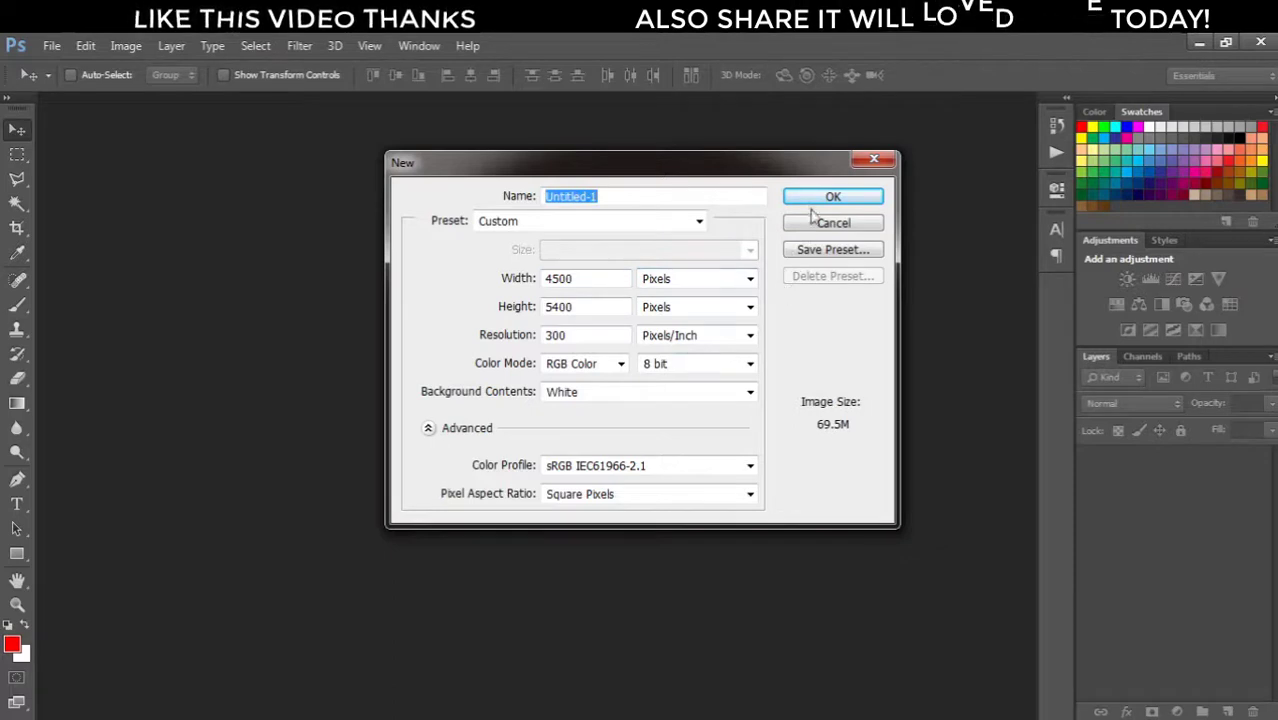
# Create a new 4500 x 5400 pixel RGB document at 300 pixels/inch with a white background.
pyautogui.click(808, 199)
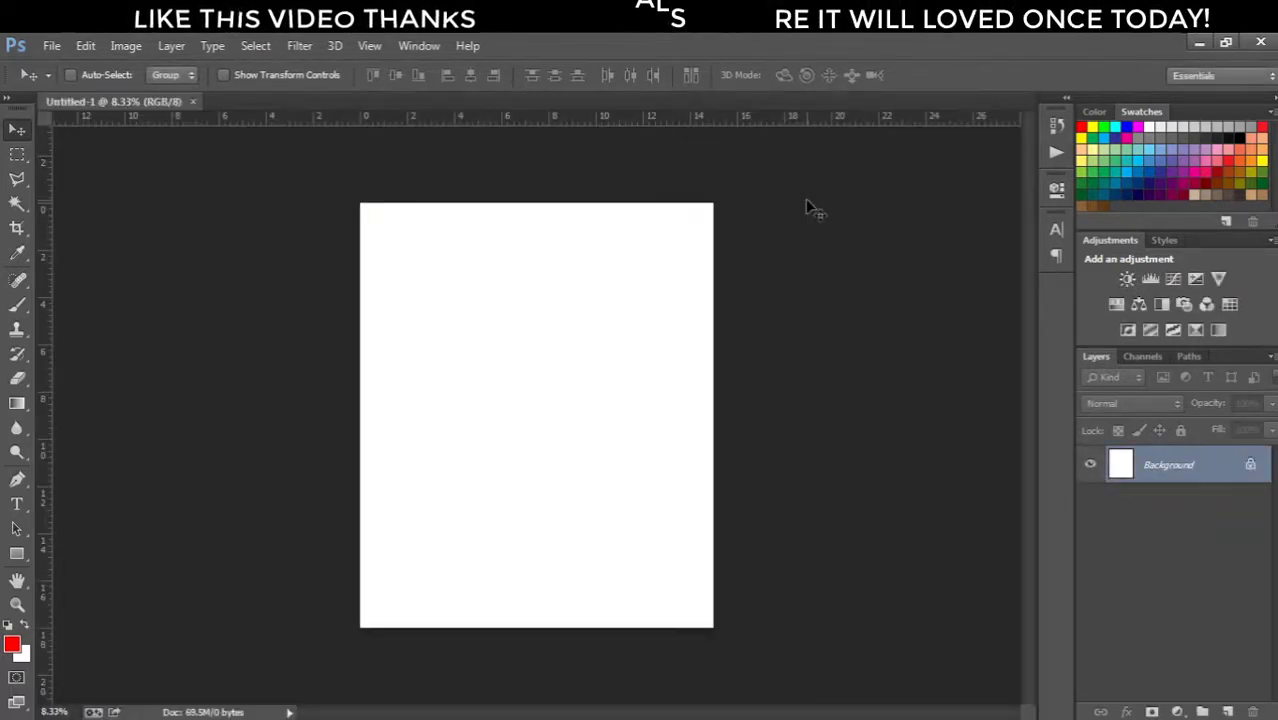
pyautogui.hotkey('ctrl', '+')
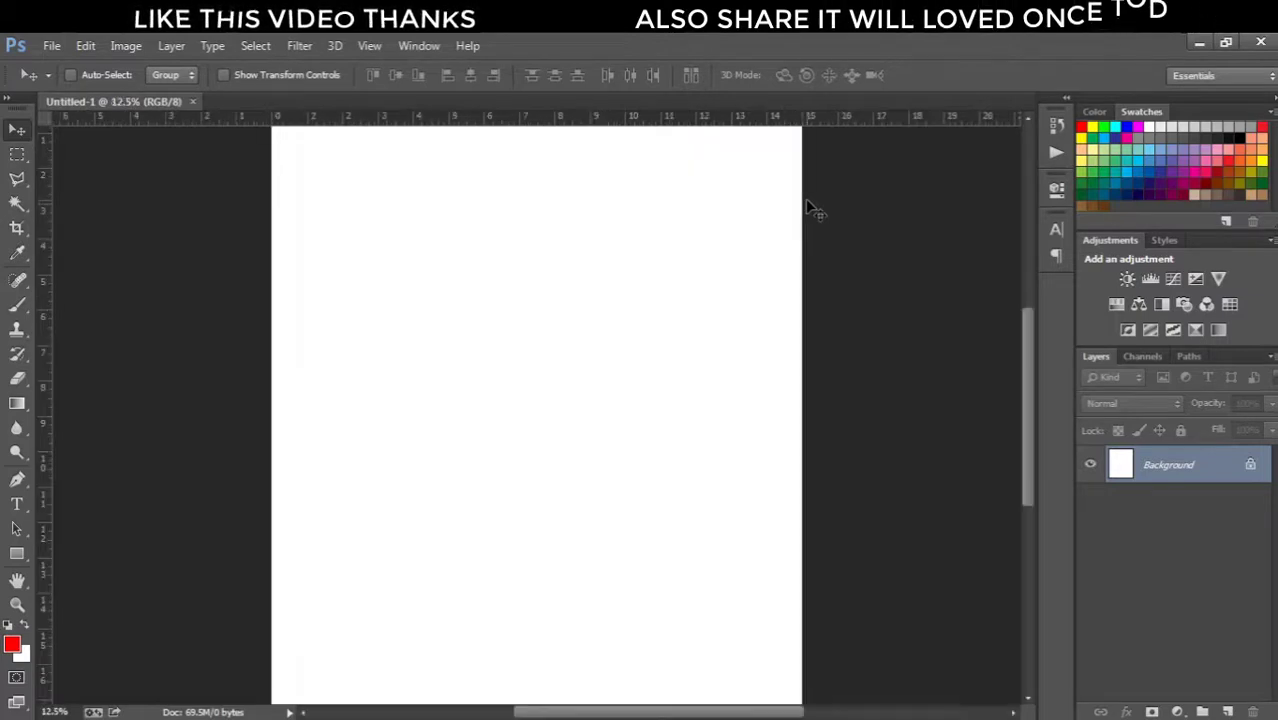
pyautogui.hotkey('ctrl', '0')
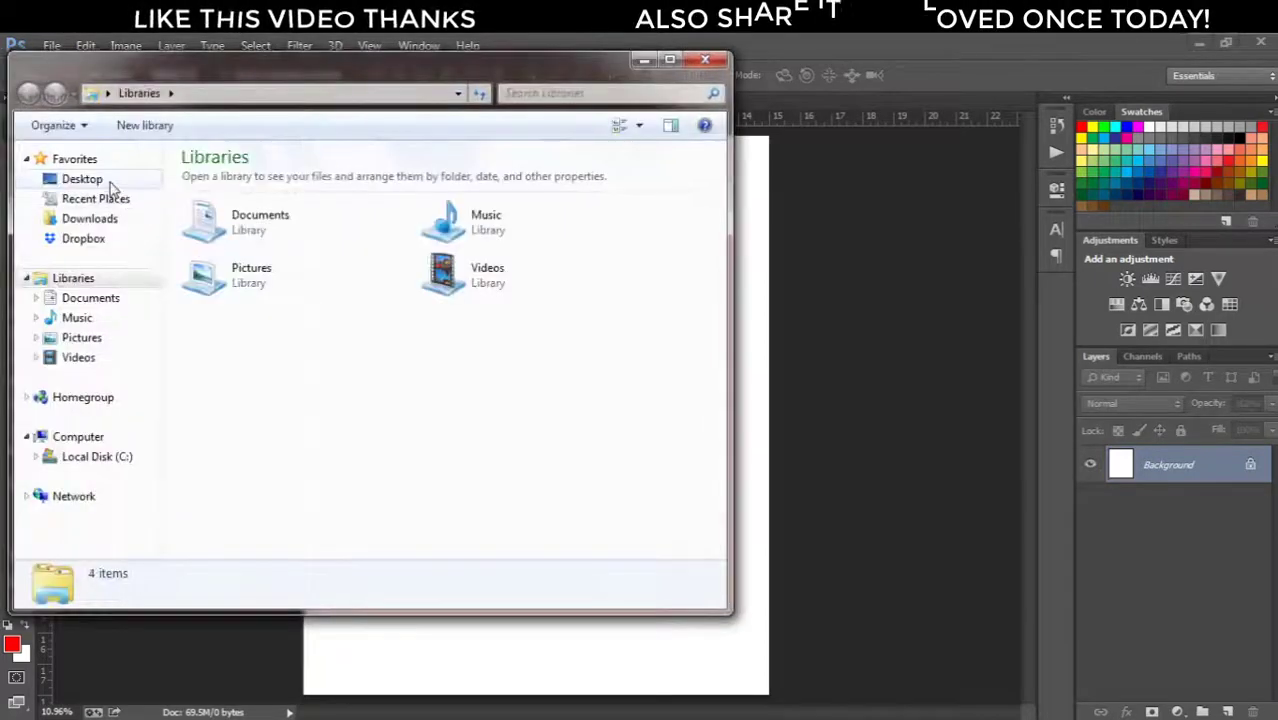
# Place the alexa background image from the Downloads folder and scale it to about 127% so it covers the whole canvas.
pyautogui.click(114, 219)
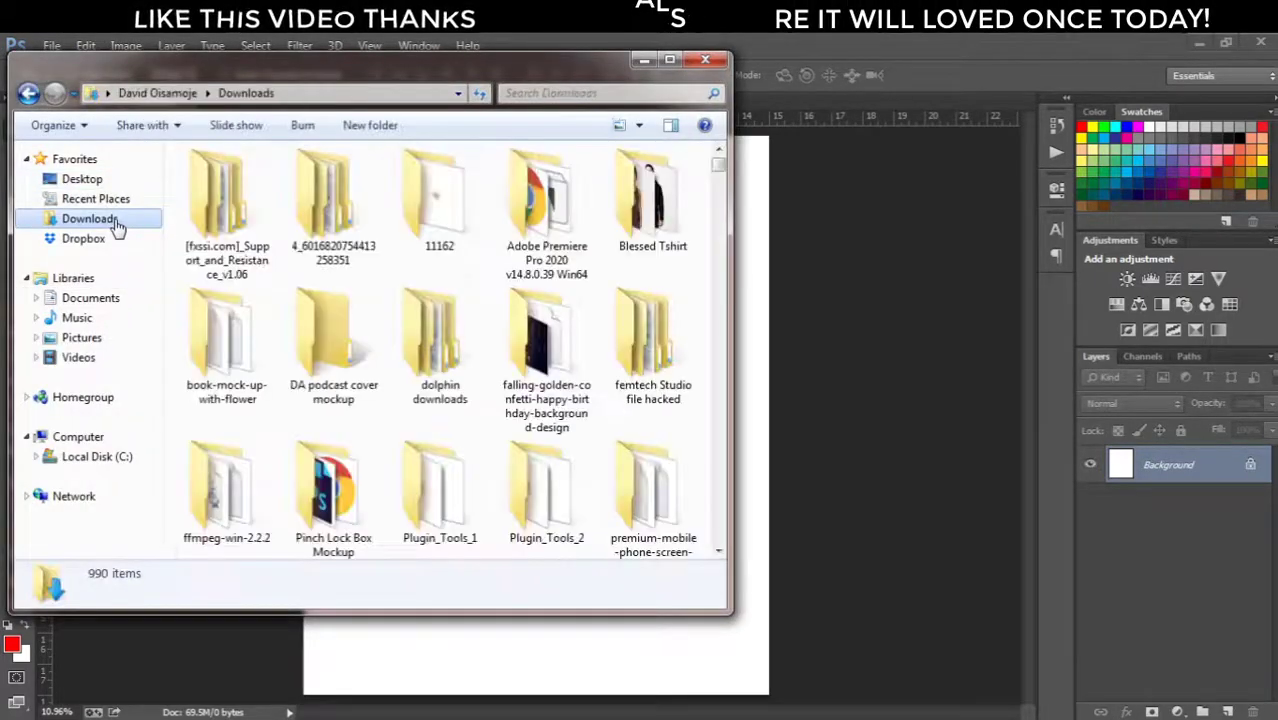
pyautogui.click(335, 350)
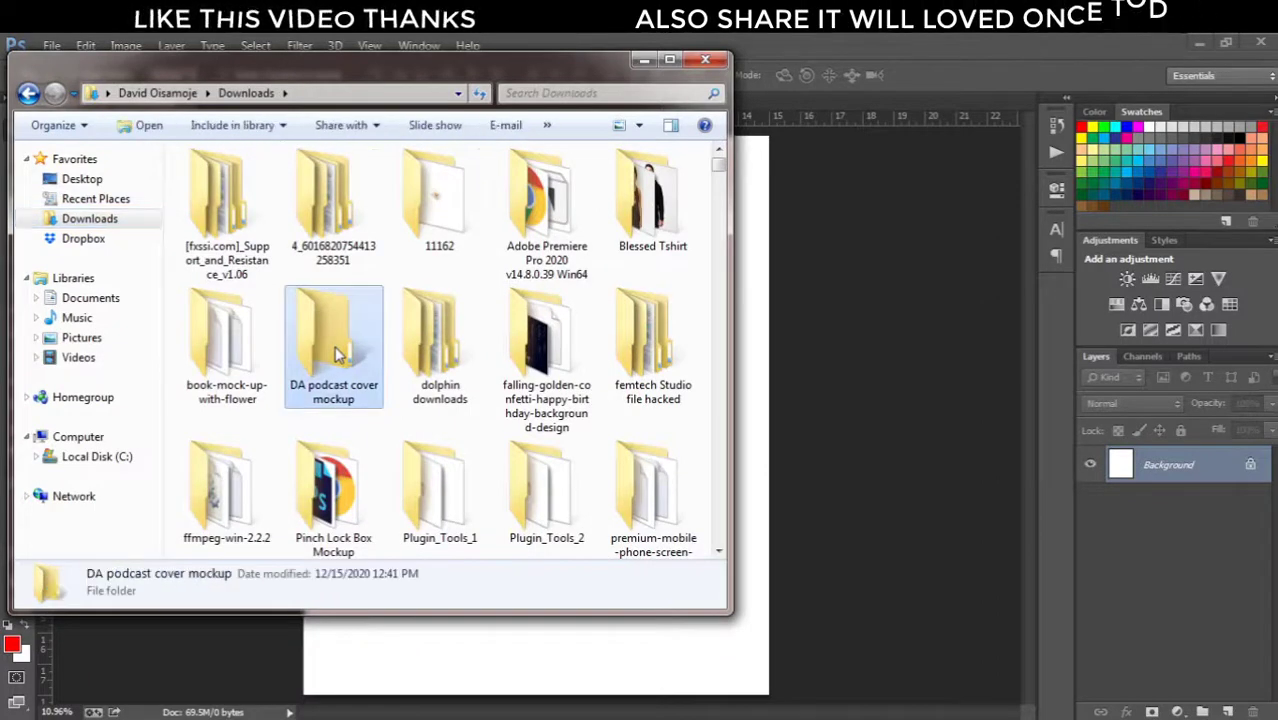
pyautogui.scroll(-5, 337, 355)
pyautogui.press('l')
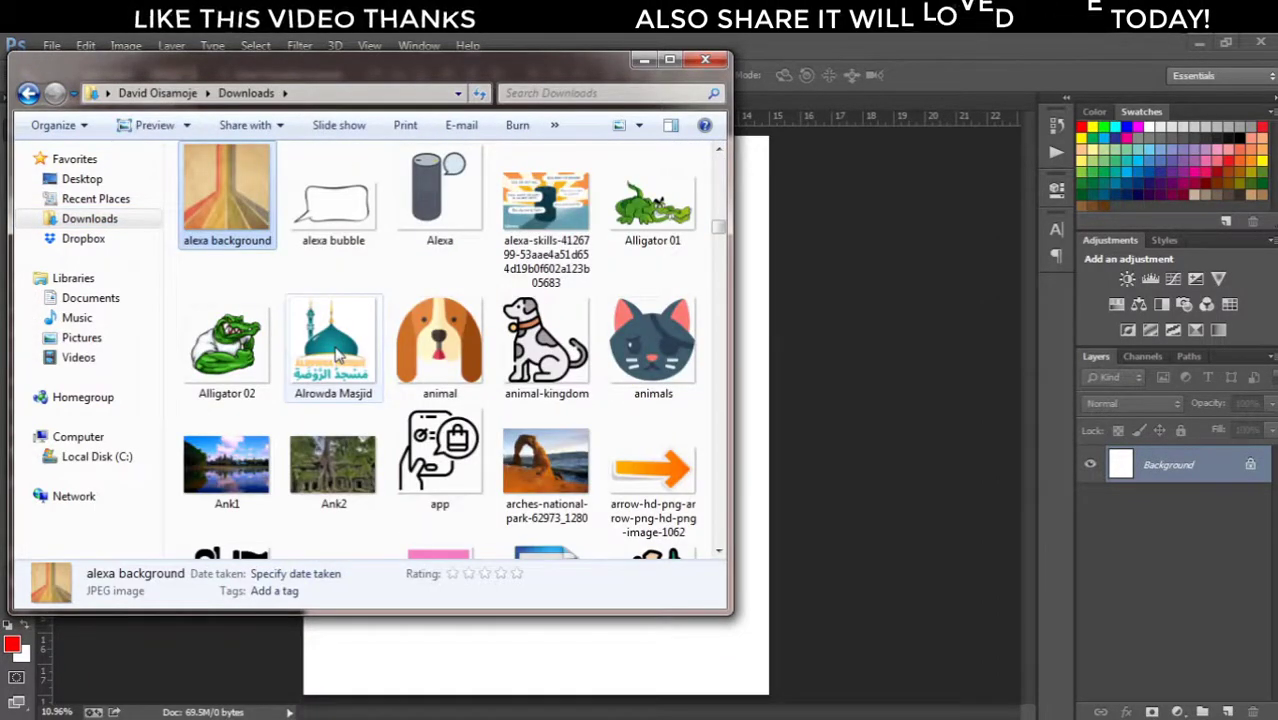
pyautogui.moveTo(216, 192); pyautogui.dragTo(756, 302)
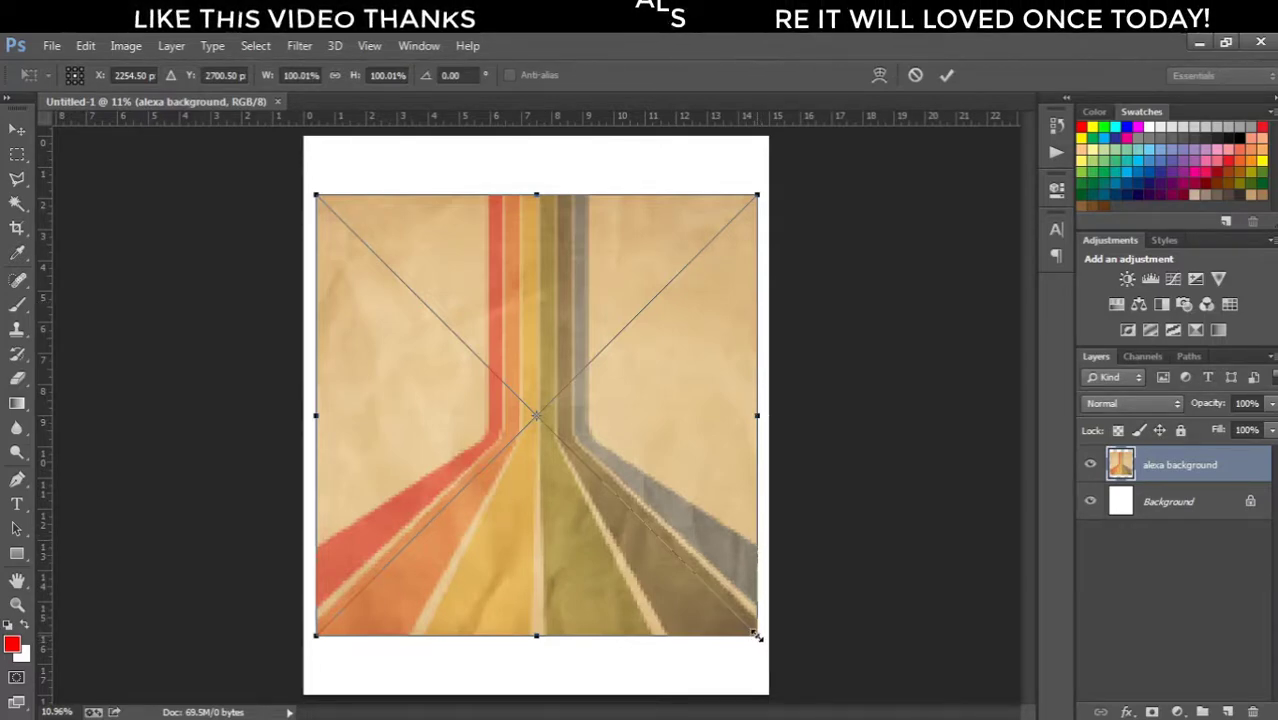
pyautogui.moveTo(757, 636); pyautogui.dragTo(797, 714)
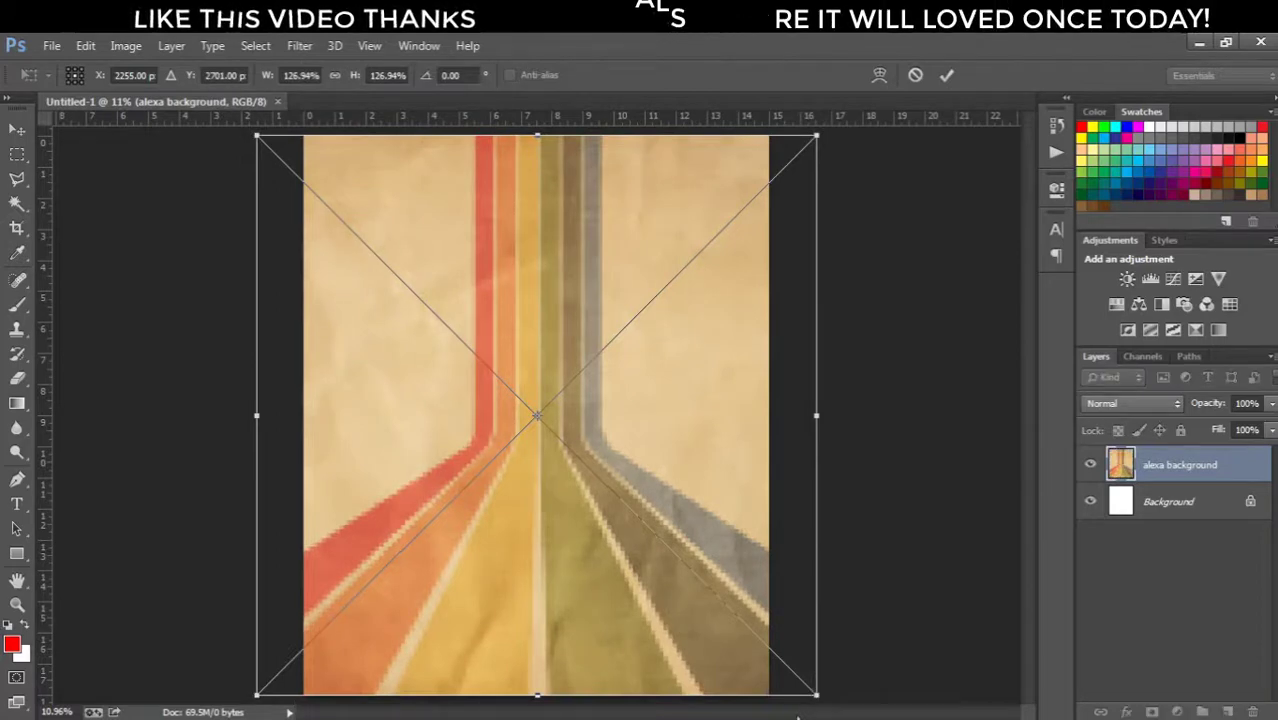
pyautogui.press('Return')
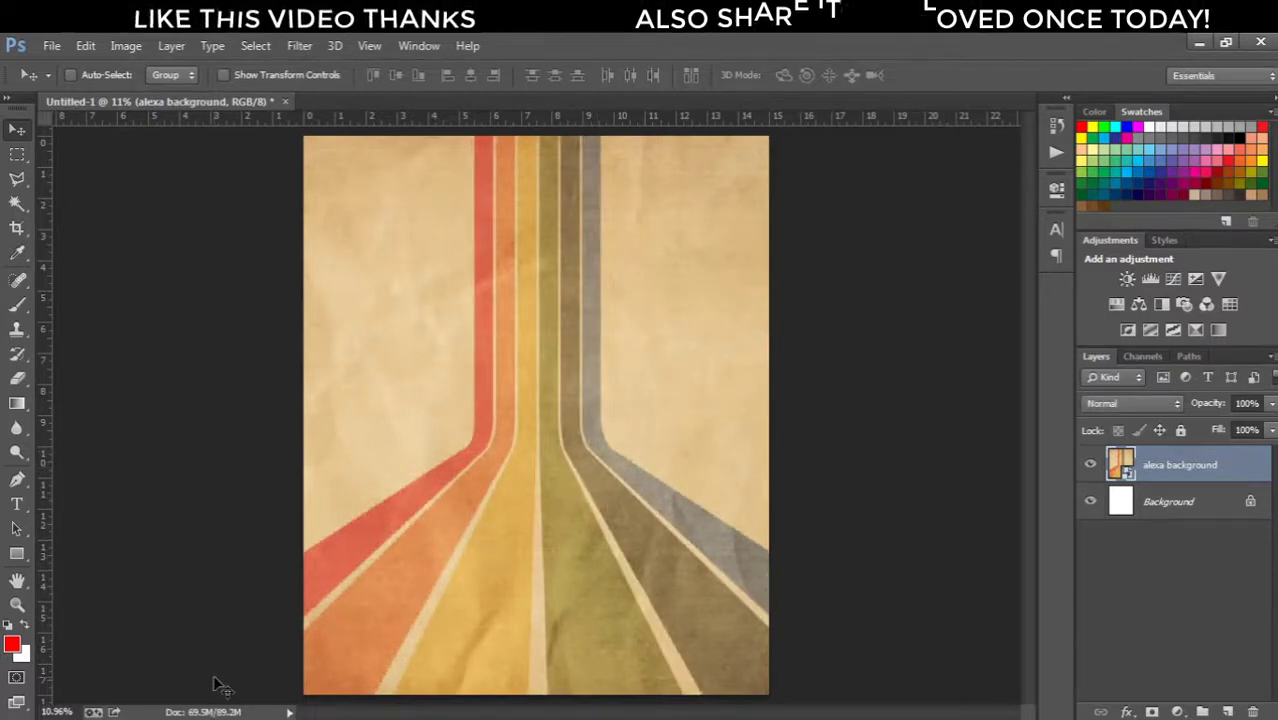
pyautogui.hotkey('alt', 'Tab')
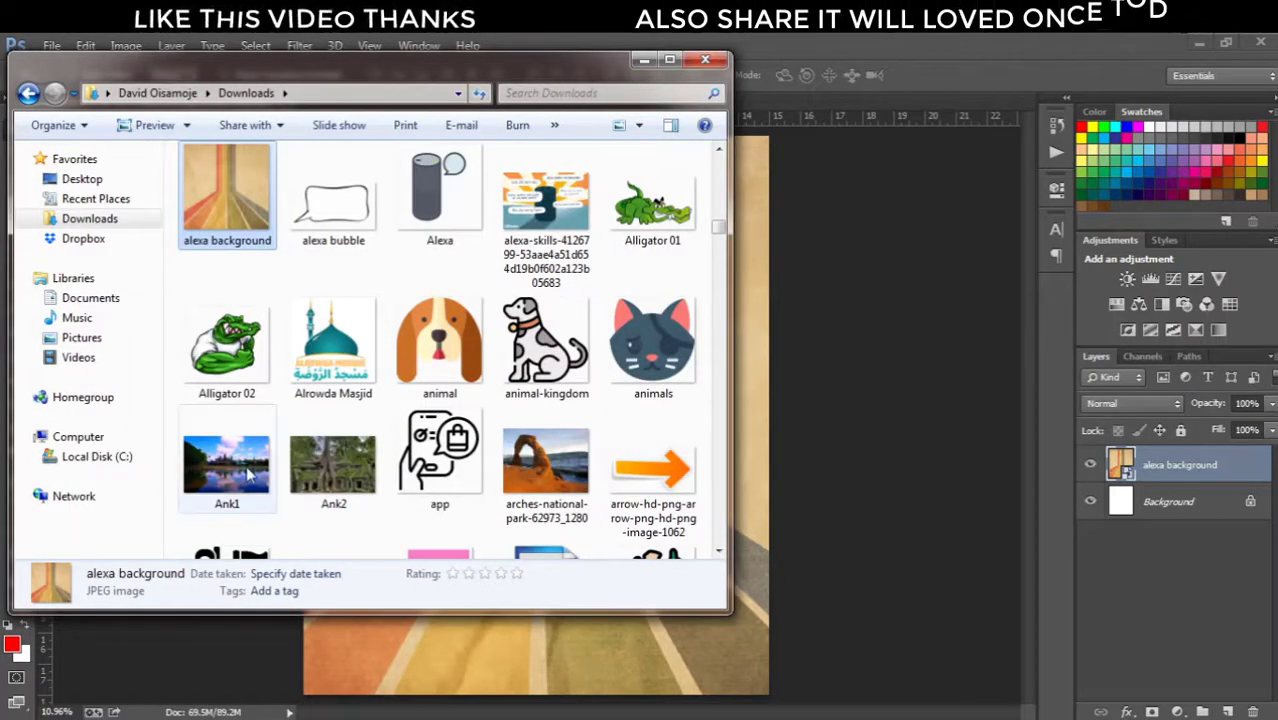
pyautogui.click(418, 195)
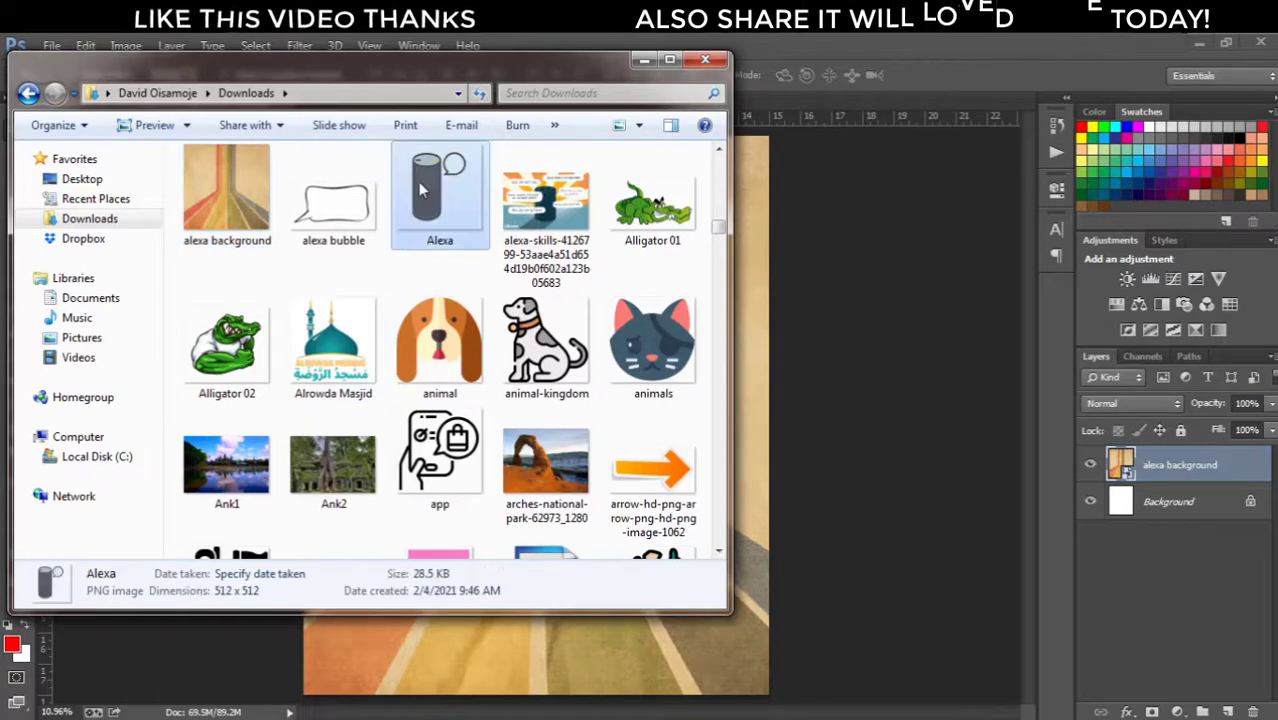
pyautogui.click(754, 300)
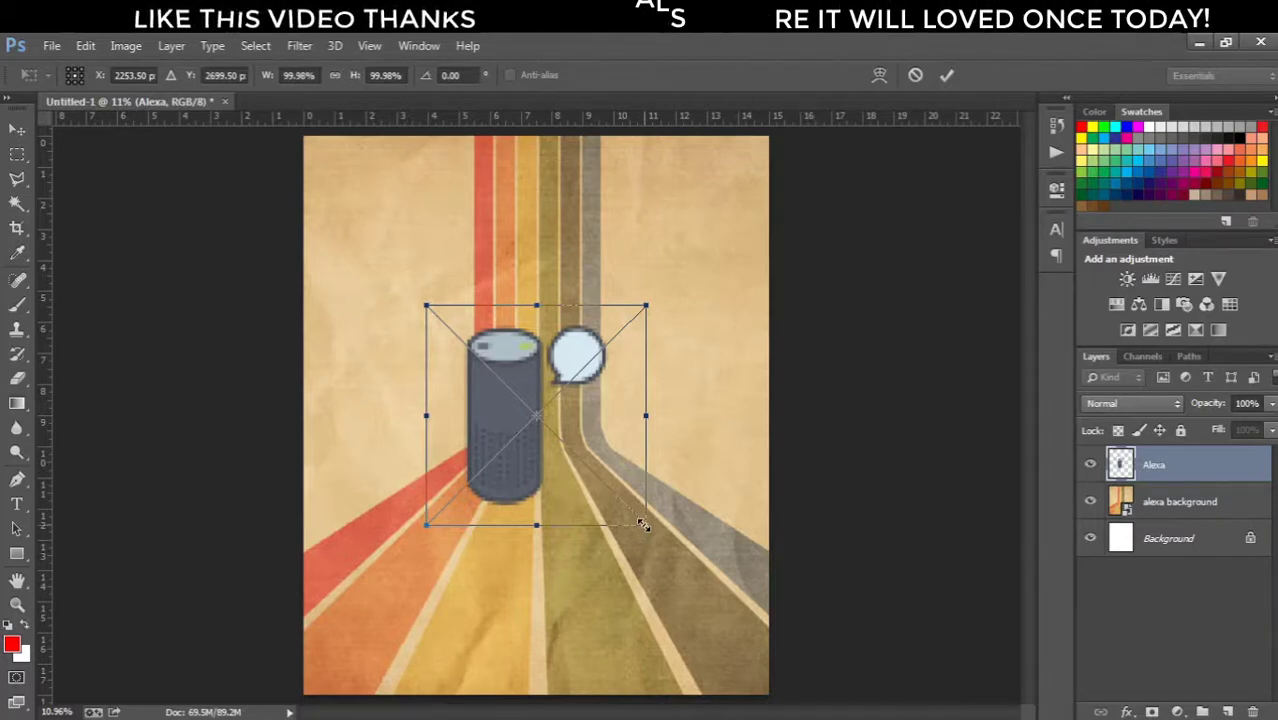
pyautogui.moveTo(642, 523); pyautogui.dragTo(703, 617)
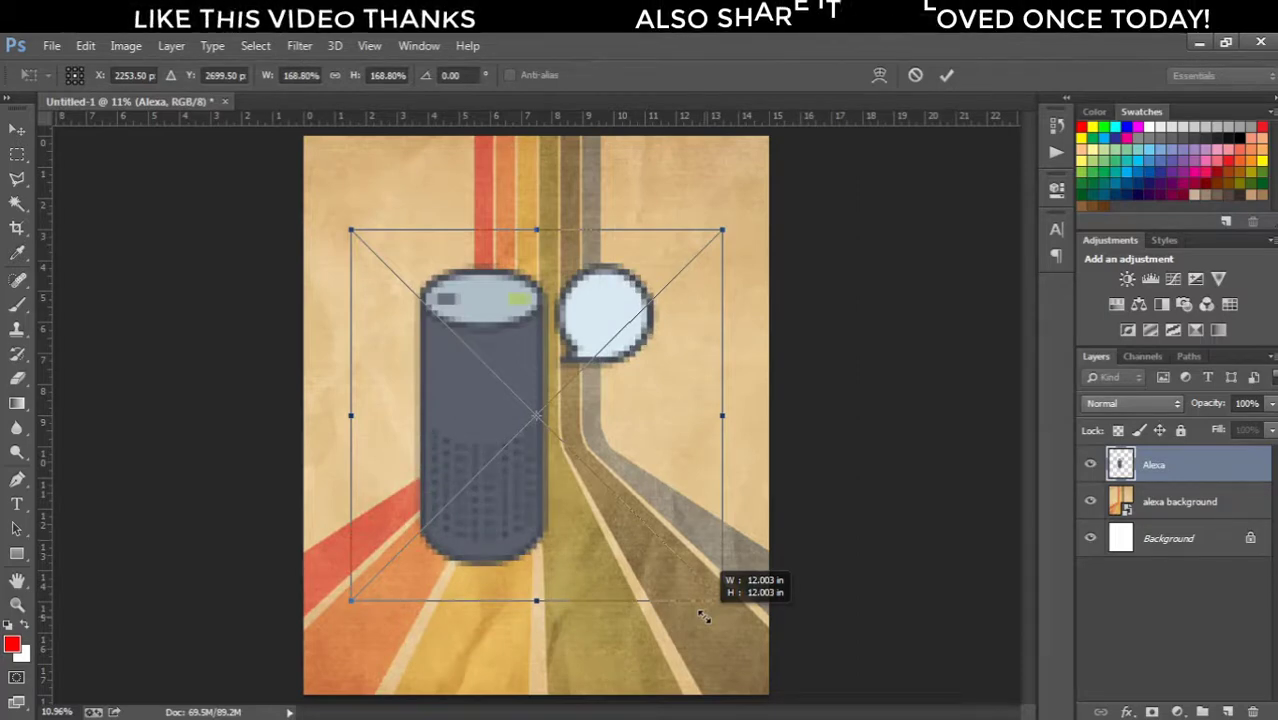
pyautogui.moveTo(704, 616); pyautogui.dragTo(706, 616)
pyautogui.press('Return')
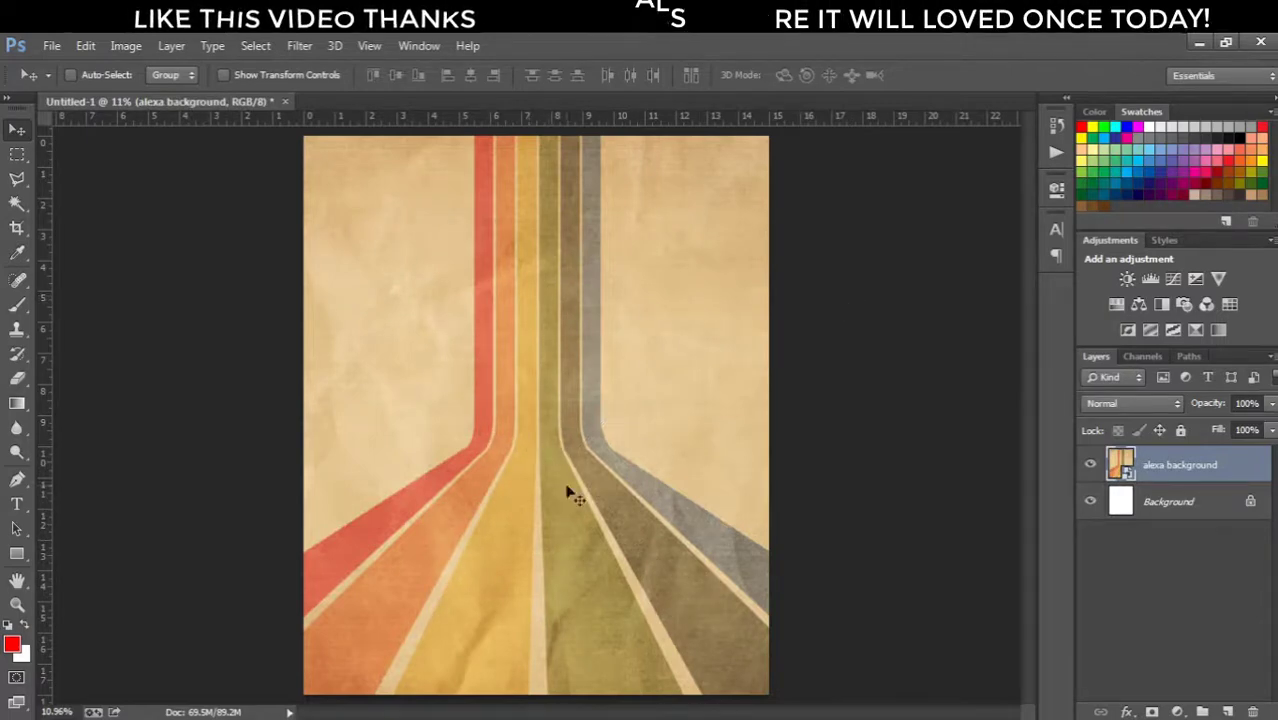
# Place the Alexa image from the Downloads folder at about 165.8% scale and shift it slightly to the left of centre.
pyautogui.hotkey('alt', 'Tab')
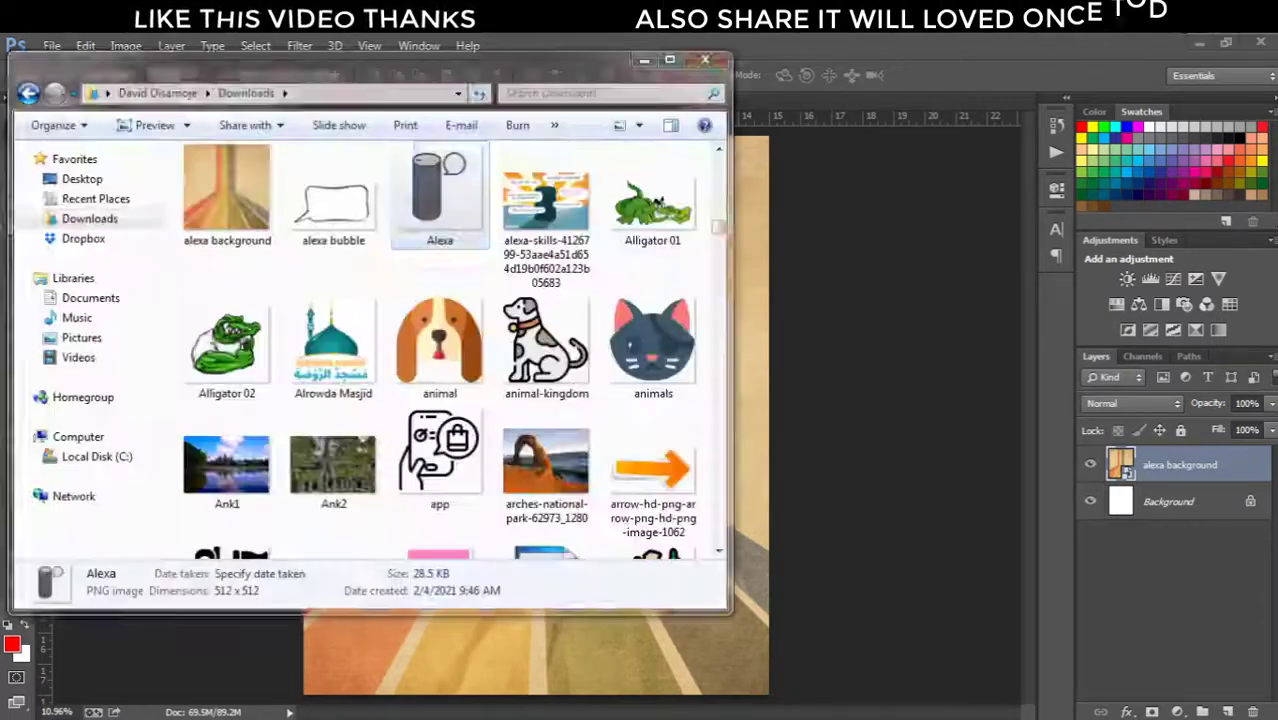
pyautogui.moveTo(430, 193); pyautogui.dragTo(756, 275)
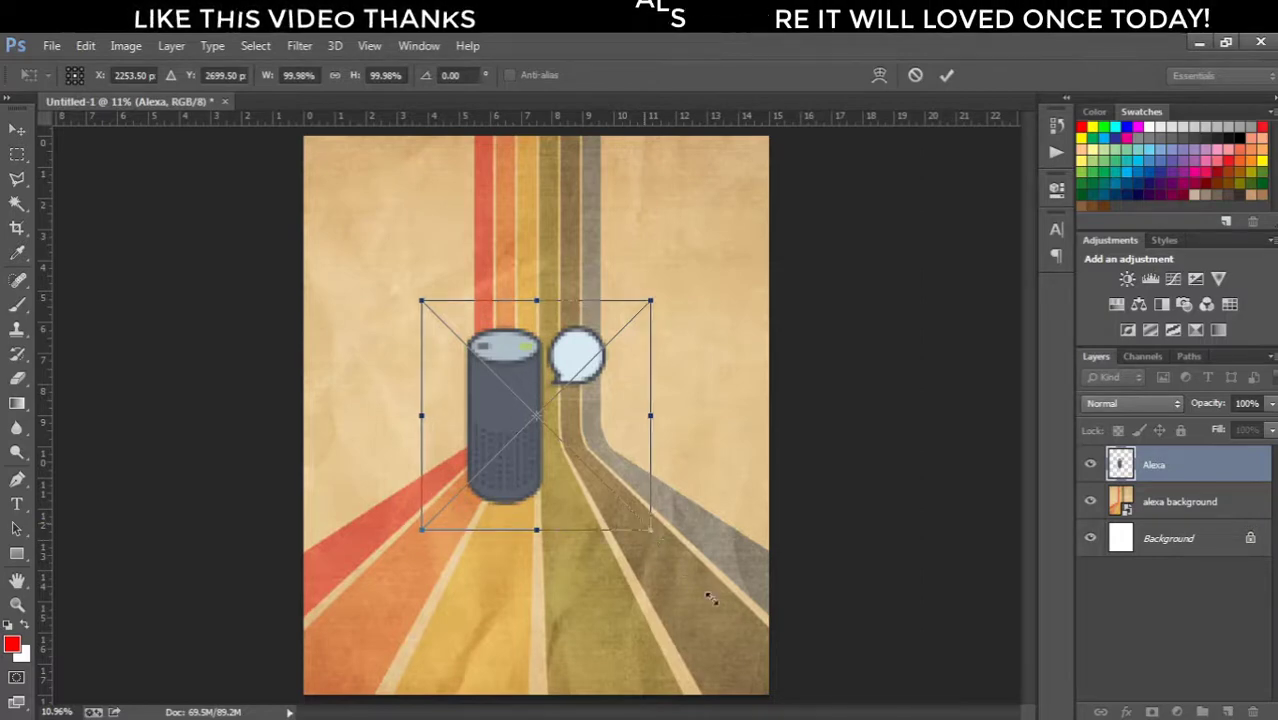
pyautogui.moveTo(643, 523); pyautogui.dragTo(712, 598)
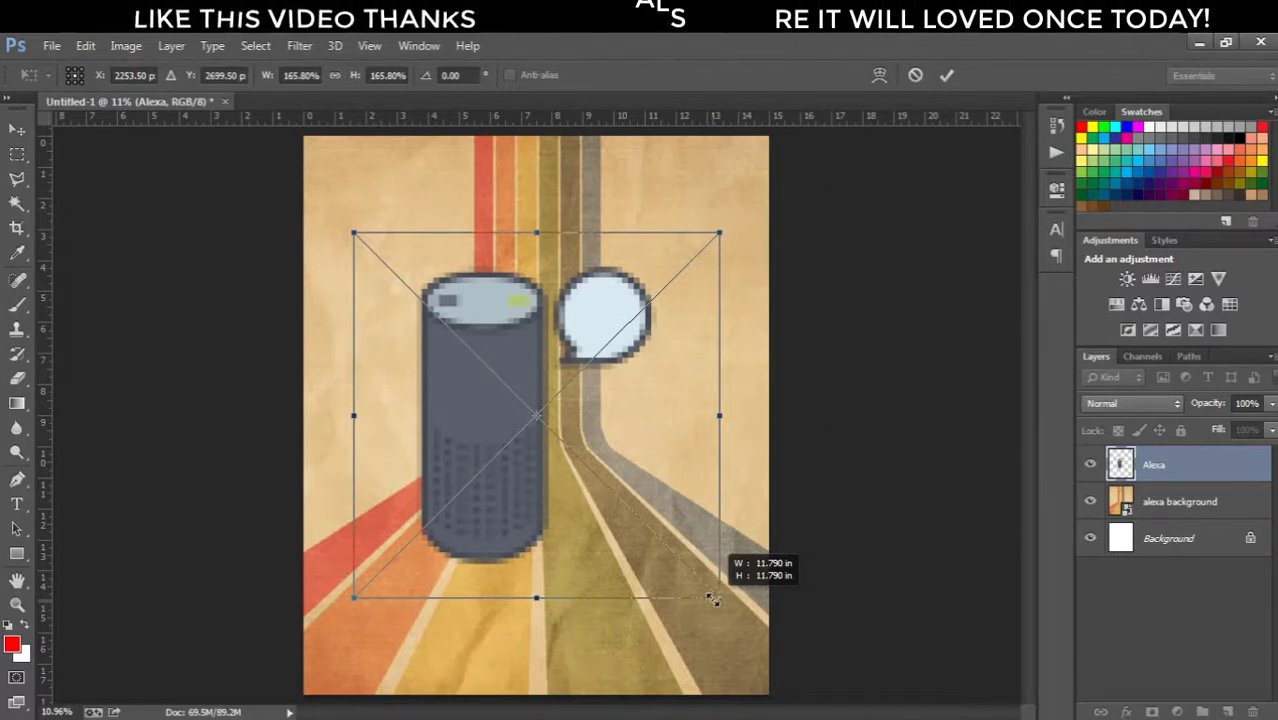
pyautogui.moveTo(712, 598); pyautogui.dragTo(712, 598)
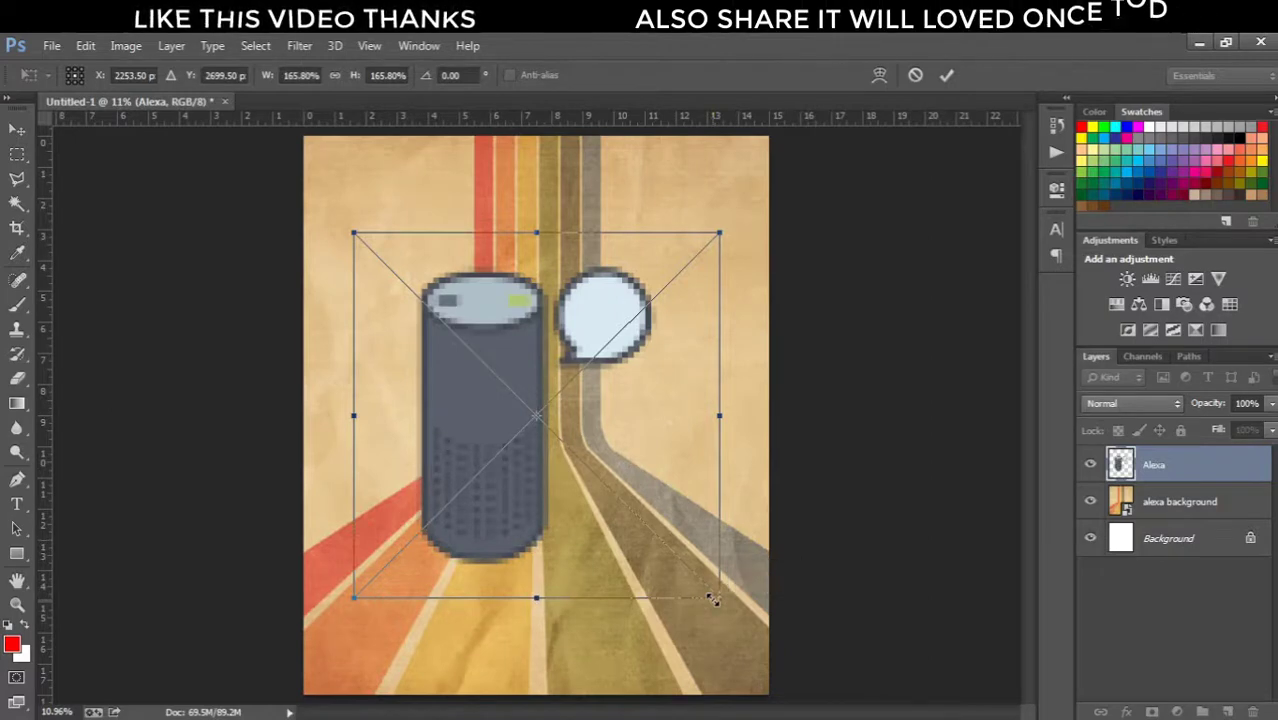
pyautogui.press('Return')
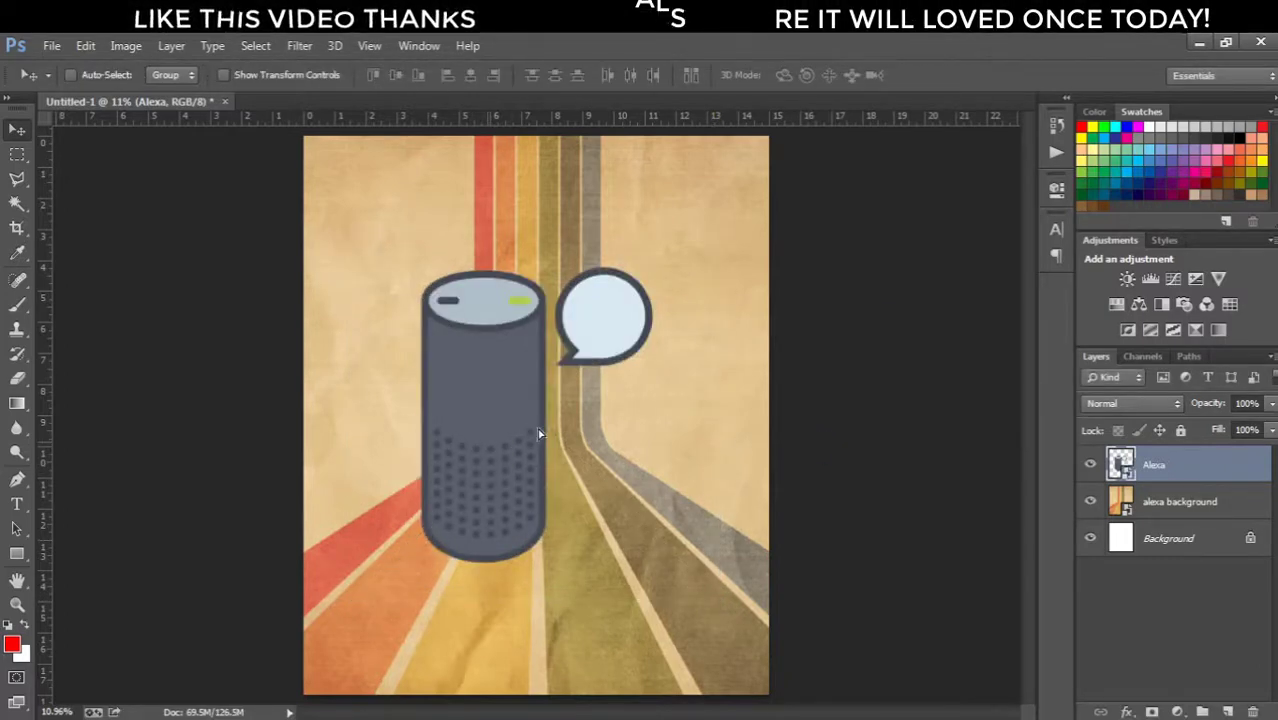
pyautogui.moveTo(484, 434)
pyautogui.mouseDown()
pyautogui.moveTo(554, 424)
pyautogui.moveTo(492, 441)
pyautogui.moveTo(488, 418)
pyautogui.moveTo(466, 418)
pyautogui.moveTo(468, 466)
pyautogui.moveTo(465, 451)
pyautogui.mouseUp()
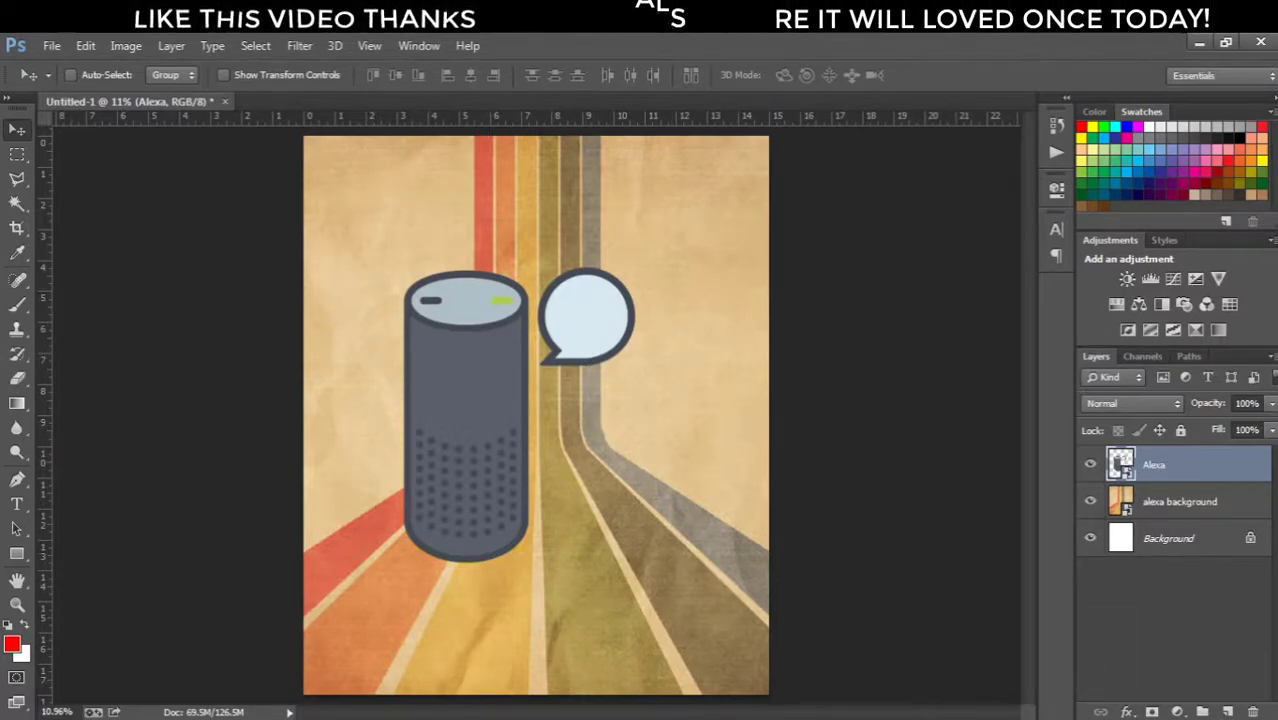
# Rasterize the Alexa layer and delete its round speech bubble using a Polygonal Lasso selection drawn around it.
pyautogui.rightClick(1266, 468)
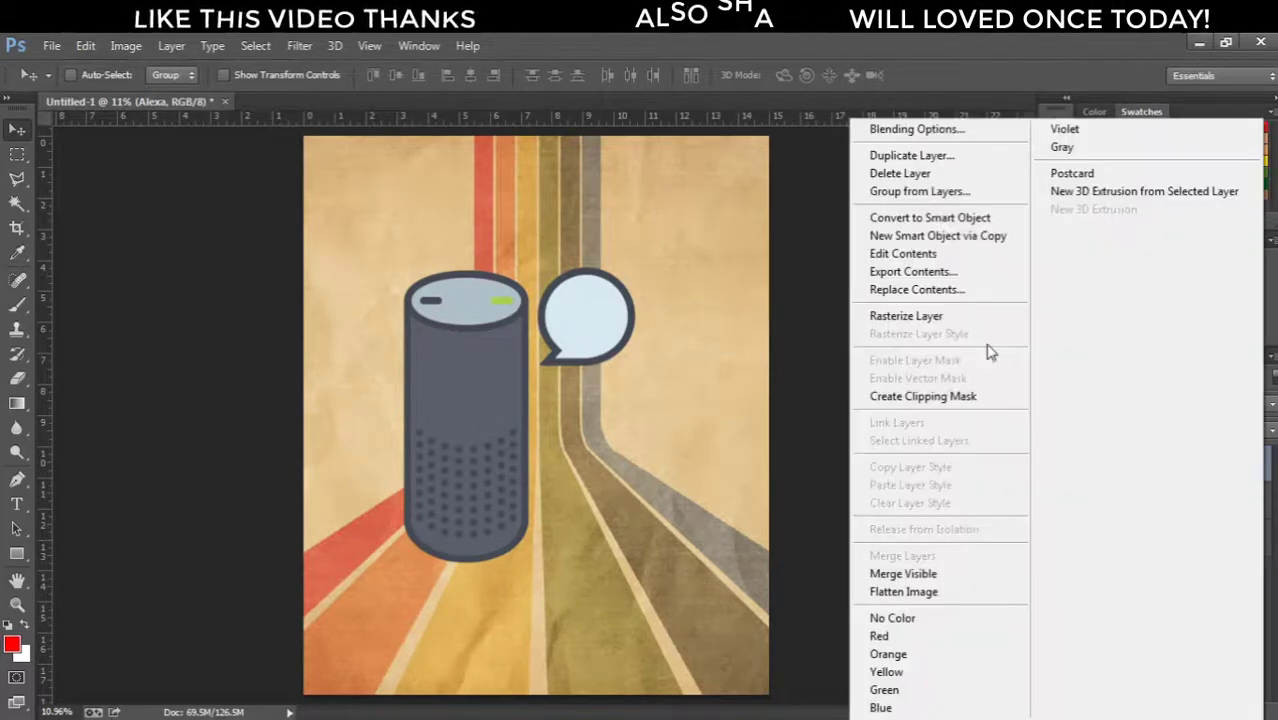
pyautogui.click(921, 317)
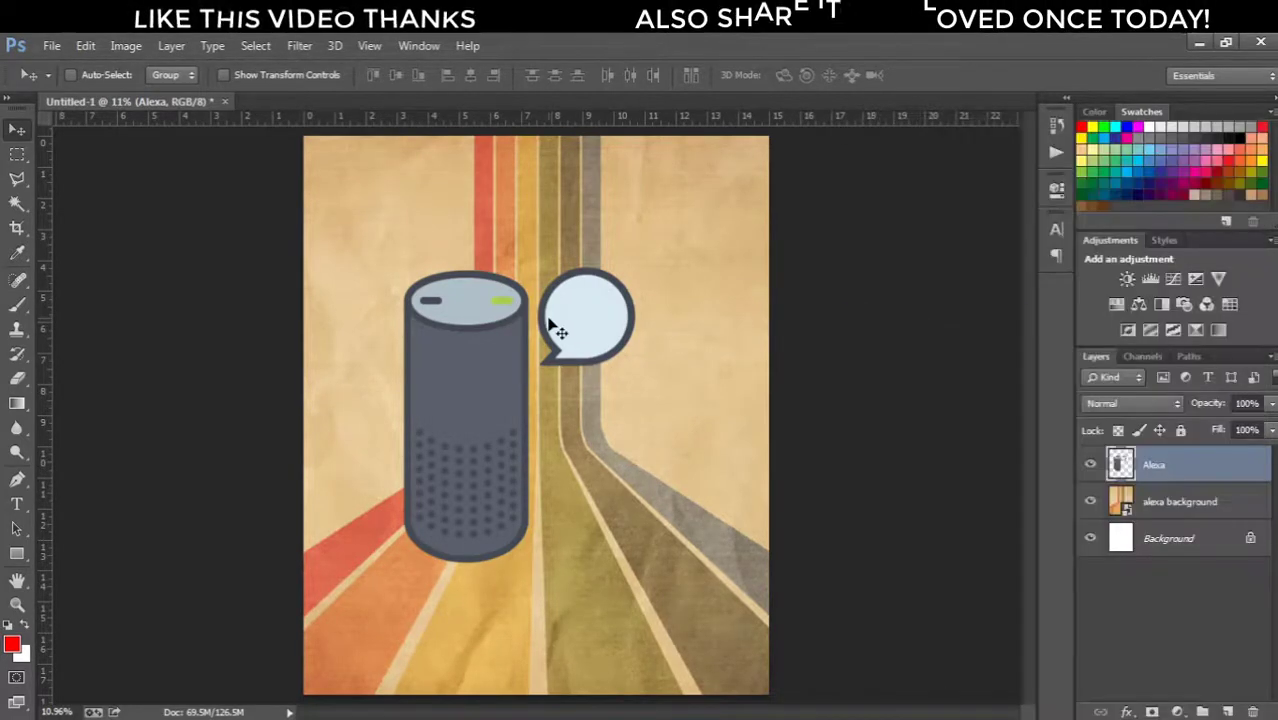
pyautogui.click(17, 178)
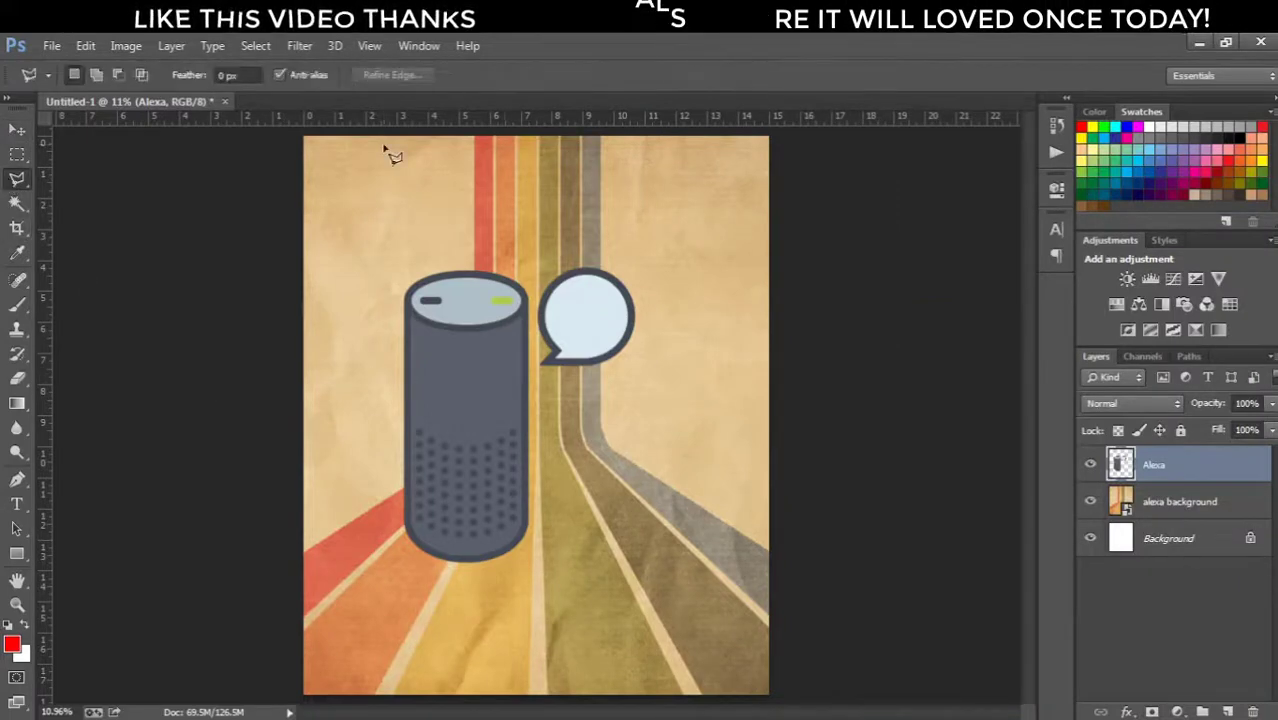
pyautogui.click(559, 254)
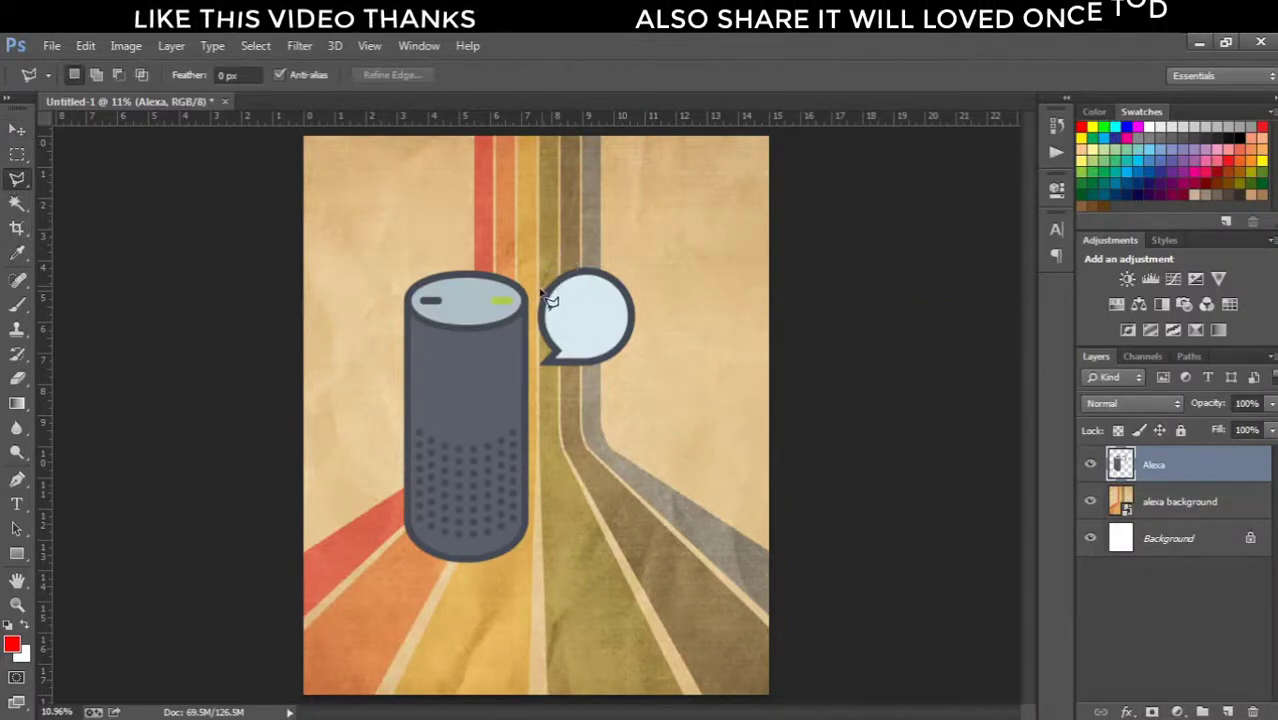
pyautogui.click(540, 287)
pyautogui.click(534, 305)
pyautogui.click(534, 328)
pyautogui.click(535, 349)
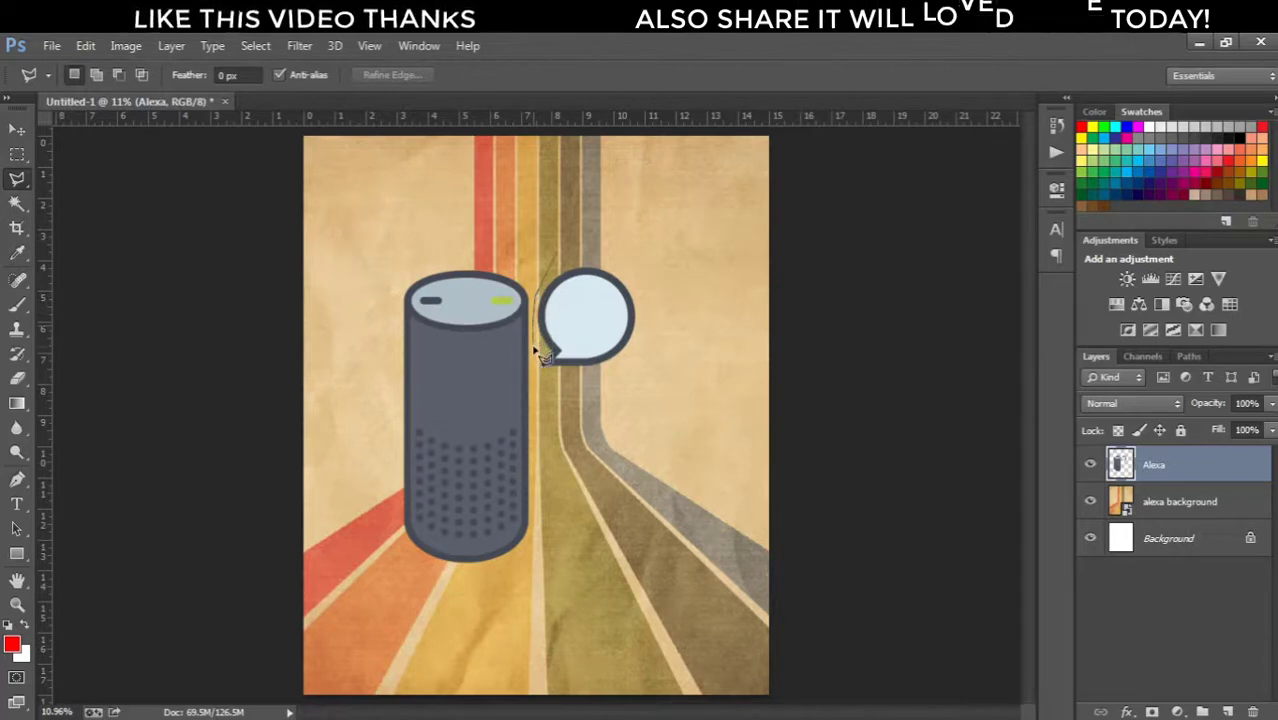
pyautogui.click(539, 364)
pyautogui.click(541, 381)
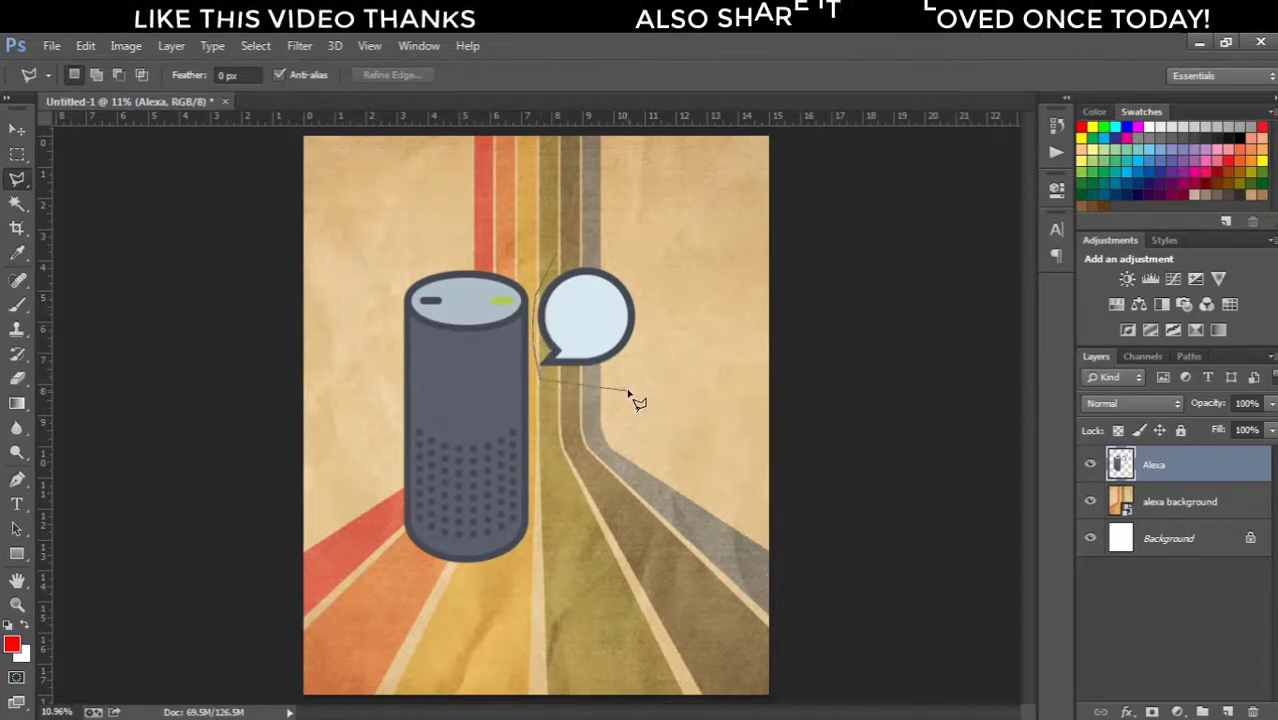
pyautogui.click(628, 388)
pyautogui.click(654, 292)
pyautogui.click(608, 266)
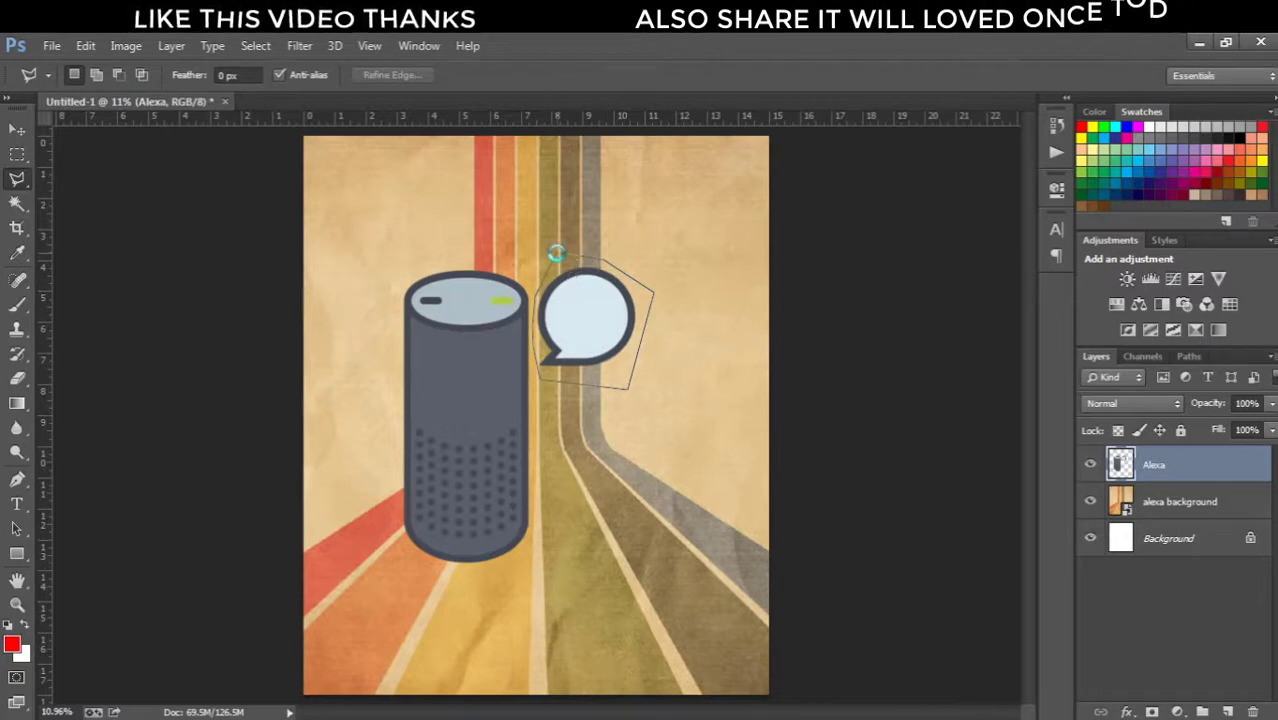
pyautogui.click(560, 259)
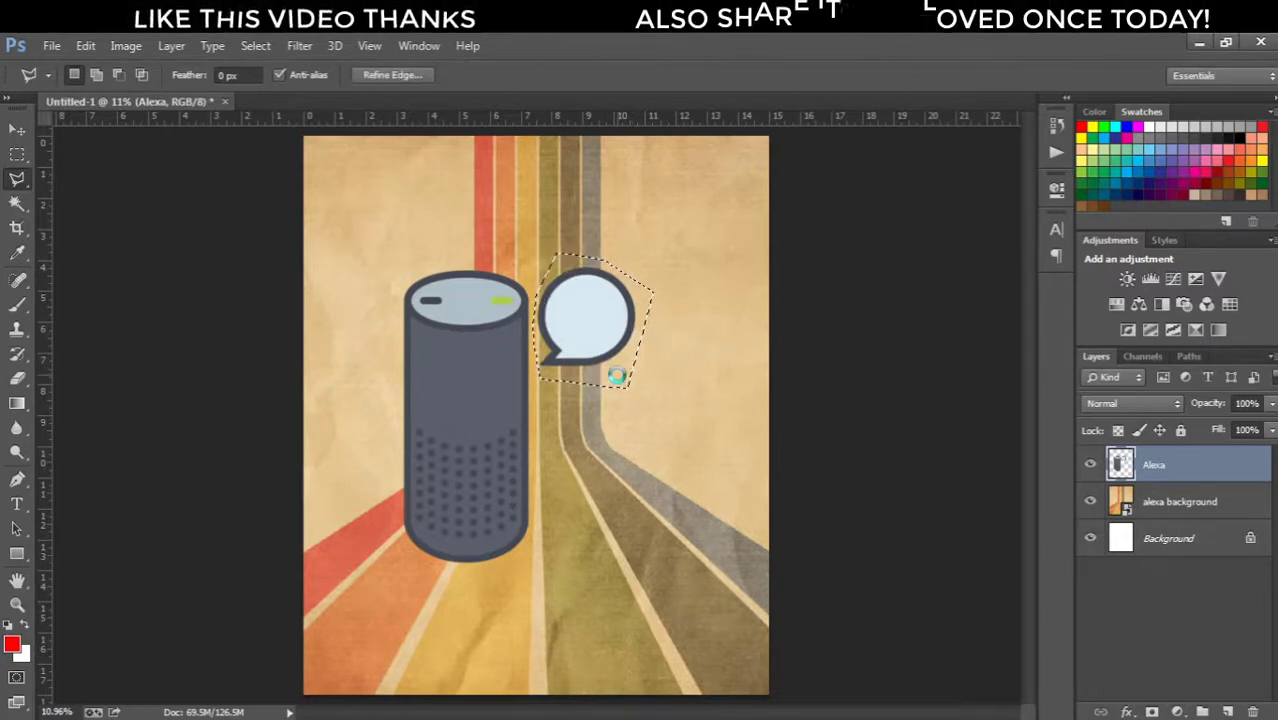
pyautogui.press('Delete')
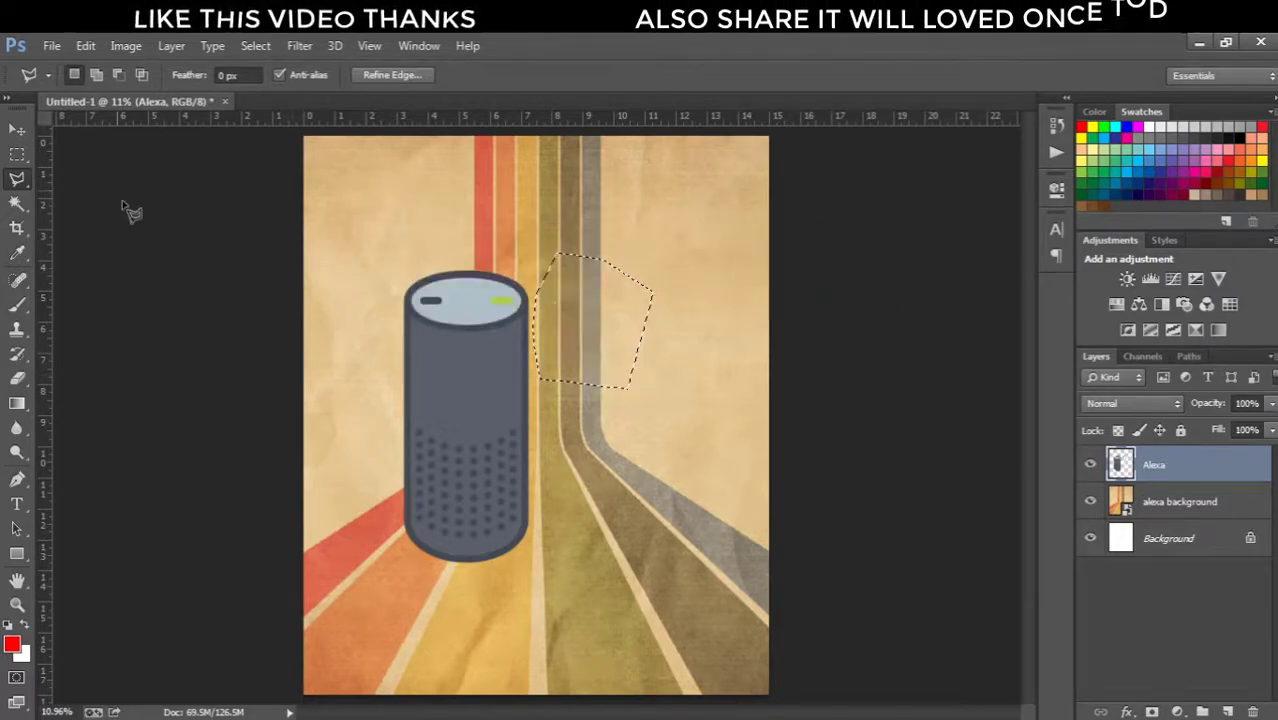
# Clear the selection around the deleted speech bubble and return to the Move tool.
pyautogui.click(17, 129)
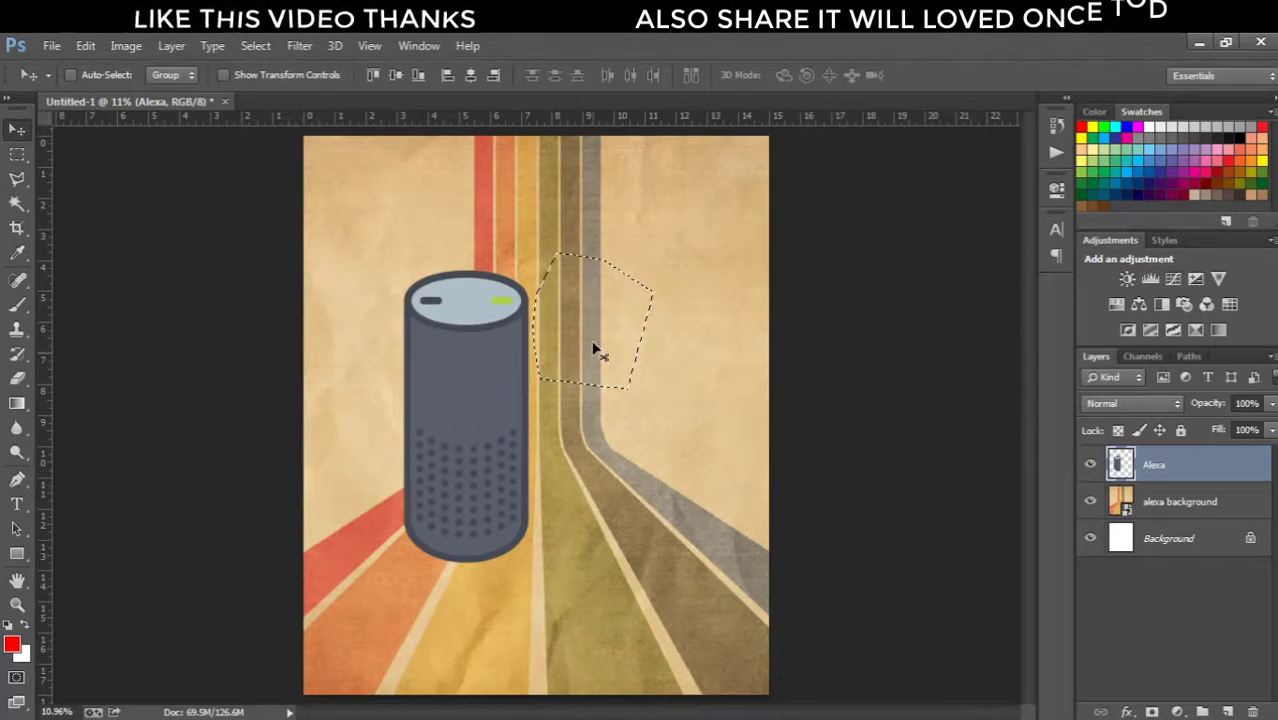
pyautogui.click(17, 154)
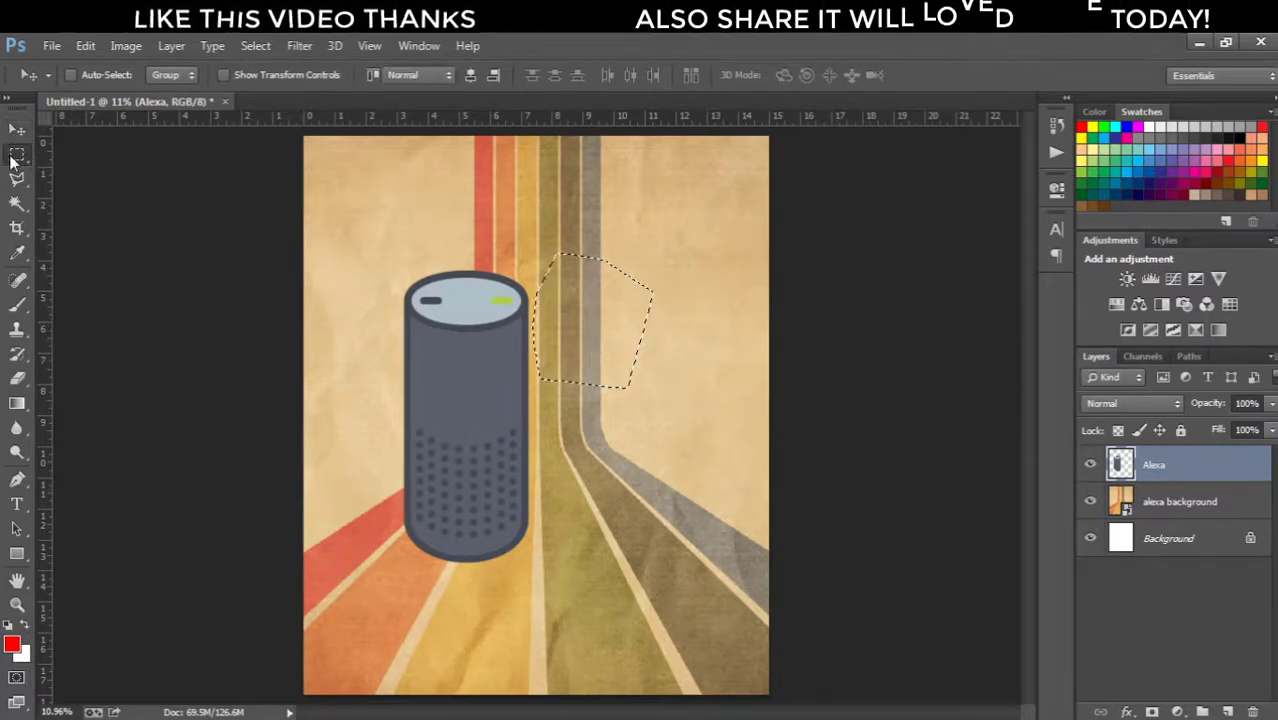
pyautogui.click(565, 310)
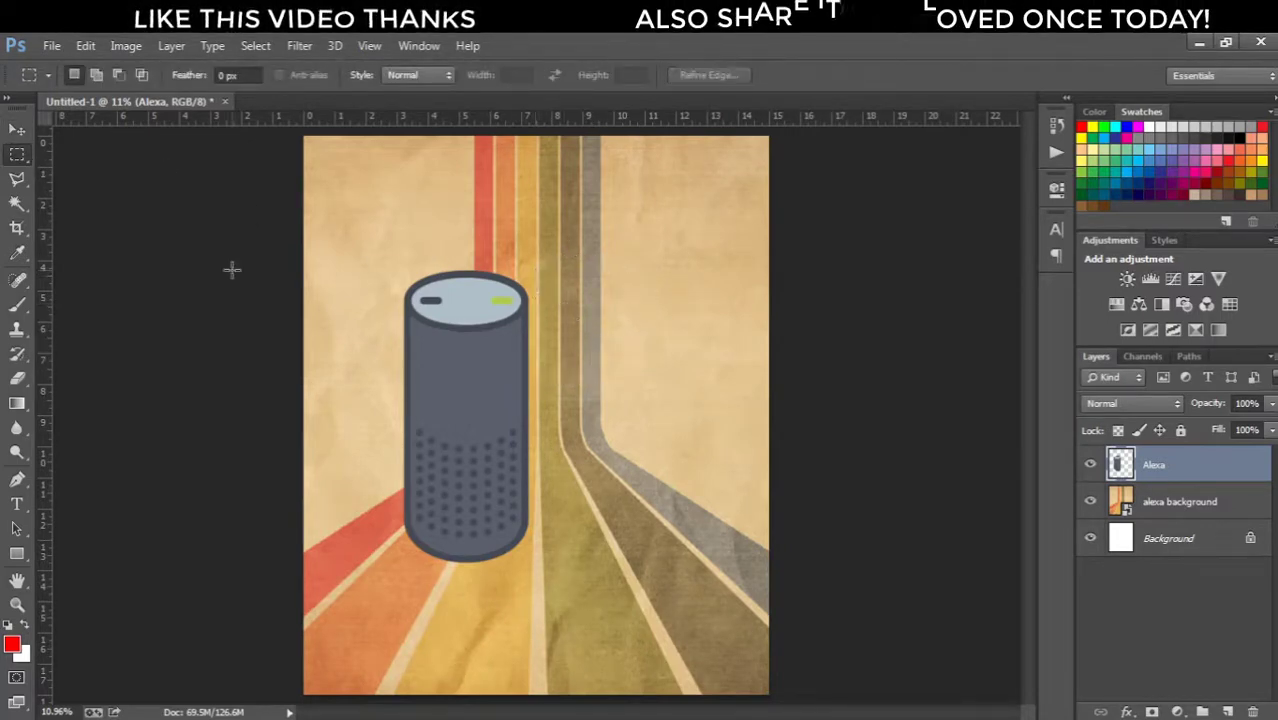
pyautogui.click(17, 129)
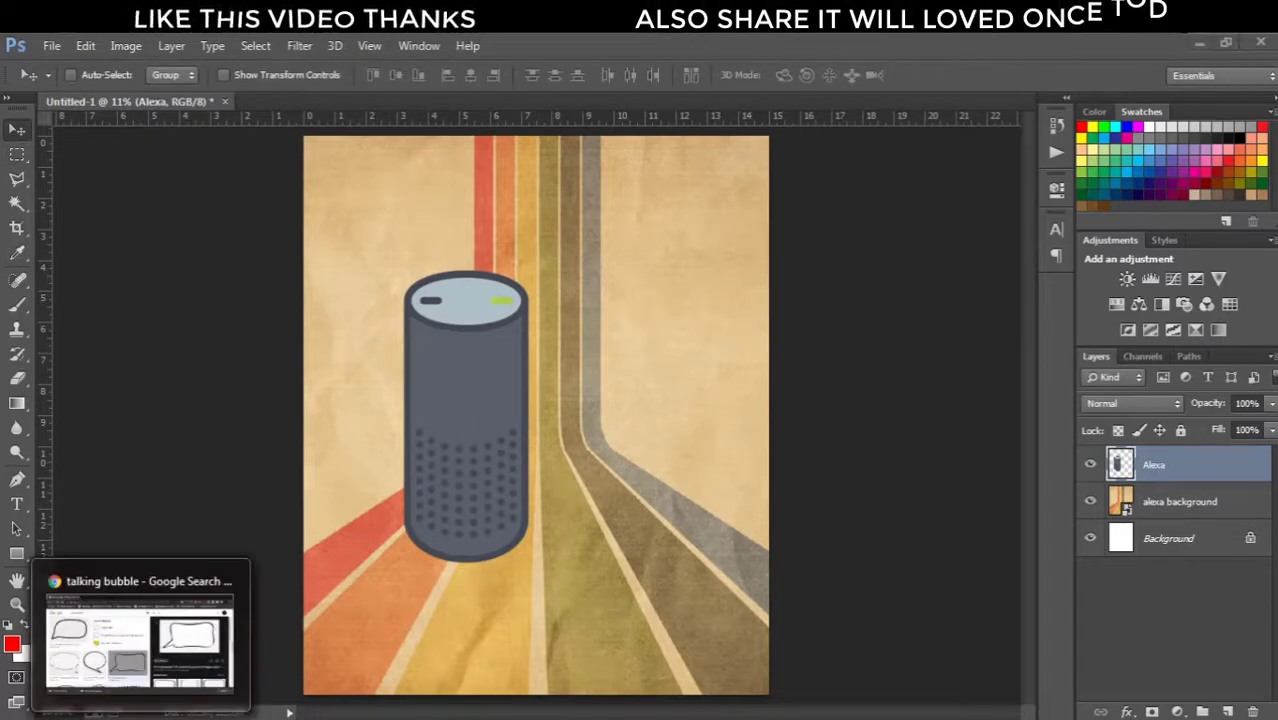
# Place the alexa bubble image from the Downloads folder, flip it vertically and move it above the speaker.
pyautogui.click(200, 717)
pyautogui.moveTo(333, 200); pyautogui.dragTo(744, 250)
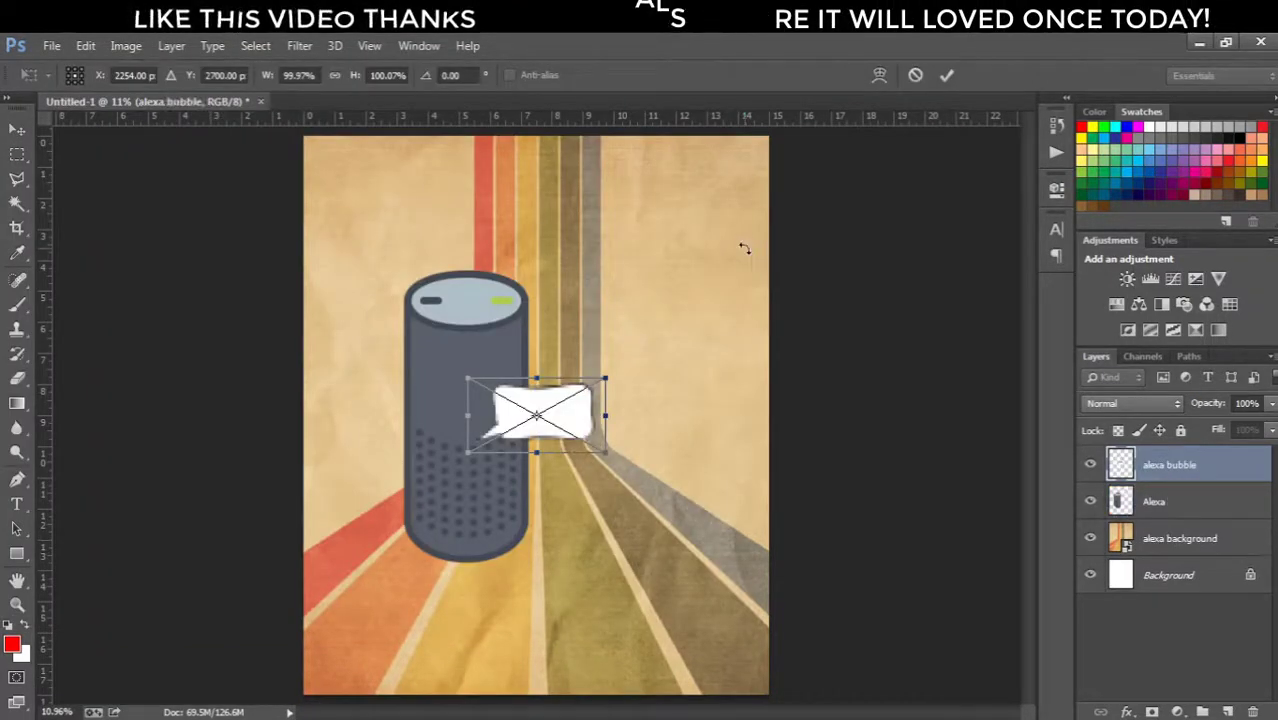
pyautogui.rightClick(578, 417)
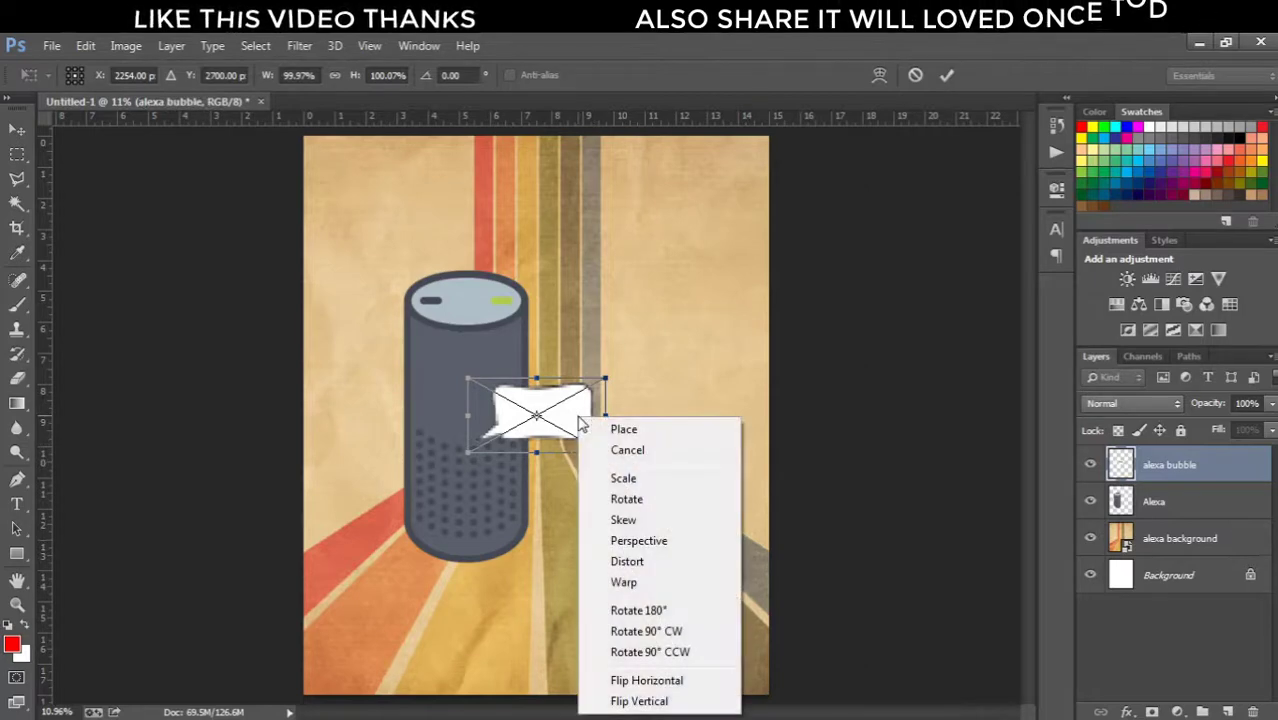
pyautogui.click(645, 700)
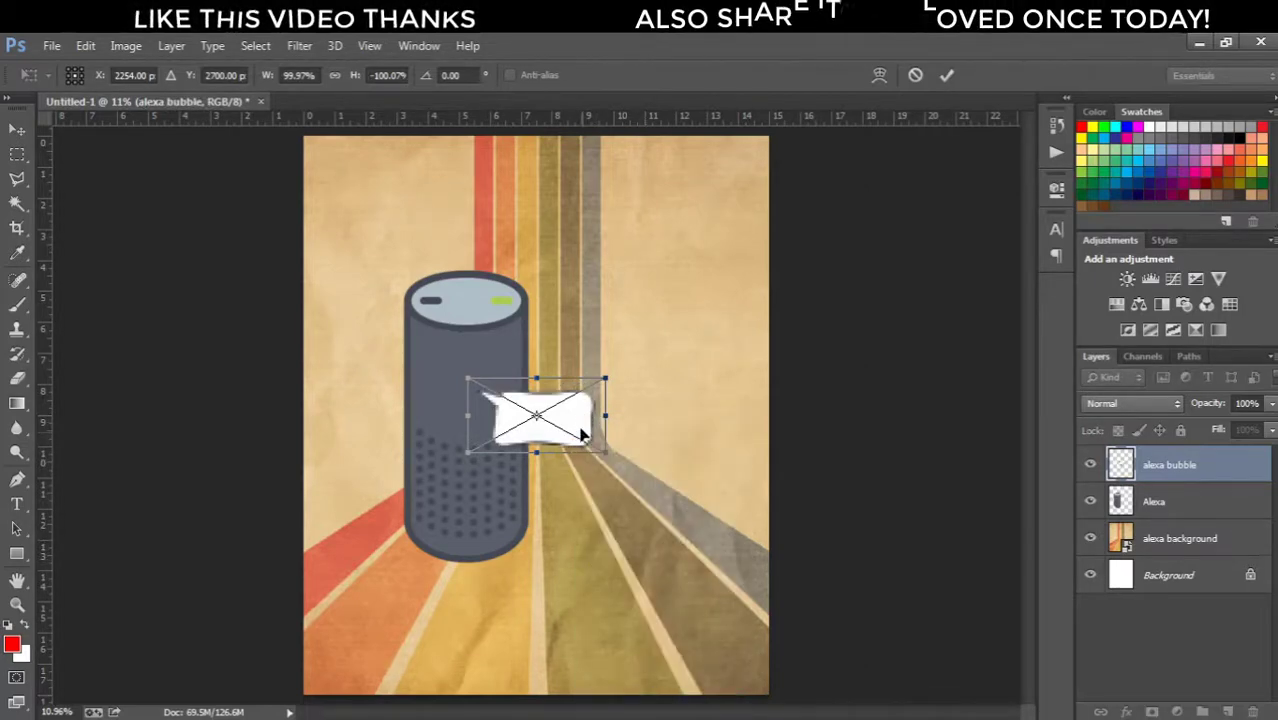
pyautogui.moveTo(583, 428); pyautogui.dragTo(474, 233)
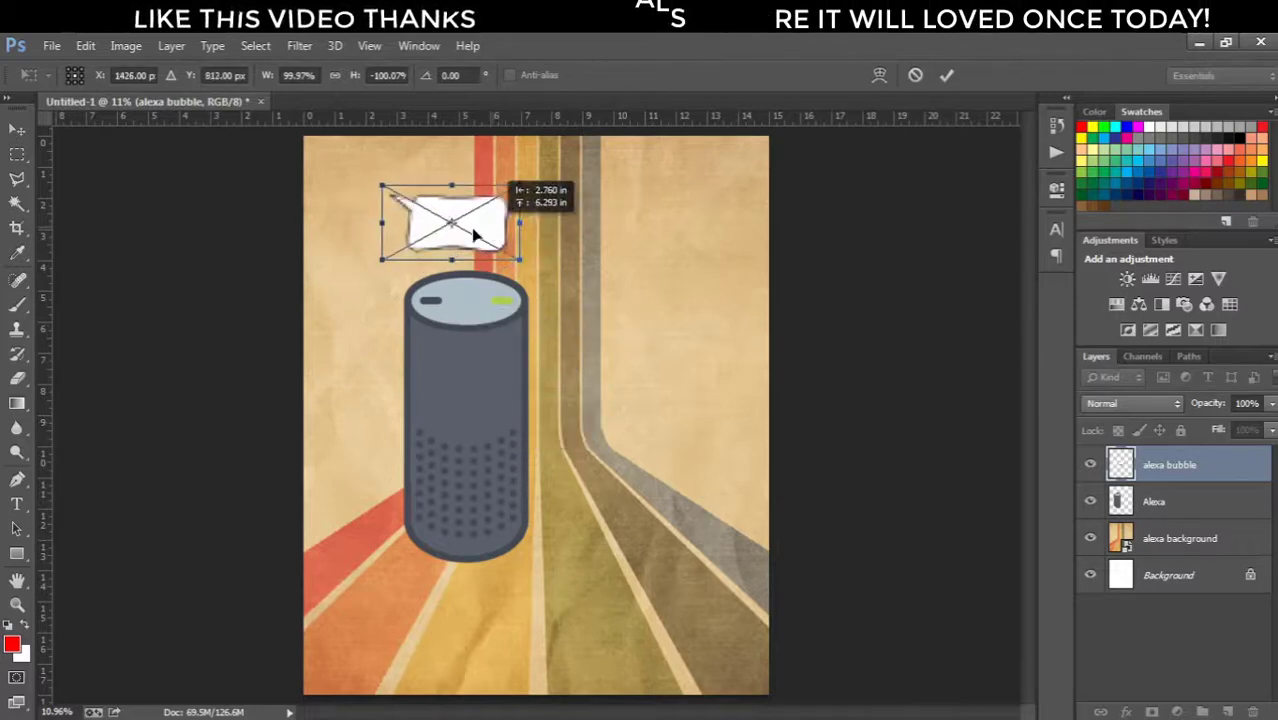
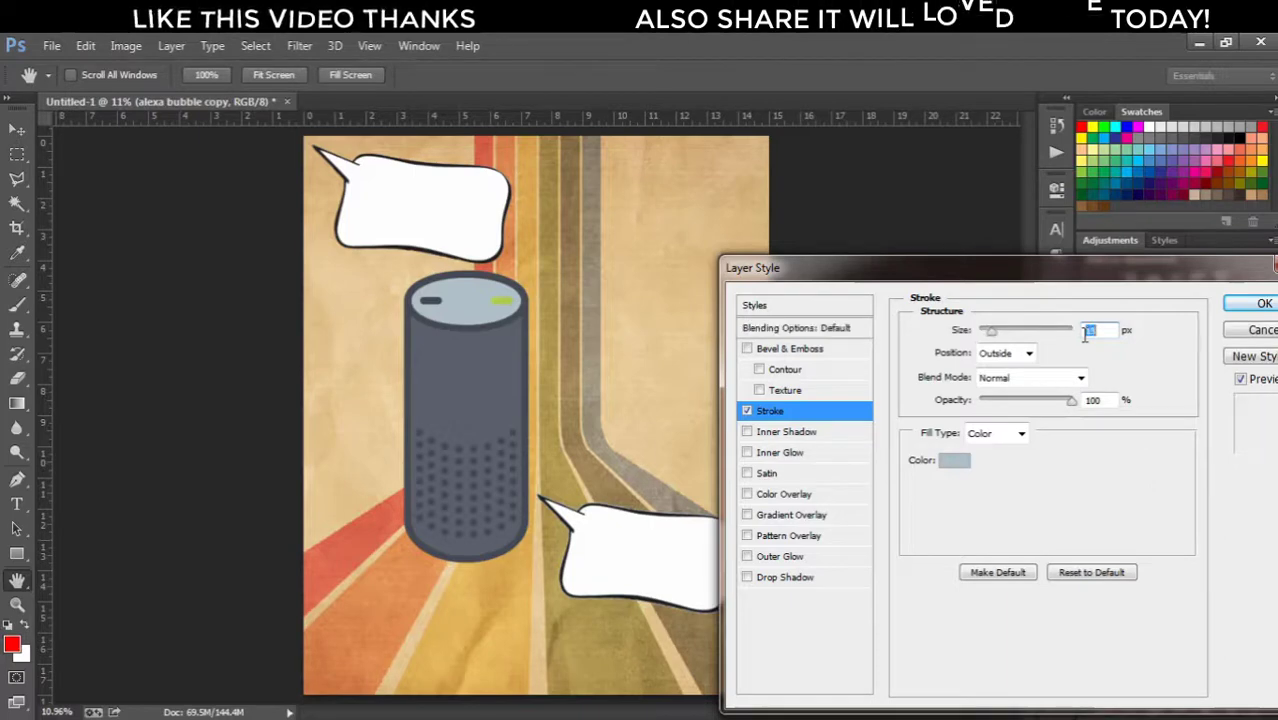
# Increase the outside stroke size slightly on the alexa bubble copy layer and apply the layer style.
pyautogui.press('Up')
pyautogui.press('Up')
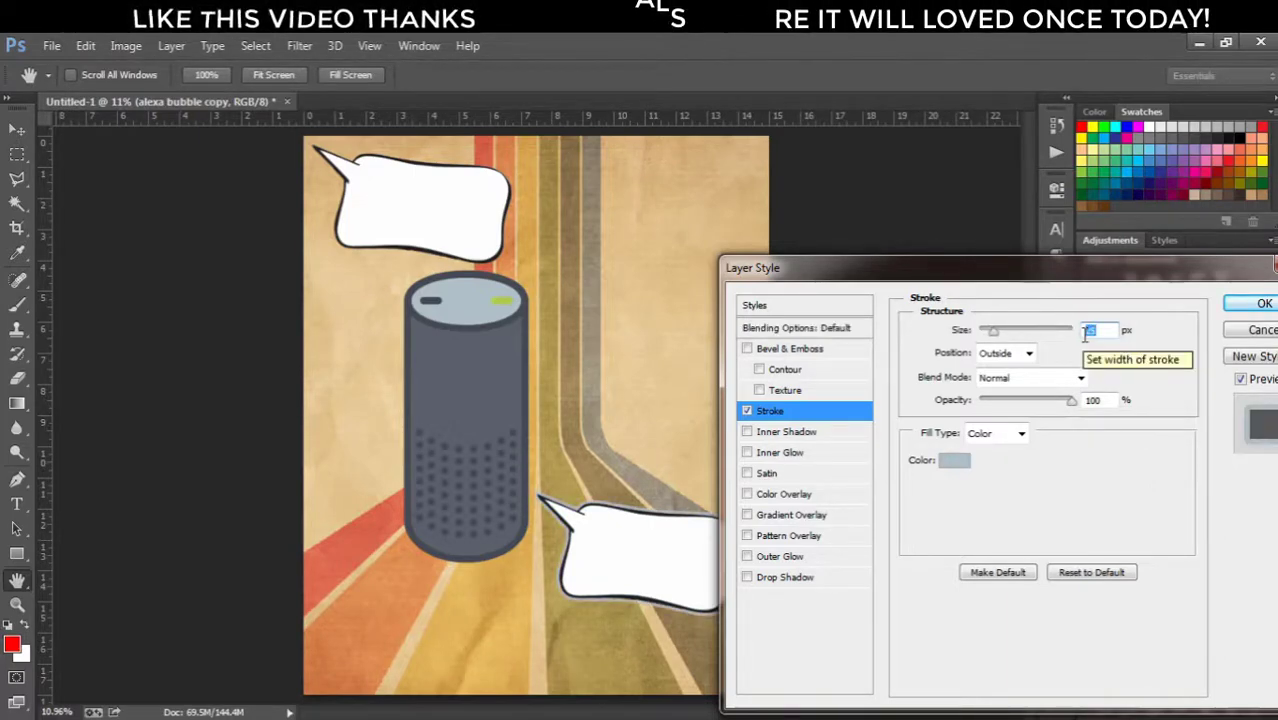
pyautogui.click(1262, 304)
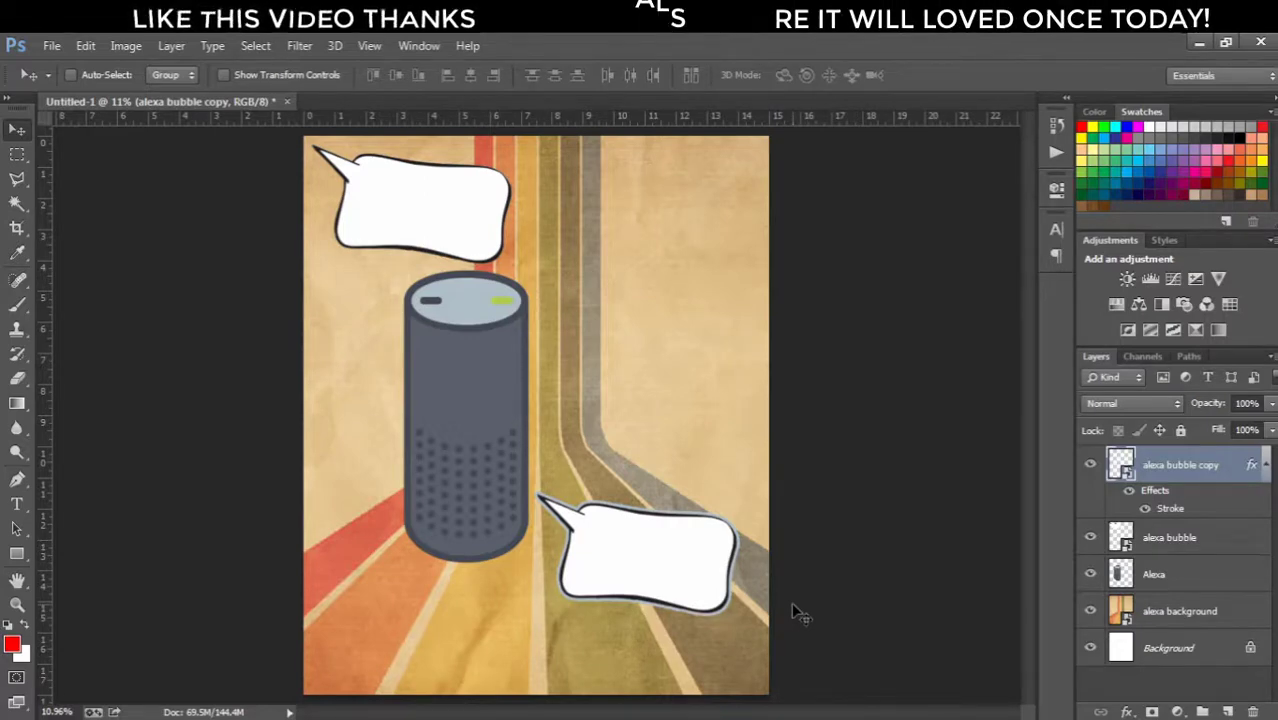
# Scale the lower speech bubble up proportionally about its centre to about 233%.
pyautogui.hotkey('ctrl', 't')
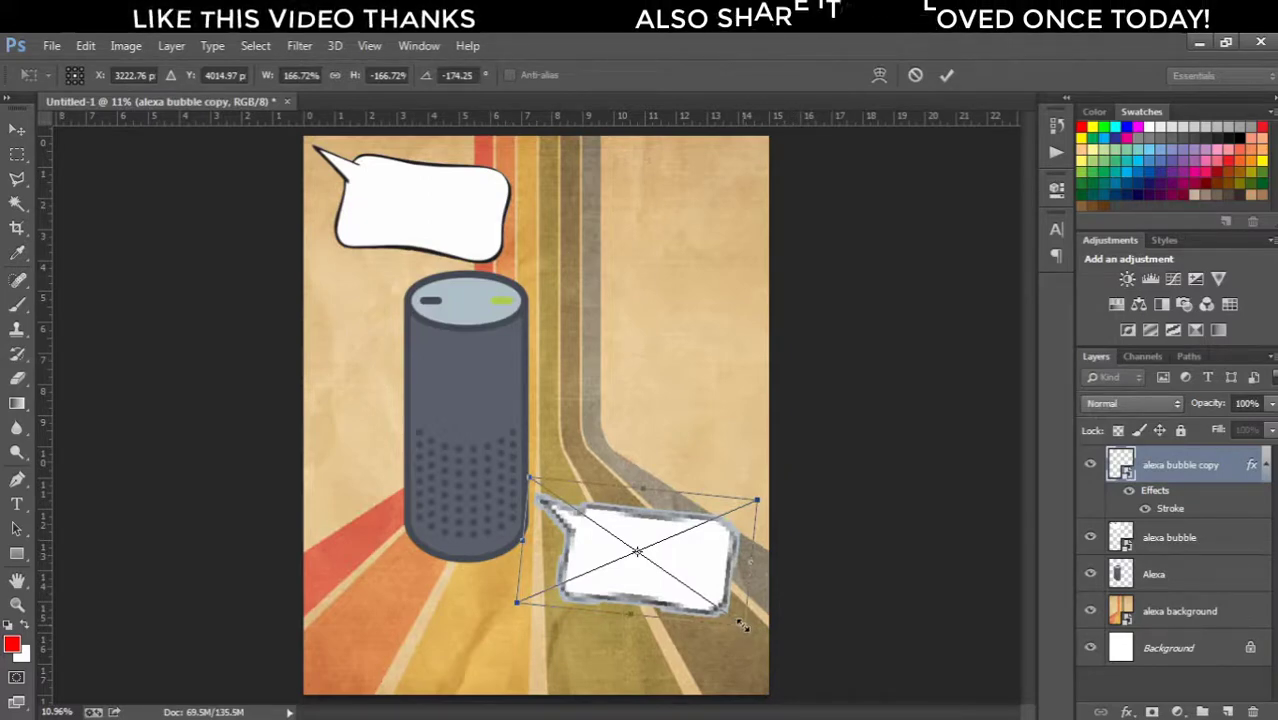
pyautogui.moveTo(743, 626); pyautogui.dragTo(760, 648)
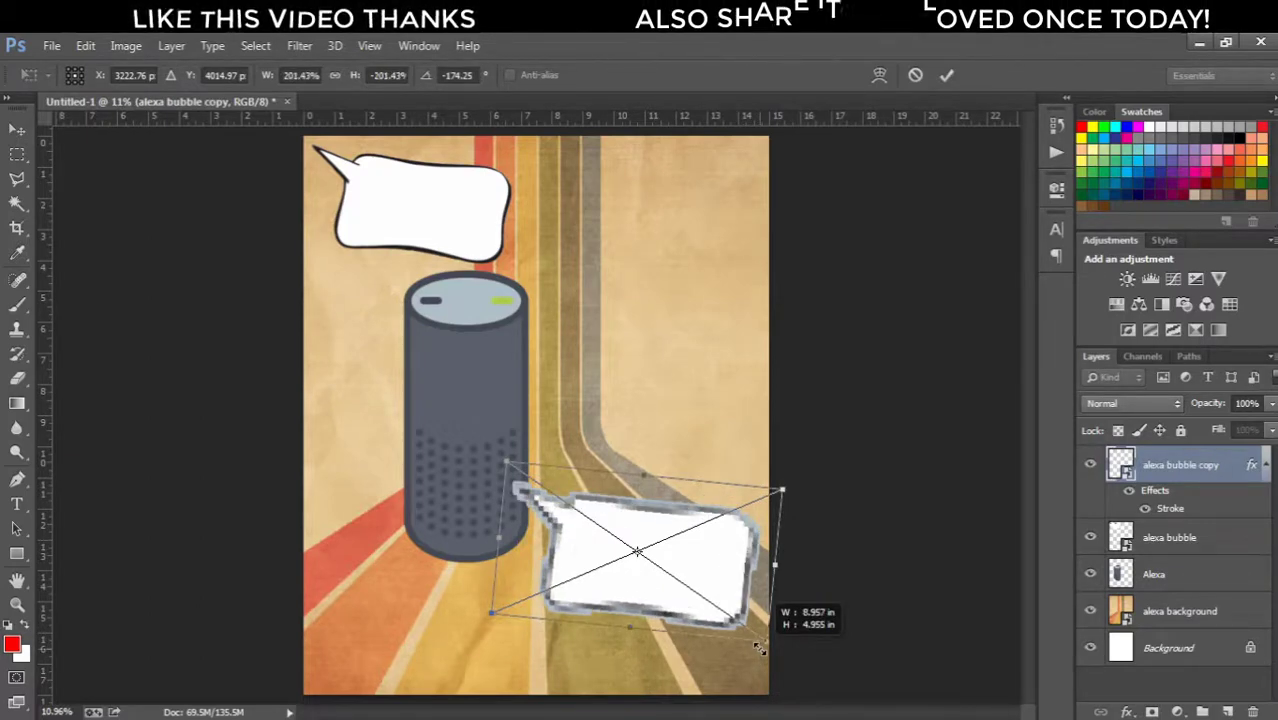
pyautogui.moveTo(758, 647); pyautogui.dragTo(776, 670)
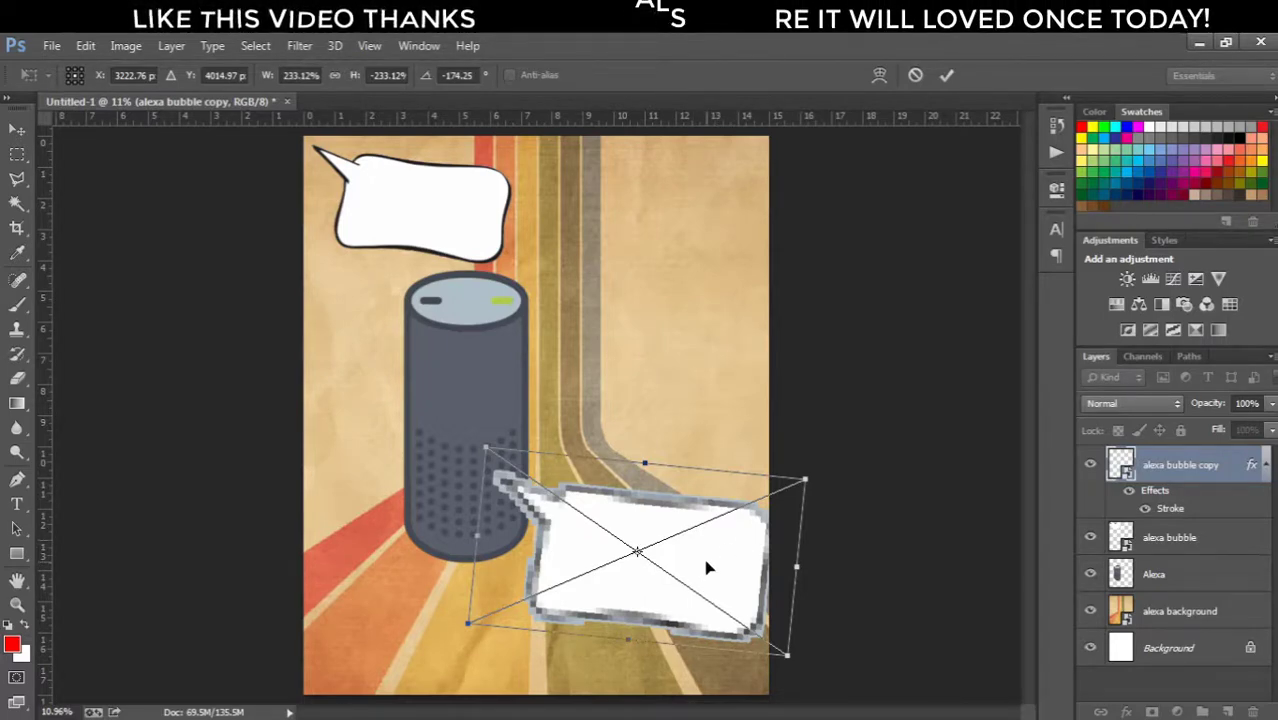
pyautogui.press('Return')
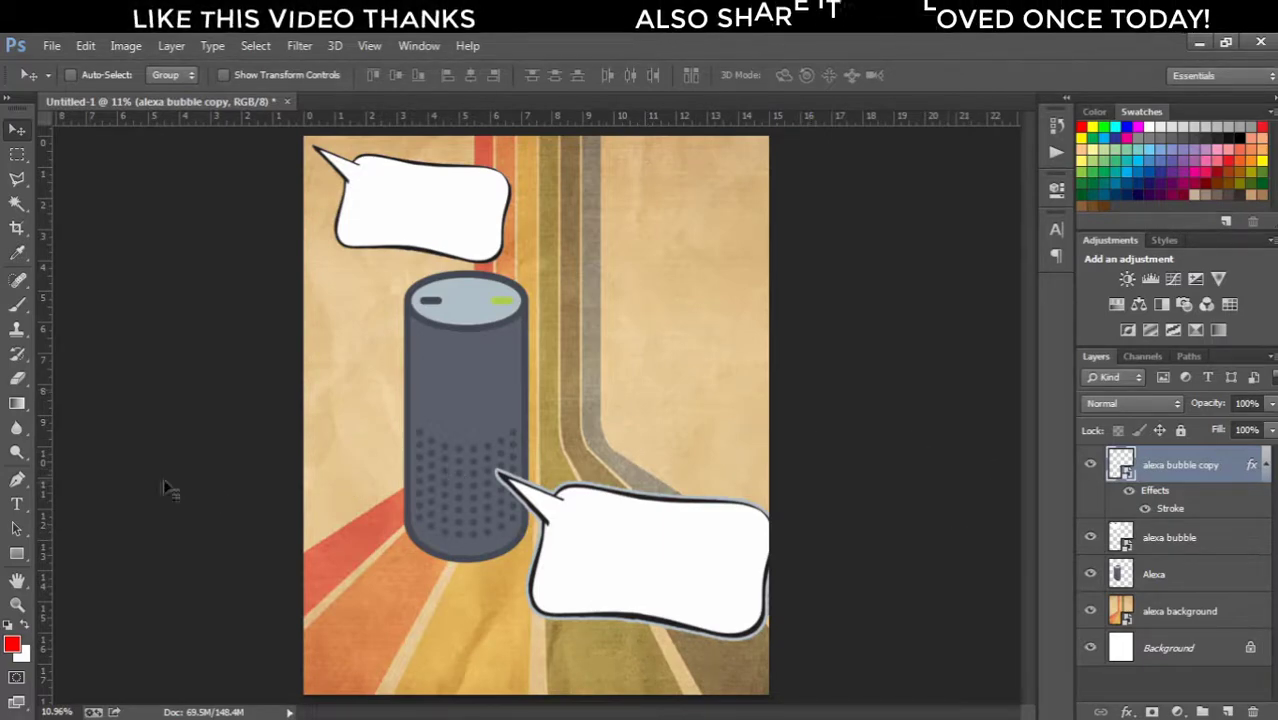
# Set the Type tool's text colour to near-black 030303.
pyautogui.click(17, 508)
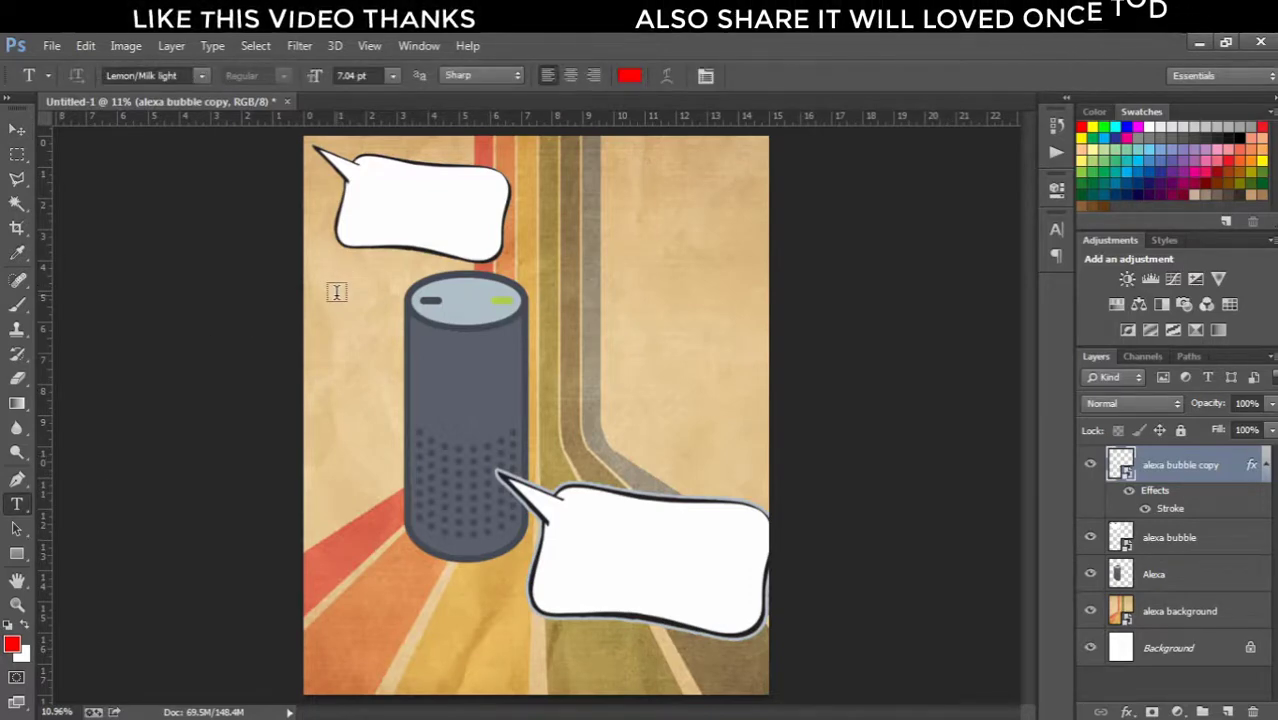
pyautogui.click(631, 78)
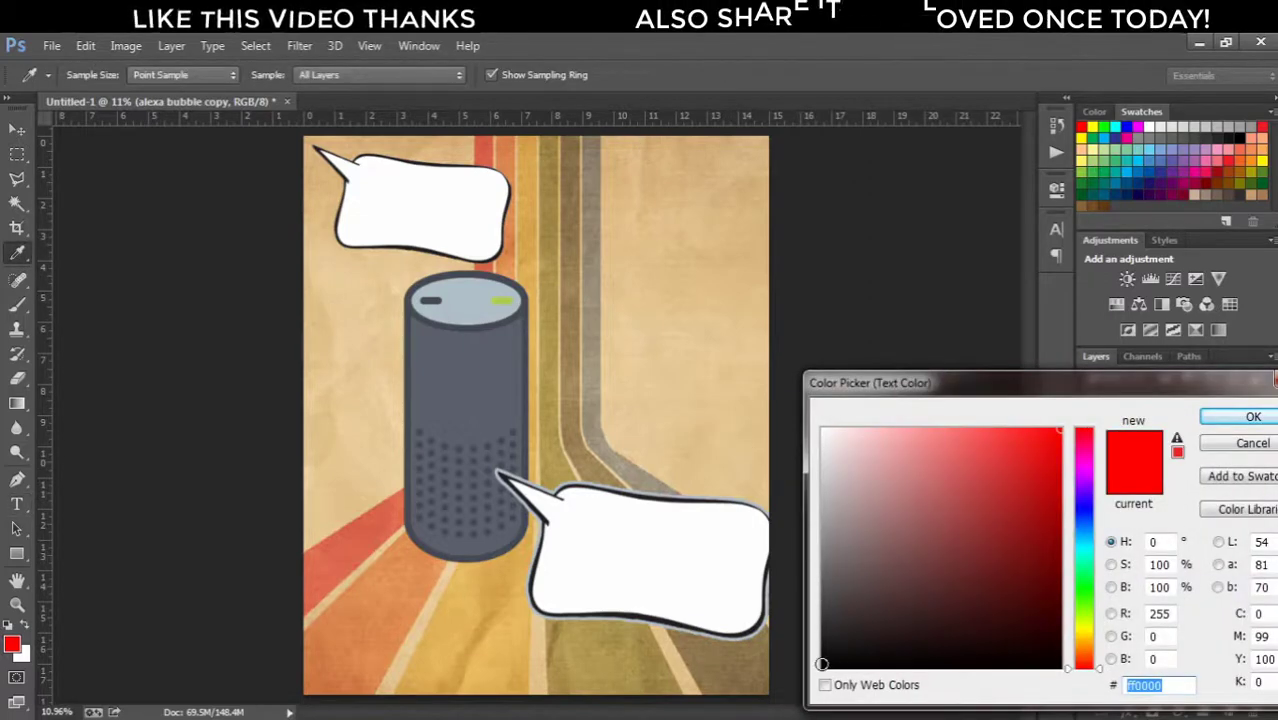
pyautogui.click(822, 665)
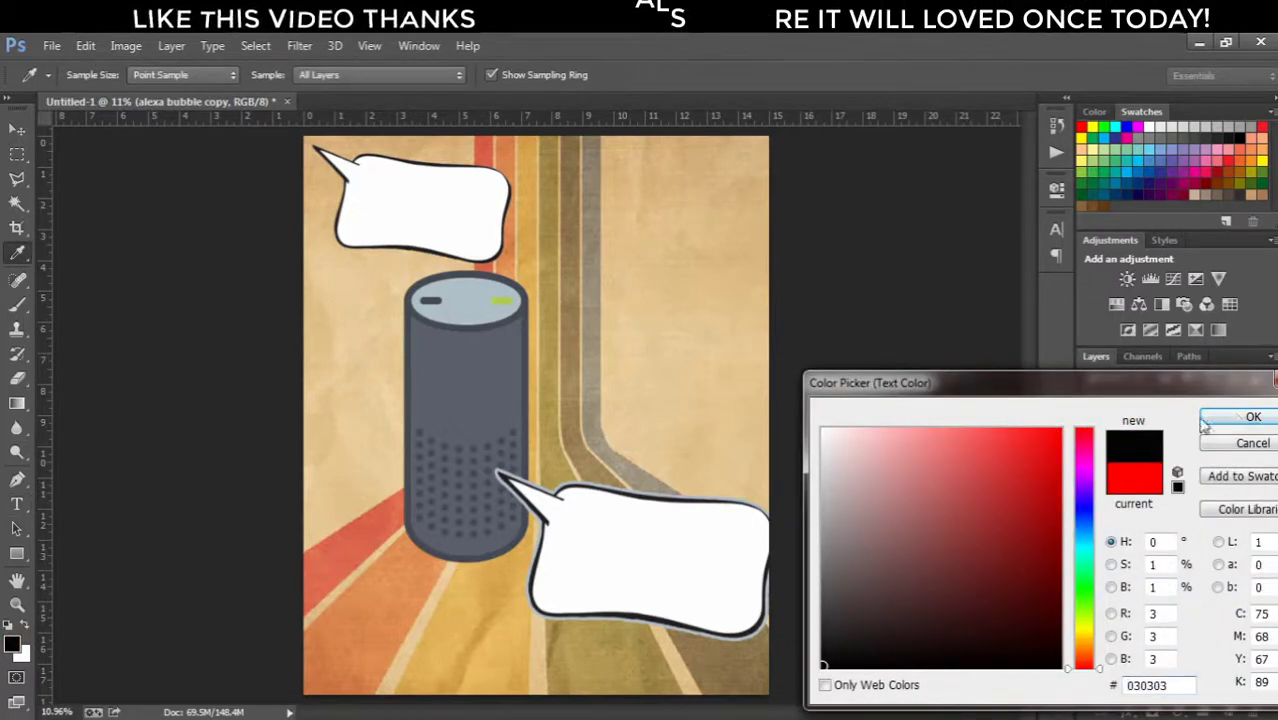
pyautogui.click(1240, 421)
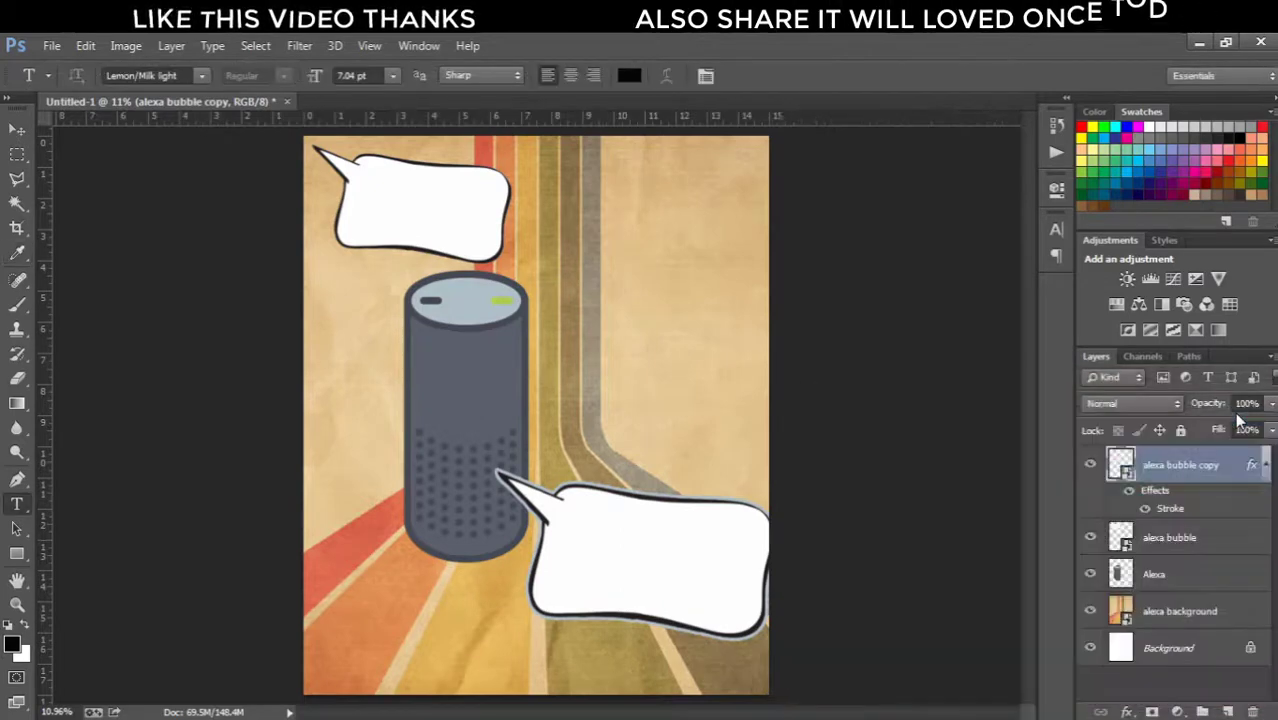
# Add the text "ALEXA" at 36 pt in Lemon/Milk light and move it into the upper speech bubble.
pyautogui.click(320, 359)
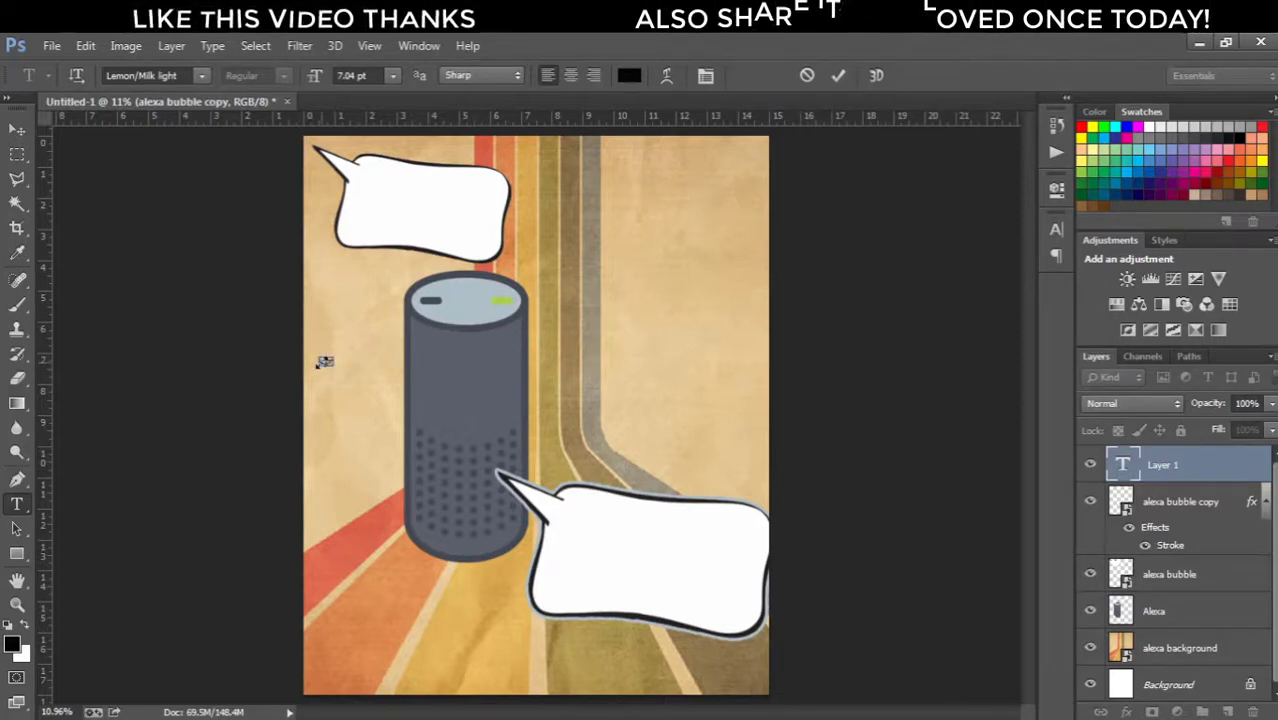
pyautogui.click(392, 75)
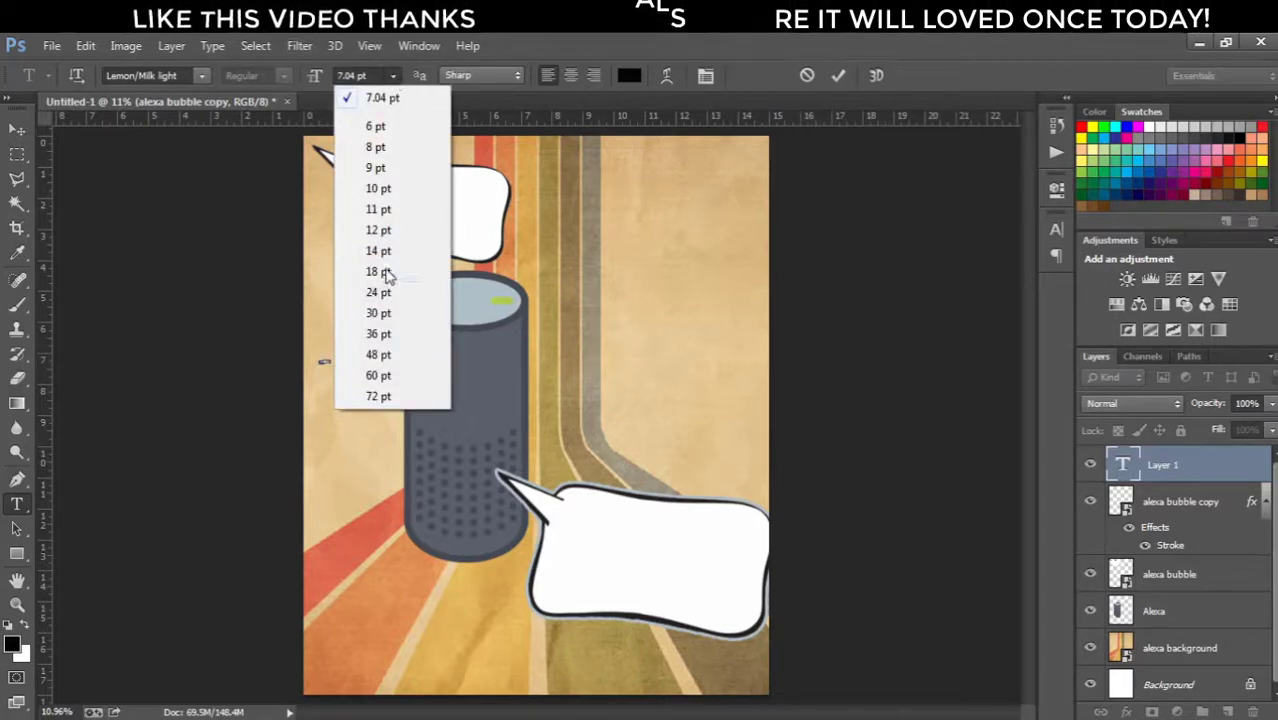
pyautogui.click(378, 333)
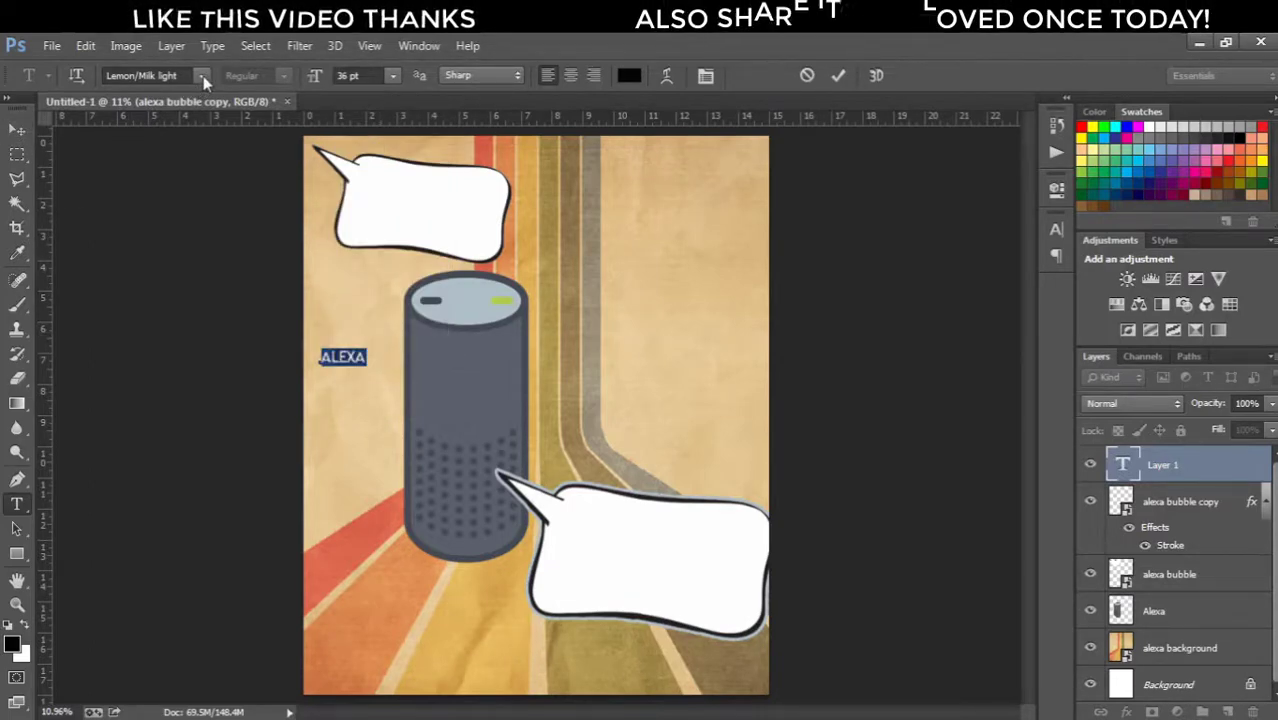
pyautogui.click(16, 131)
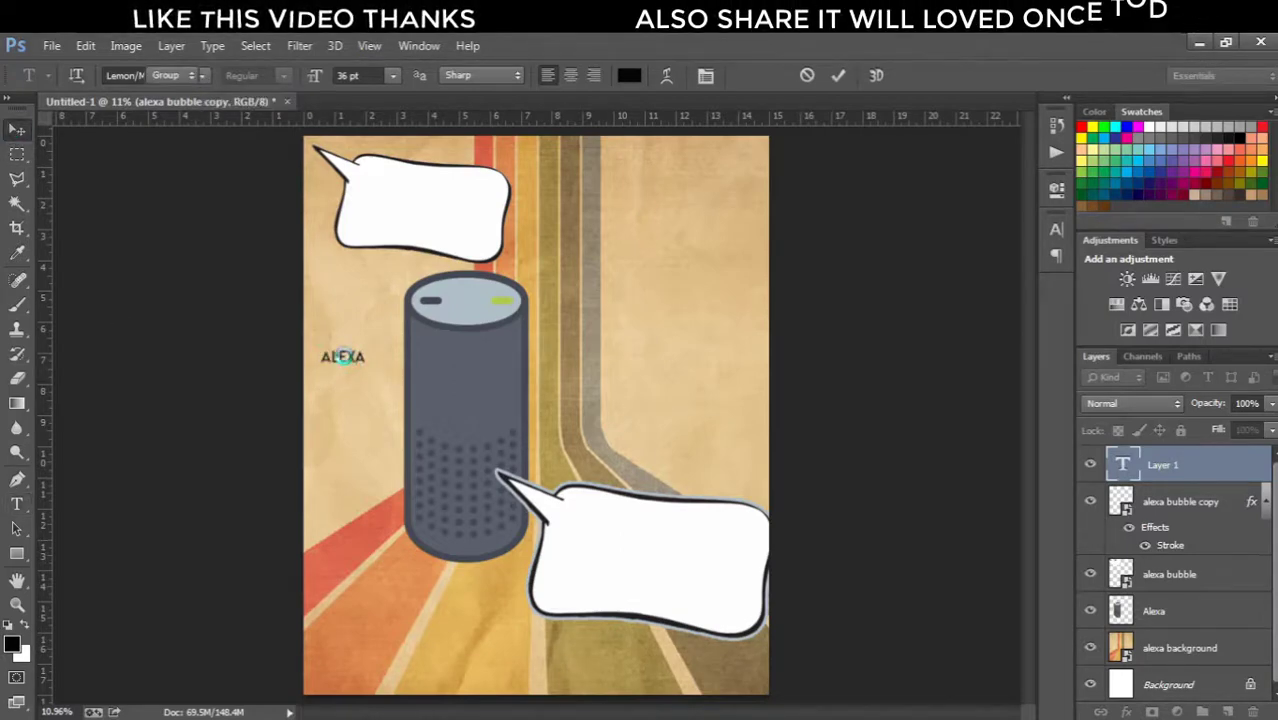
pyautogui.moveTo(359, 365); pyautogui.dragTo(389, 181)
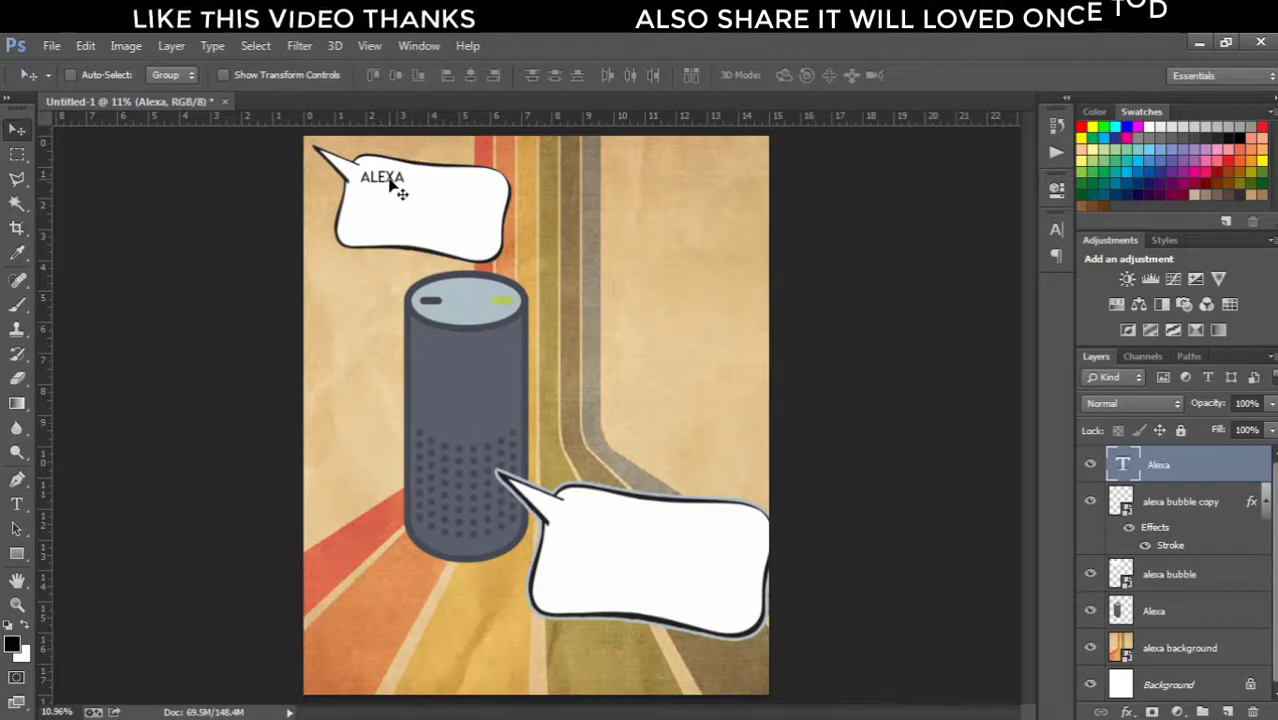
# Scale the ALEXA text to about 168% and nudge it slightly right and down within the upper bubble.
pyautogui.hotkey('ctrl', 't')
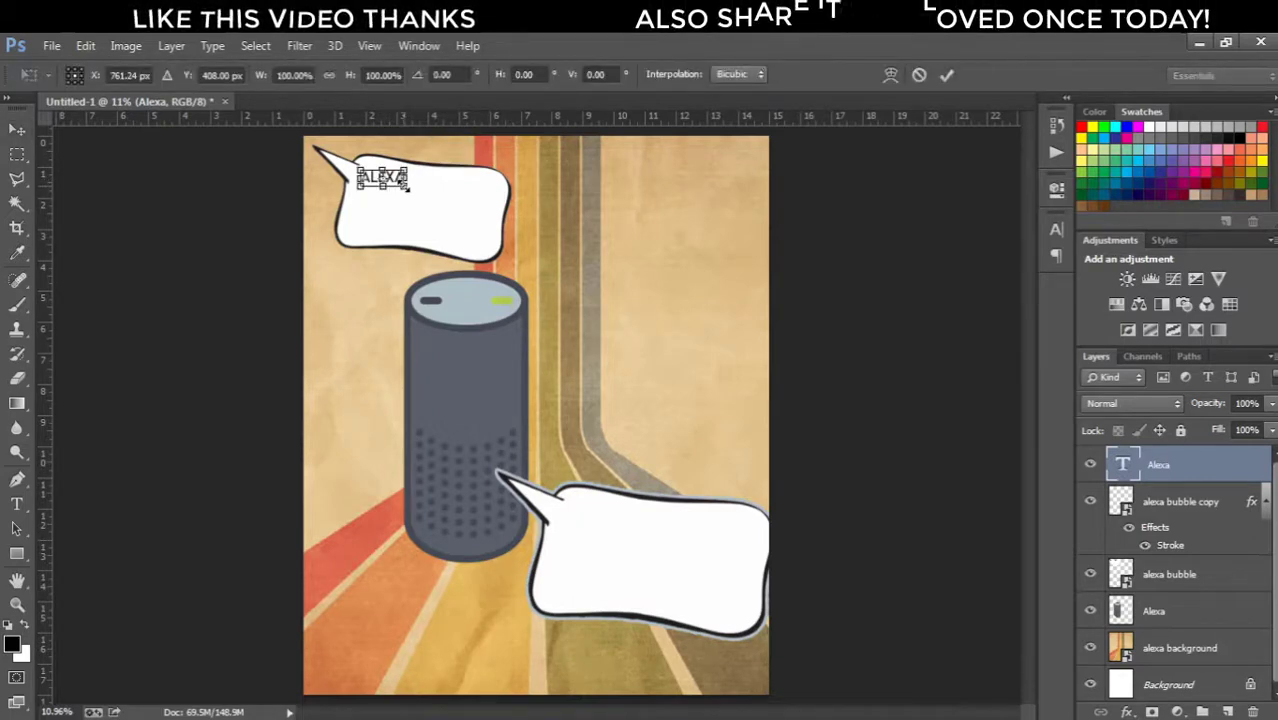
pyautogui.moveTo(406, 187); pyautogui.dragTo(414, 196)
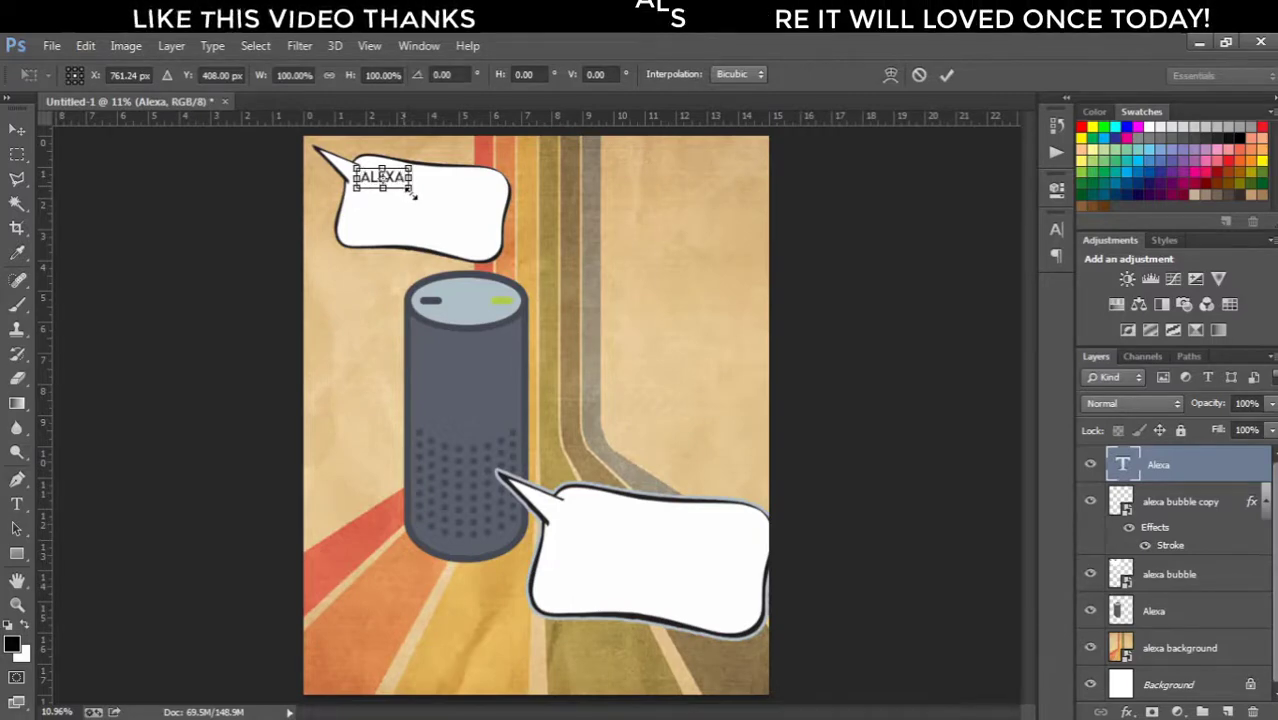
pyautogui.moveTo(414, 195); pyautogui.dragTo(422, 197)
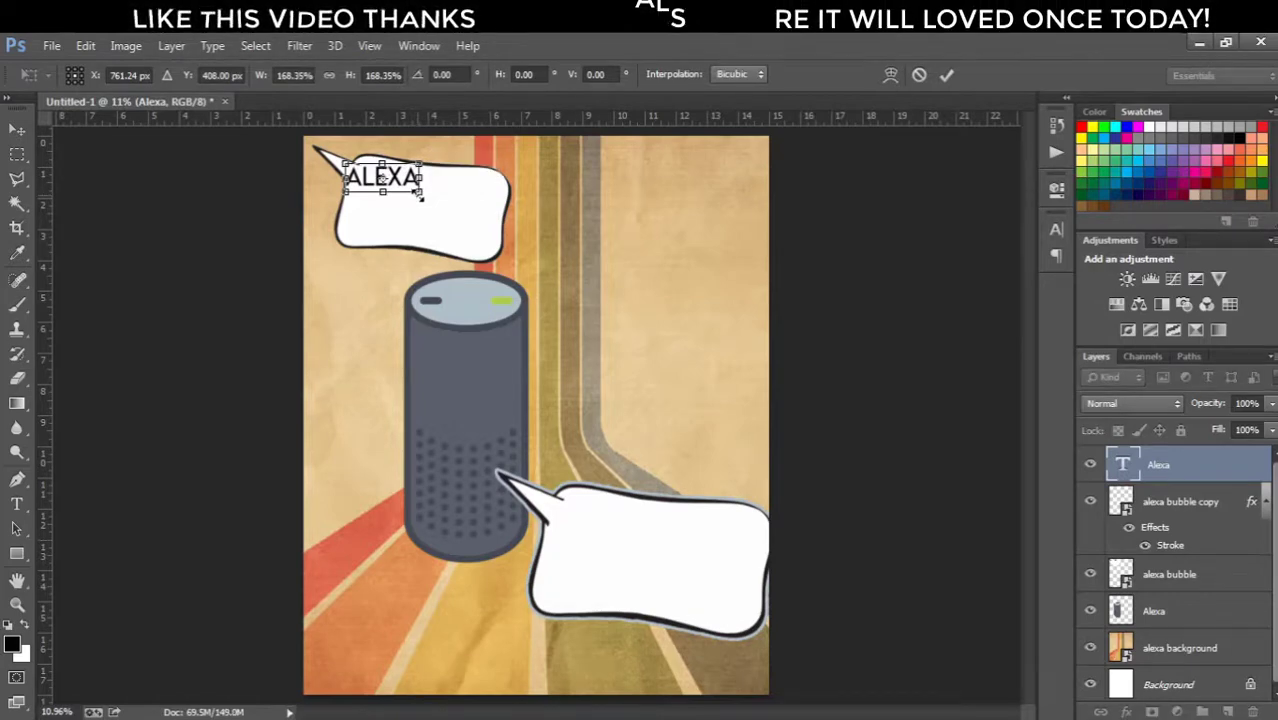
pyautogui.press('Return')
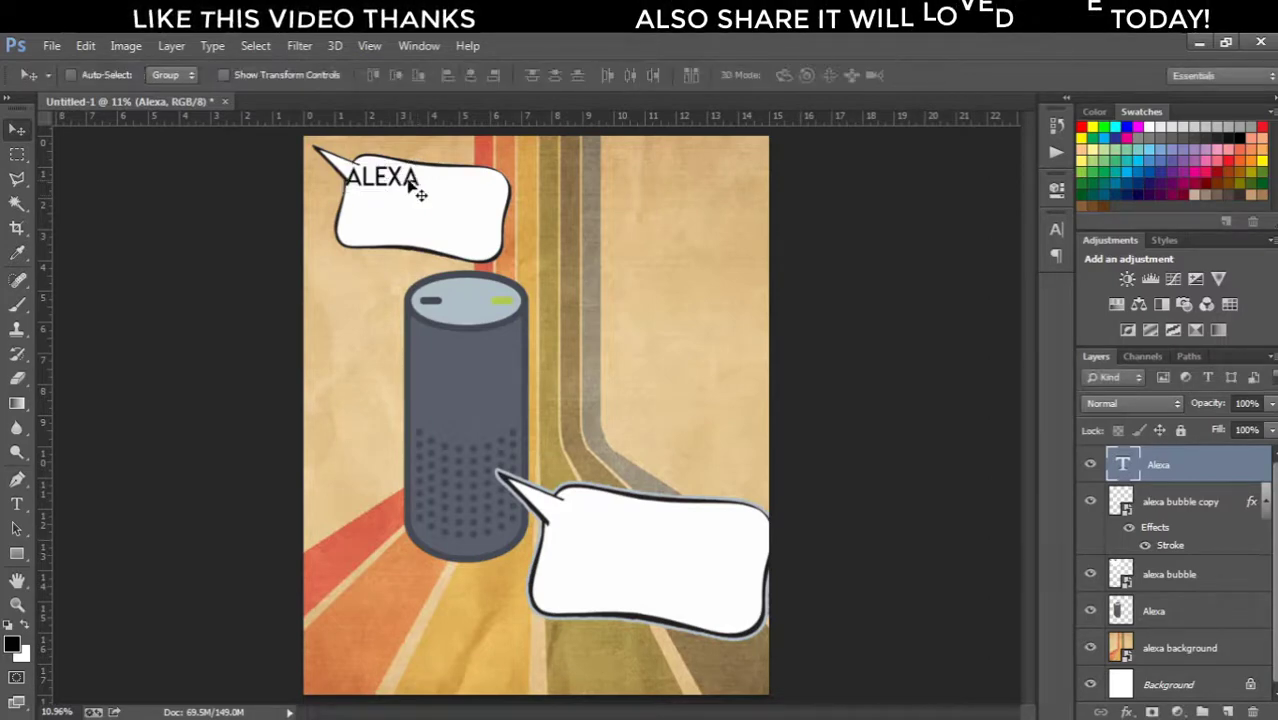
pyautogui.moveTo(400, 178); pyautogui.dragTo(412, 187)
# Append three dots directly to the heading in the upper bubble so it reads "ALEXA...".
pyautogui.click(16, 507)
pyautogui.click(408, 184)
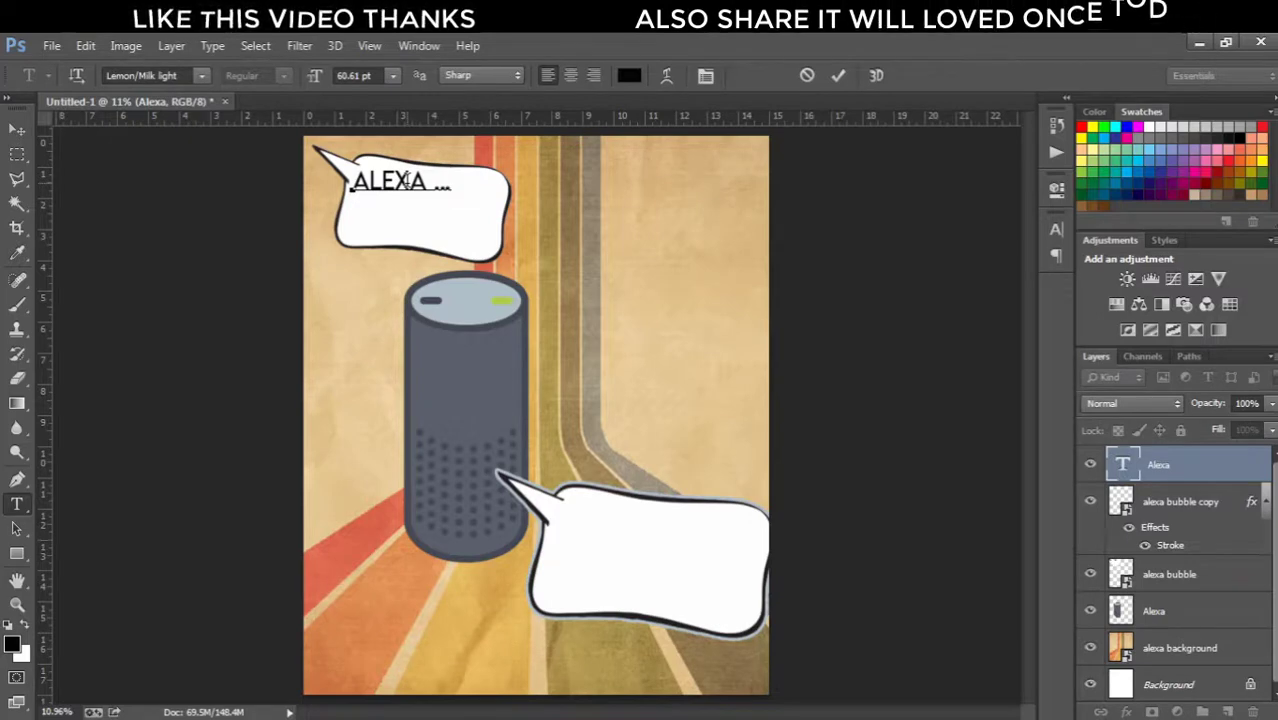
pyautogui.press('Left')
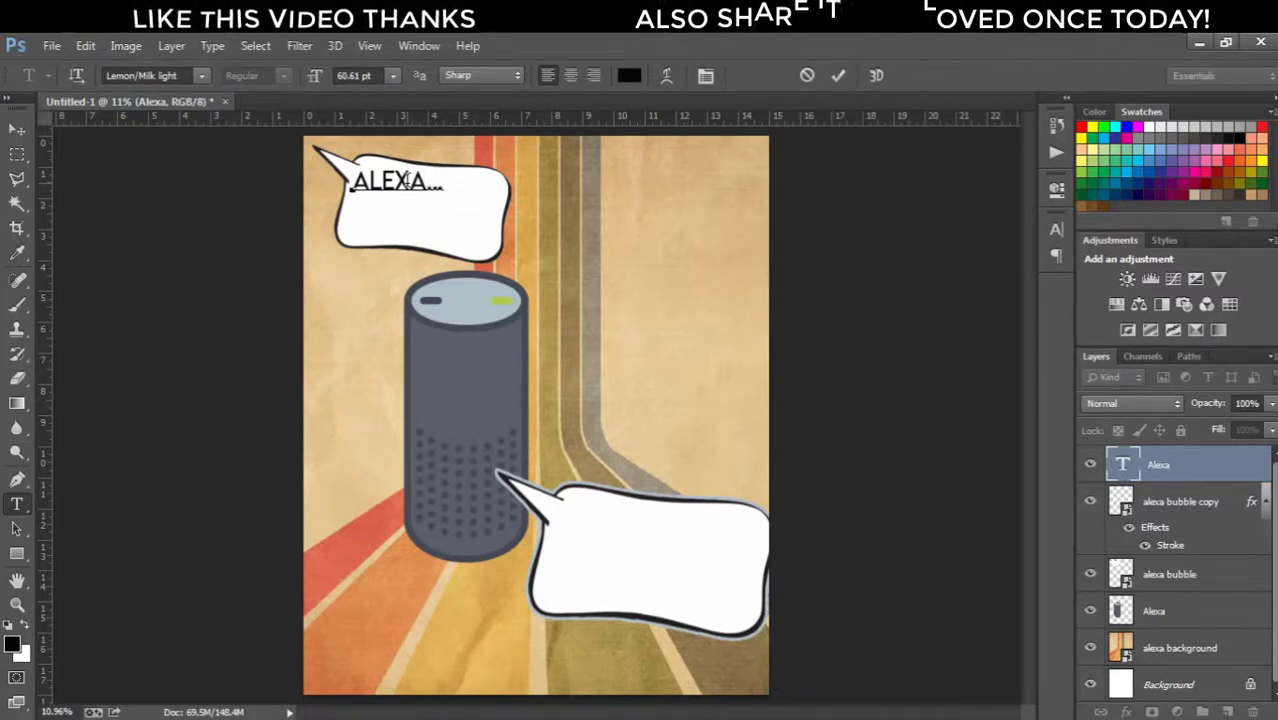
pyautogui.click(20, 132)
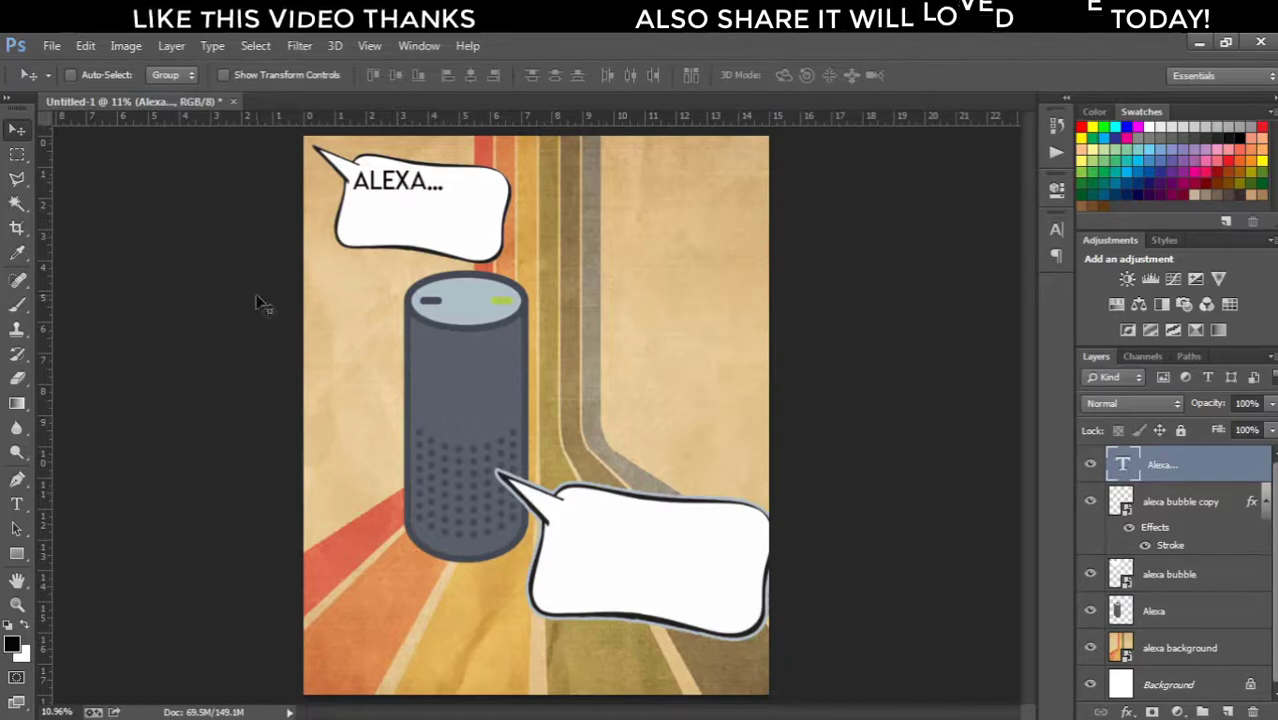
# Add a new 36 pt text beside the speaker reading "WHAT DO YOU KNOW ABOUT" with "FOREX" on a second line.
pyautogui.click(16, 506)
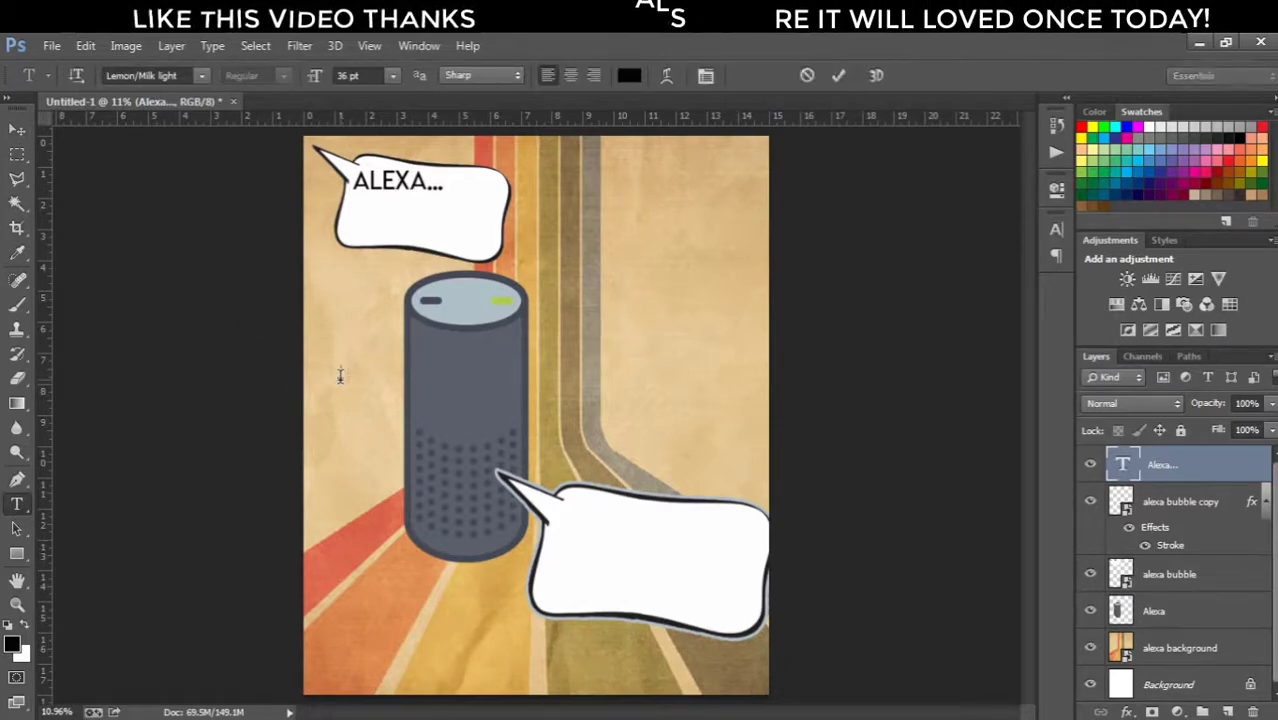
pyautogui.click(340, 376)
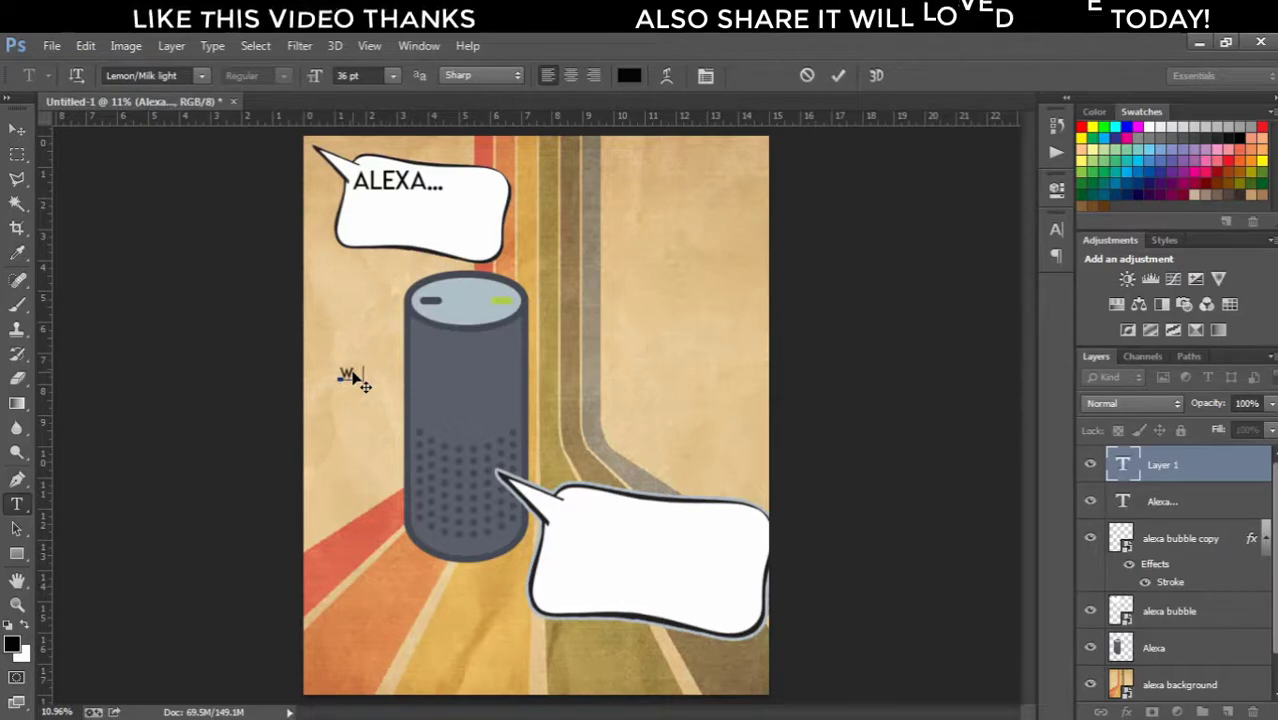
pyautogui.write('HAT')
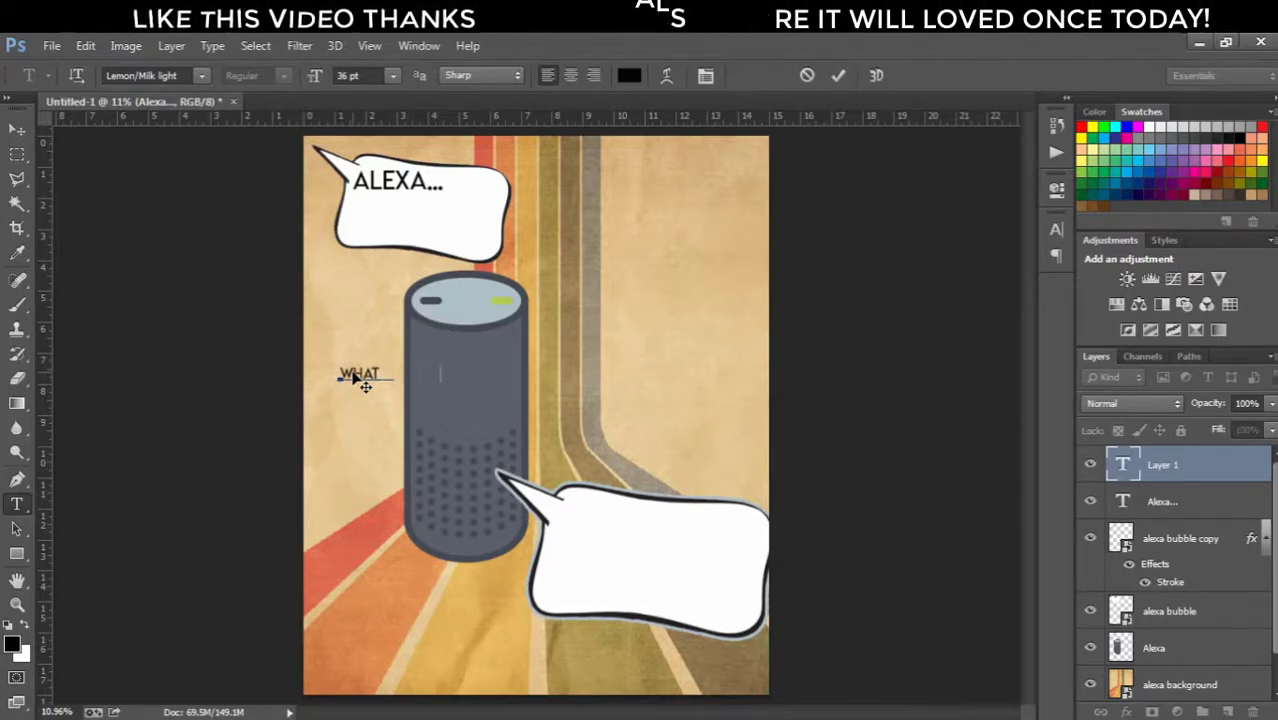
pyautogui.write(' DO YOU ')
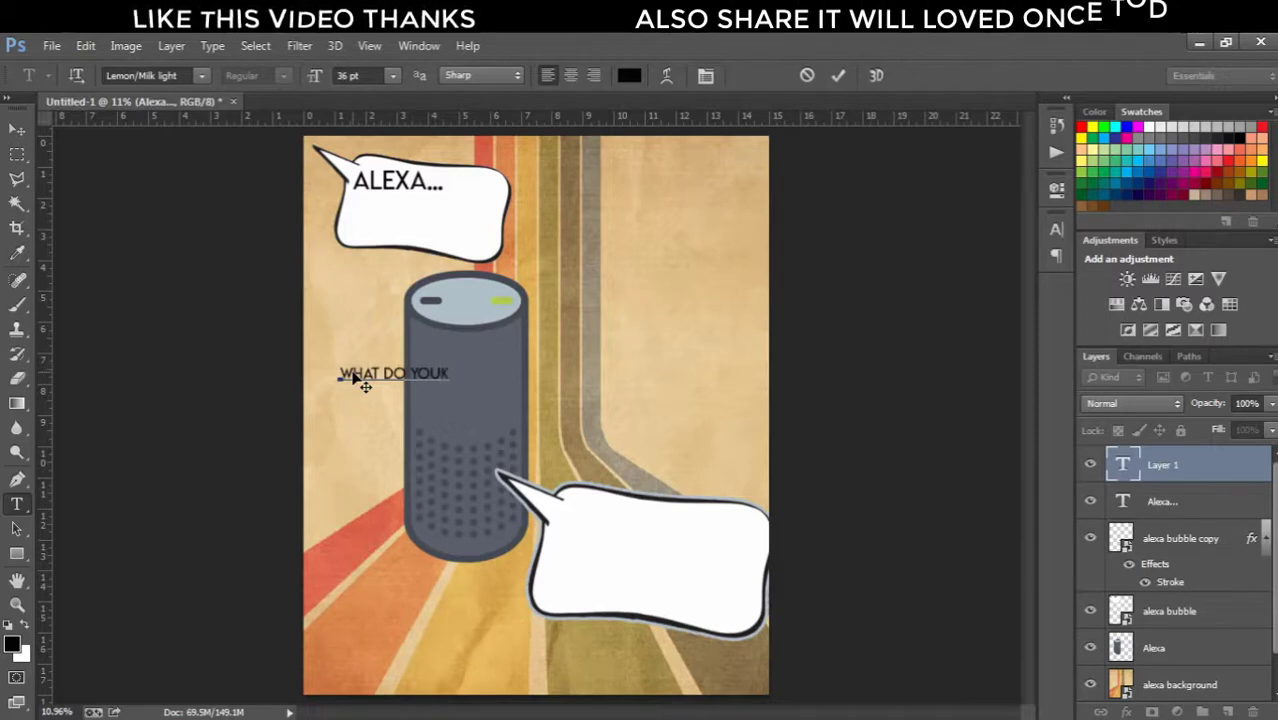
pyautogui.write('K')
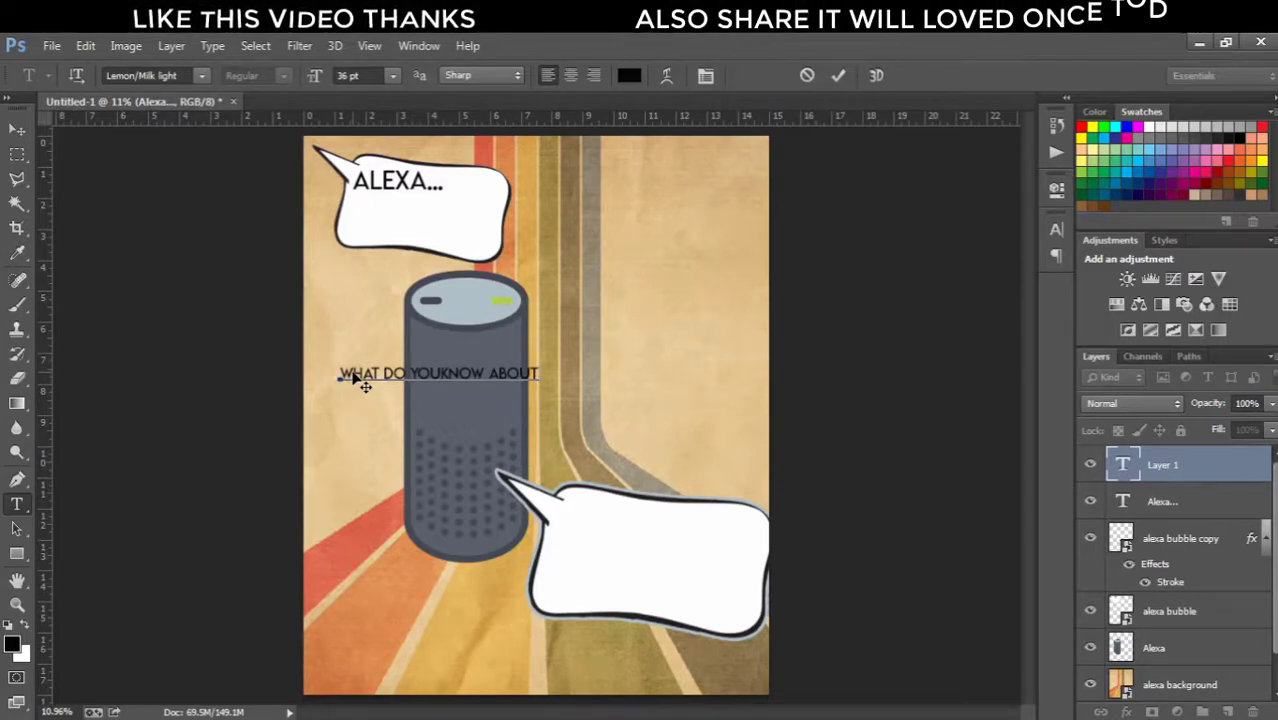
pyautogui.write('OOT')
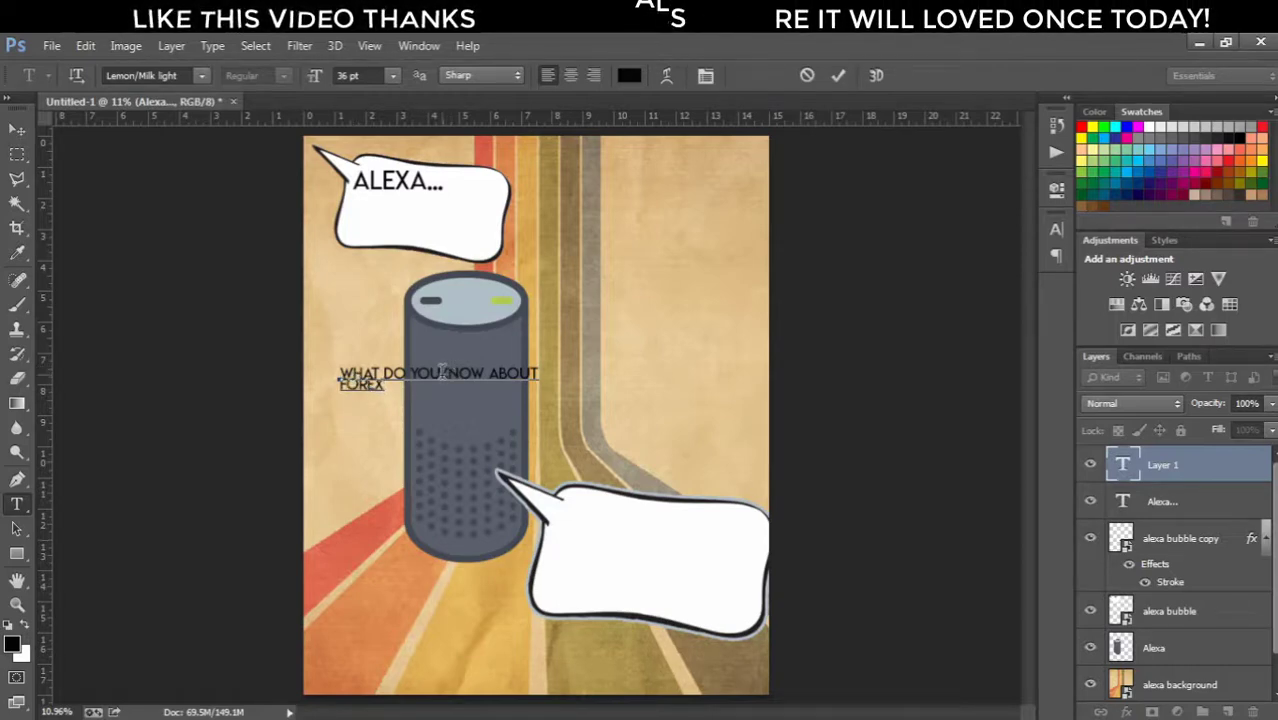
# Break the question after "YOU", indent "FOREX" on the third line, and move the text below "ALEXA..." in the upper bubble.
pyautogui.click(441, 372)
pyautogui.press('Return')
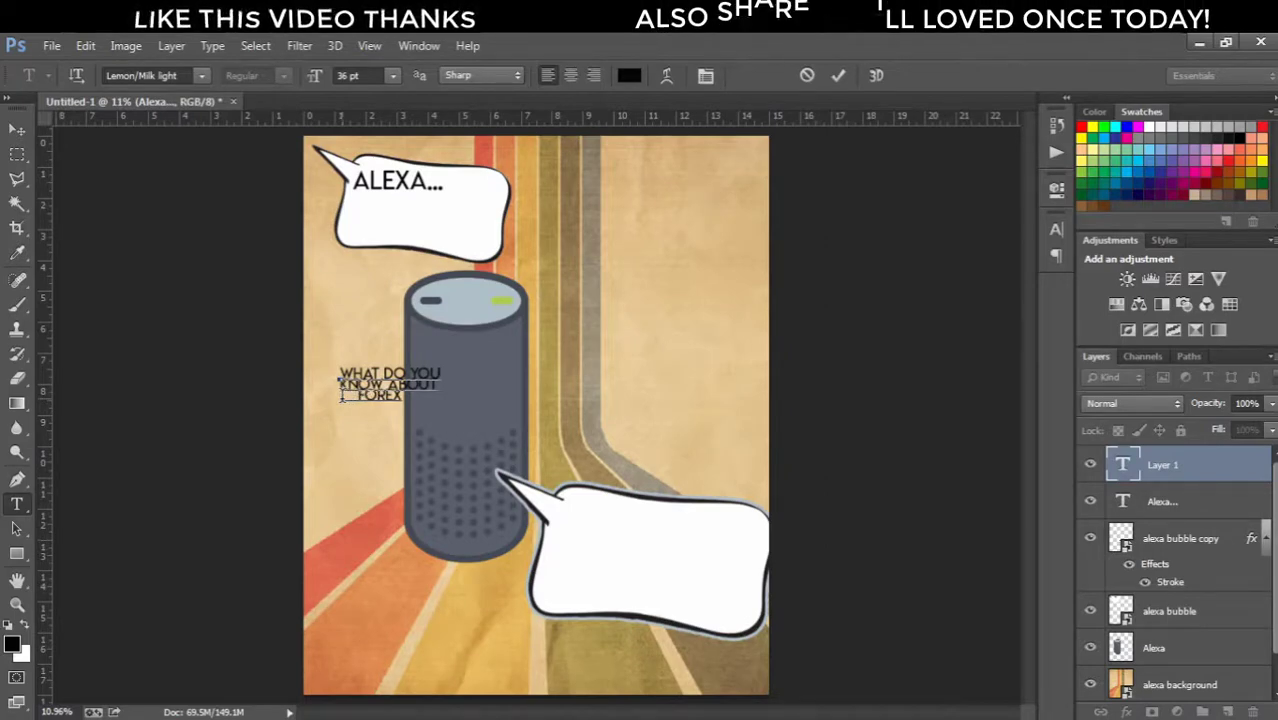
pyautogui.click(15, 133)
pyautogui.moveTo(393, 403); pyautogui.dragTo(424, 232)
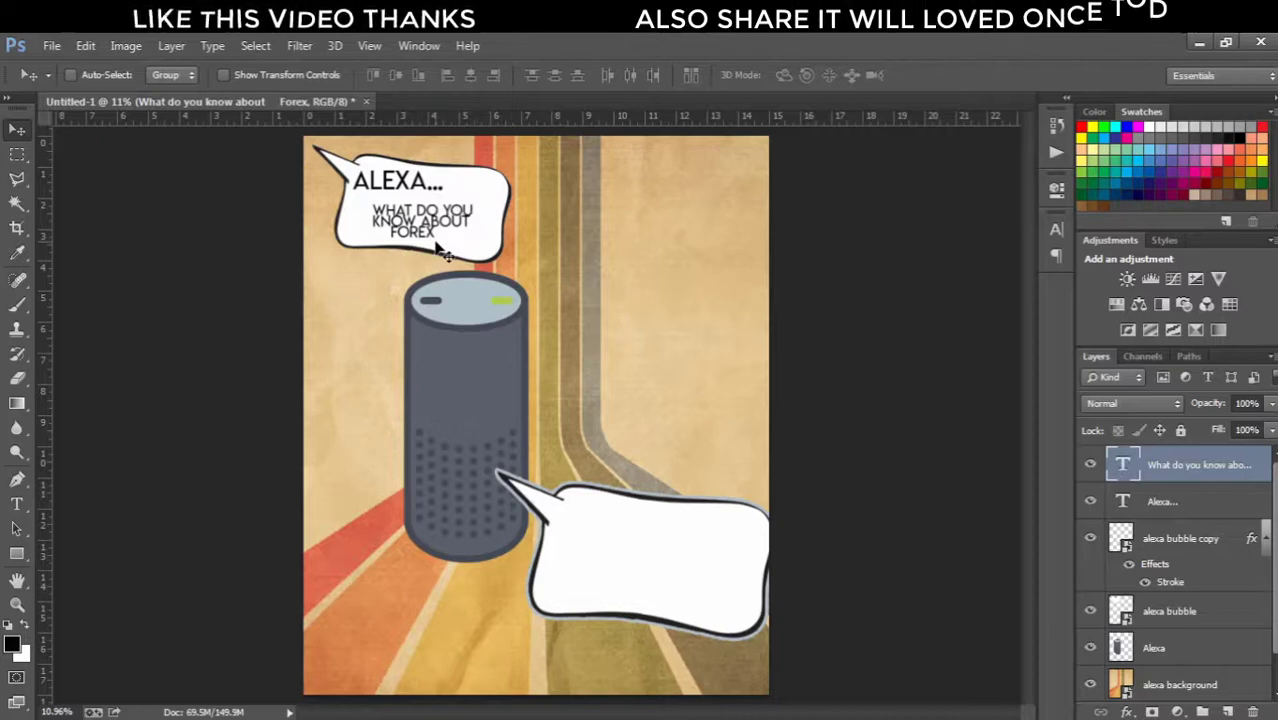
# Scale the question text in the upper bubble to about 139% around its centre, keeping its proportions.
pyautogui.hotkey('ctrl', 't')
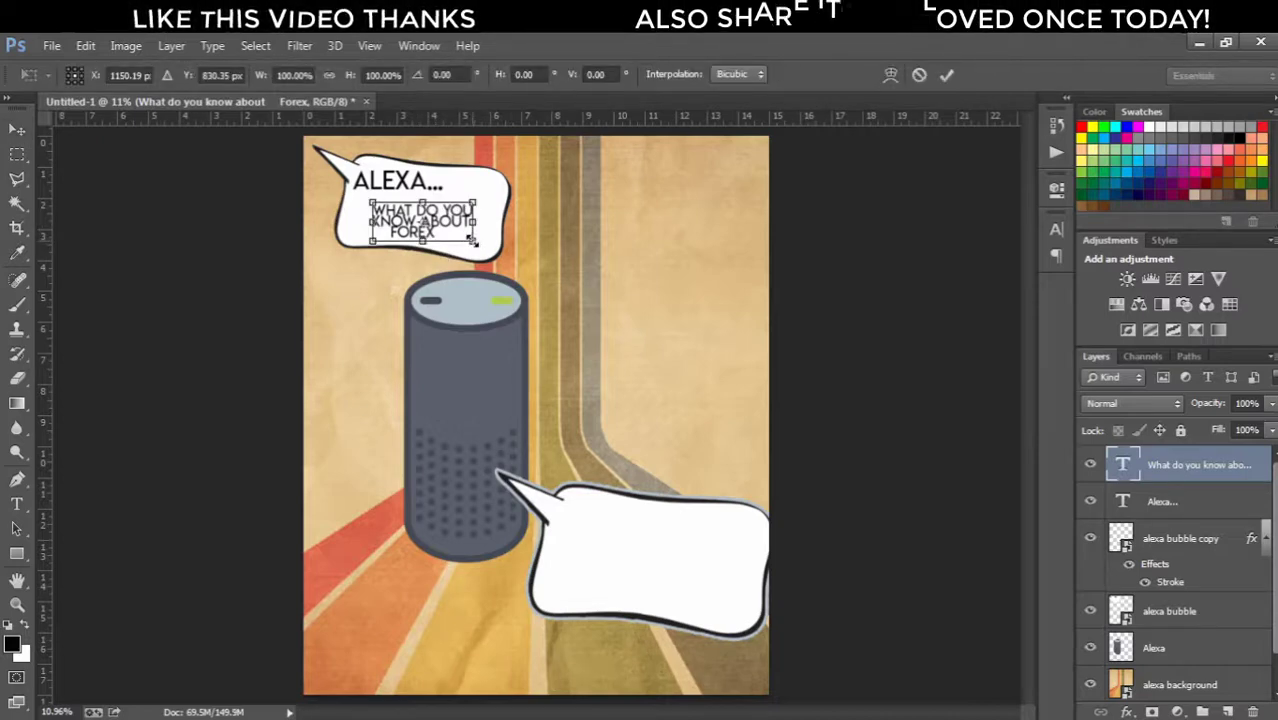
pyautogui.moveTo(474, 241); pyautogui.dragTo(484, 252)
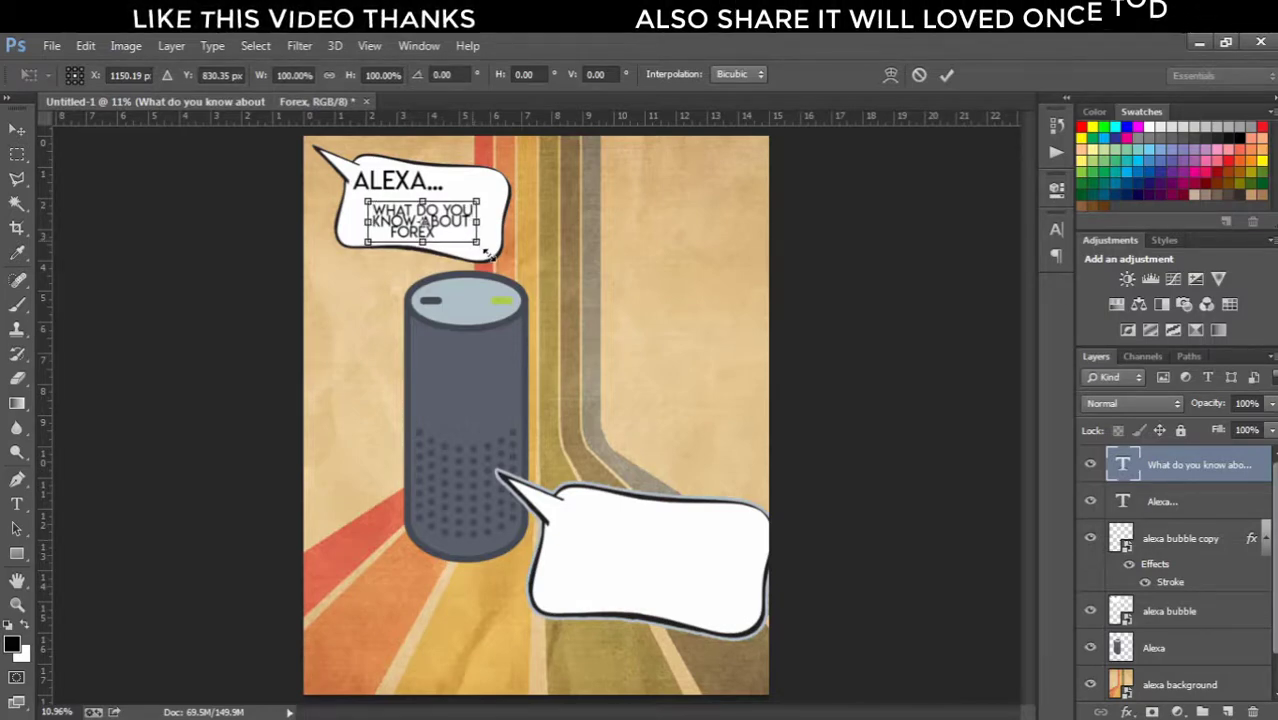
pyautogui.moveTo(488, 254); pyautogui.dragTo(492, 255)
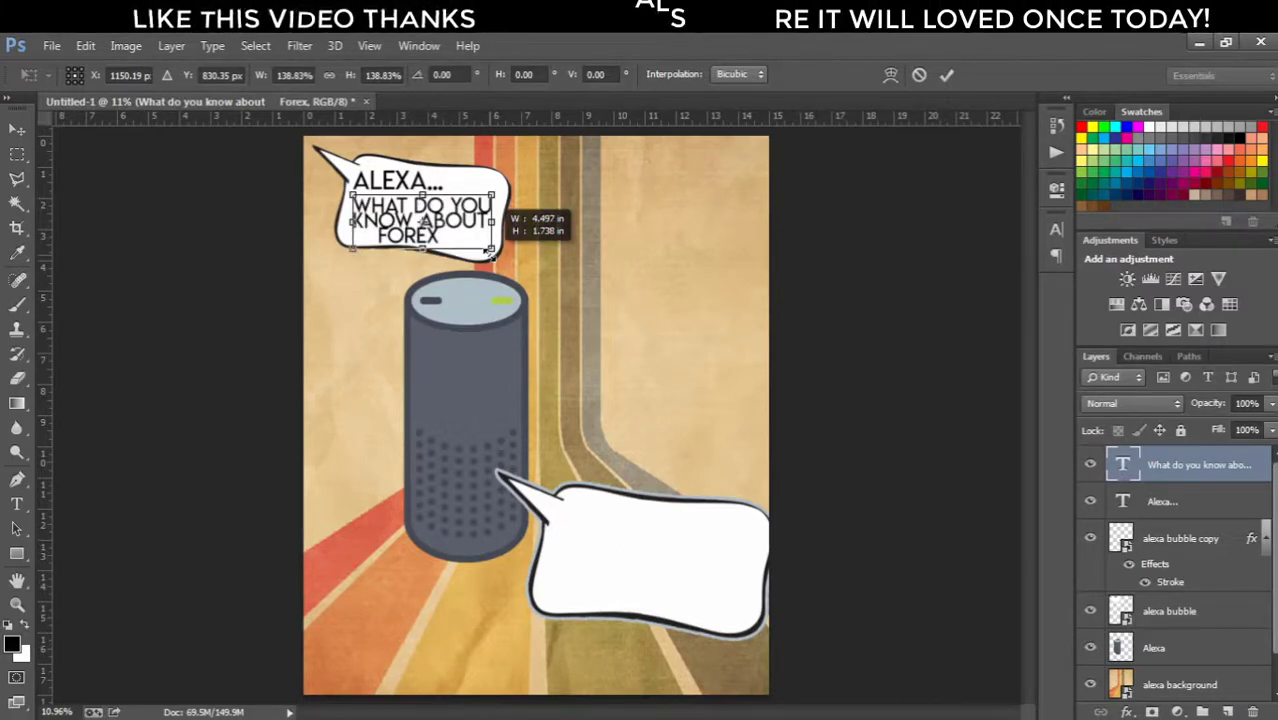
pyautogui.moveTo(492, 254); pyautogui.dragTo(492, 254)
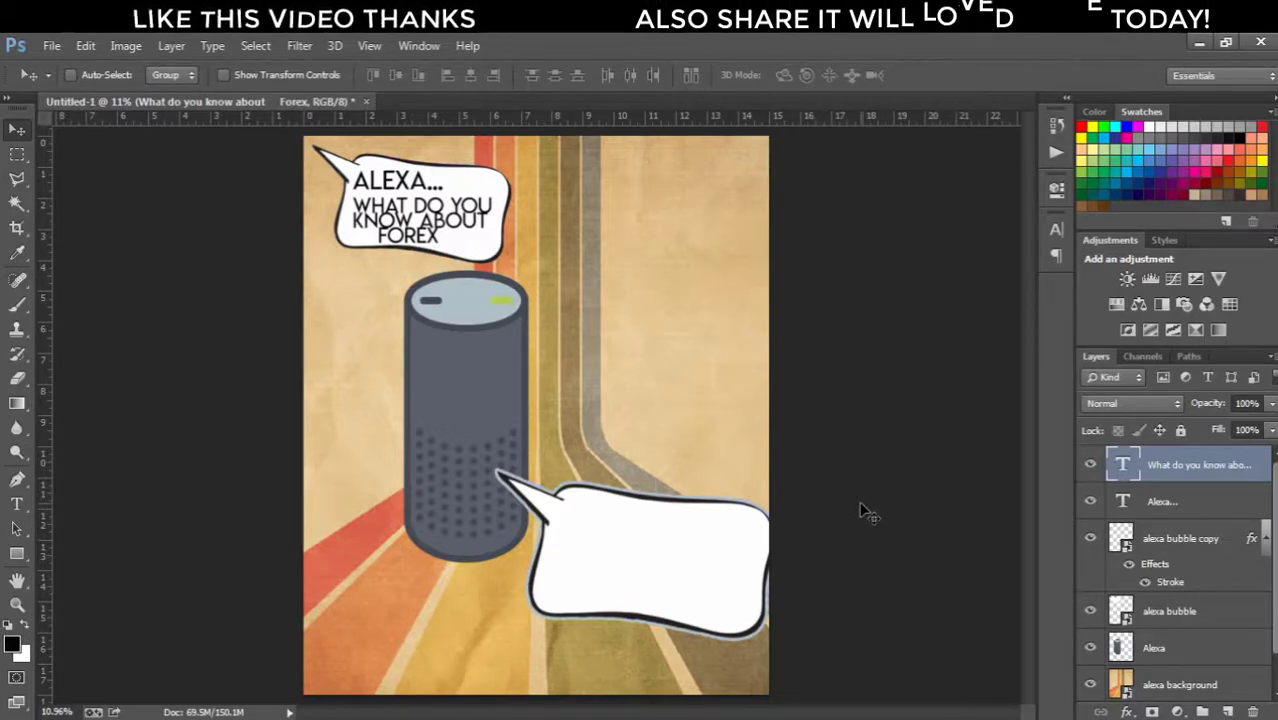
# Move the "alexa bubble copy" layer to the top of the layer stack, above both text layers.
pyautogui.click(1192, 538)
pyautogui.moveTo(1192, 538); pyautogui.dragTo(1192, 455)
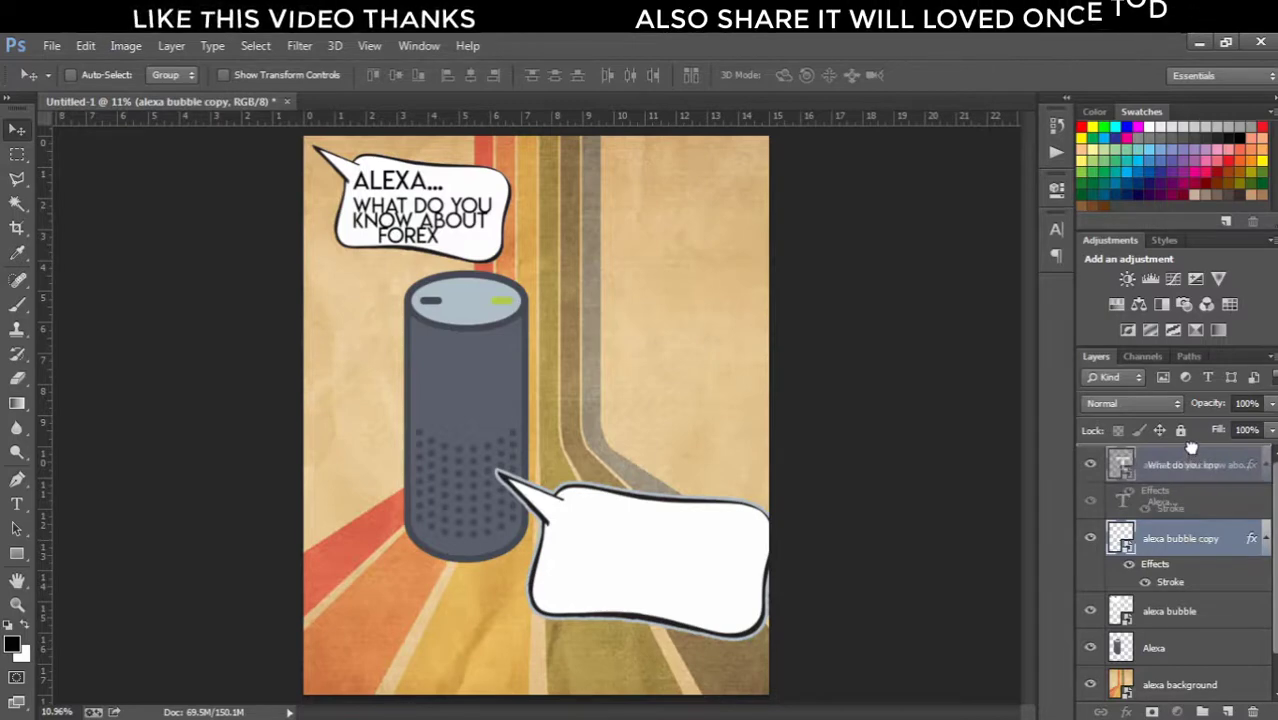
pyautogui.moveTo(1191, 447); pyautogui.dragTo(1192, 452)
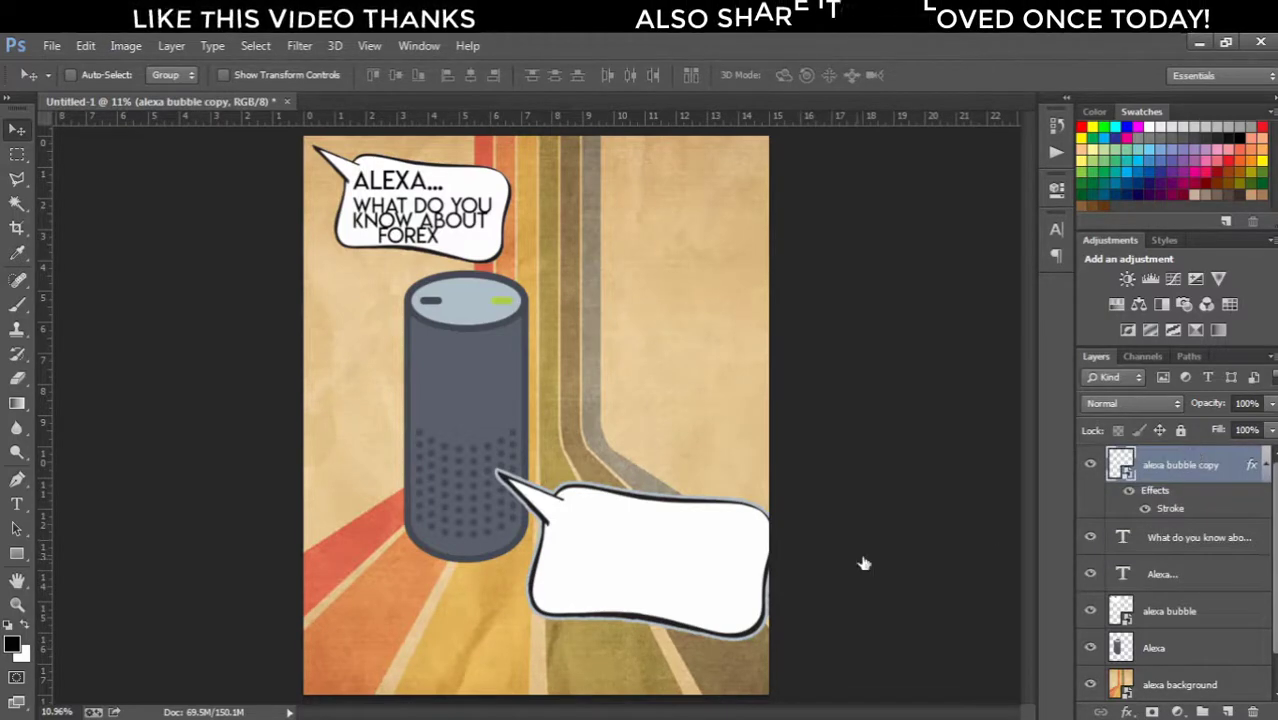
# Add a 36 pt text at the design's lower left reading "THE TREND IS", "YOUR FRIEND", "UNTILL IT", "STOP" on four lines.
pyautogui.click(17, 505)
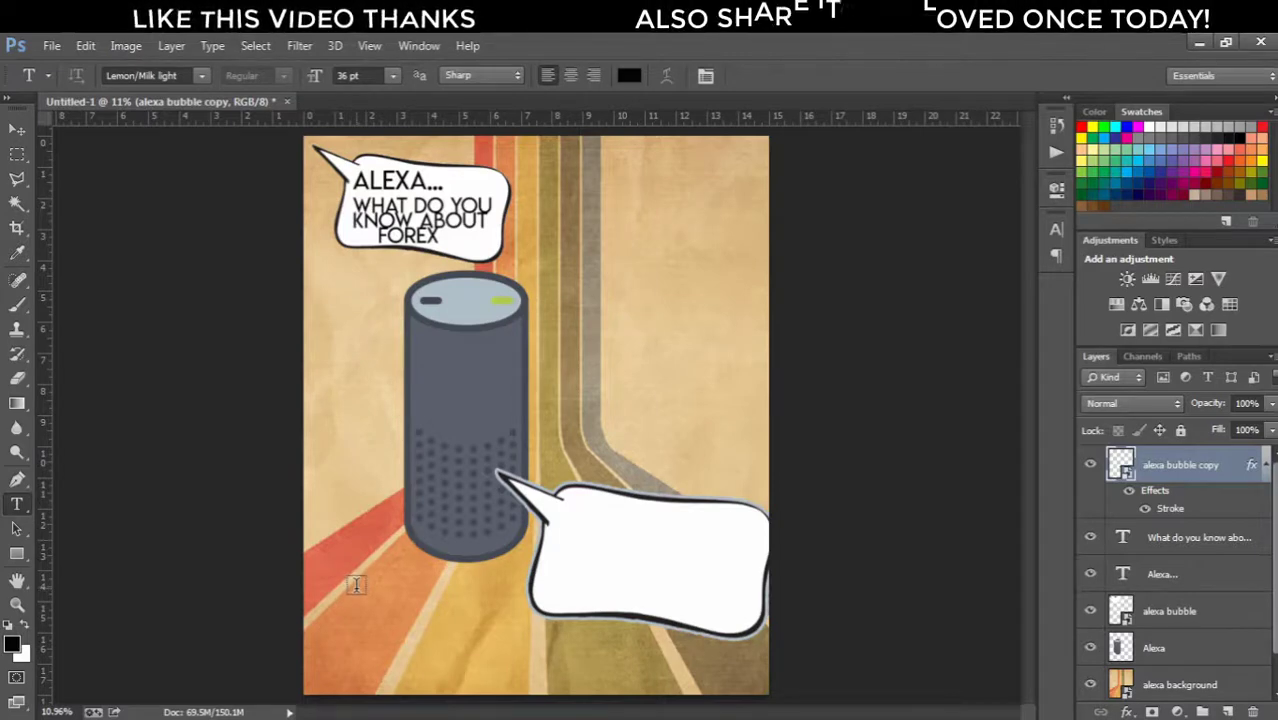
pyautogui.click(356, 585)
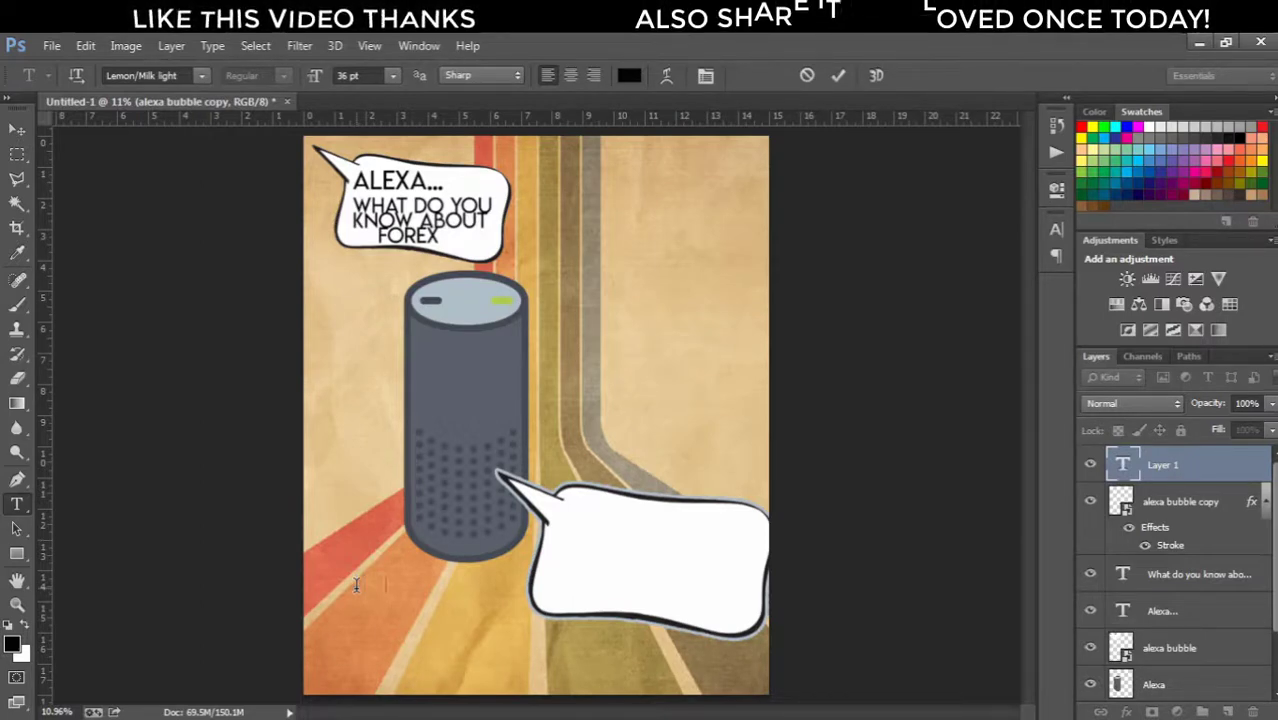
pyautogui.write('THE TREND')
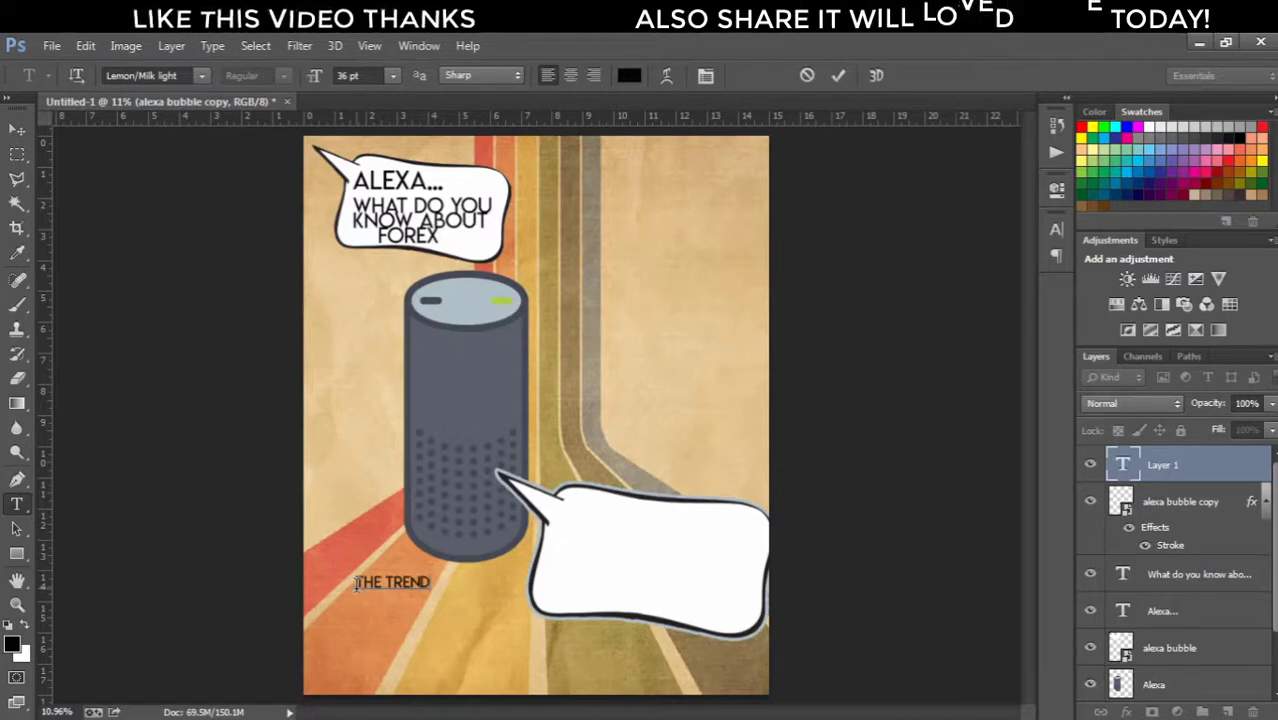
pyautogui.write('IS')
pyautogui.write('YOUR FRIEND')
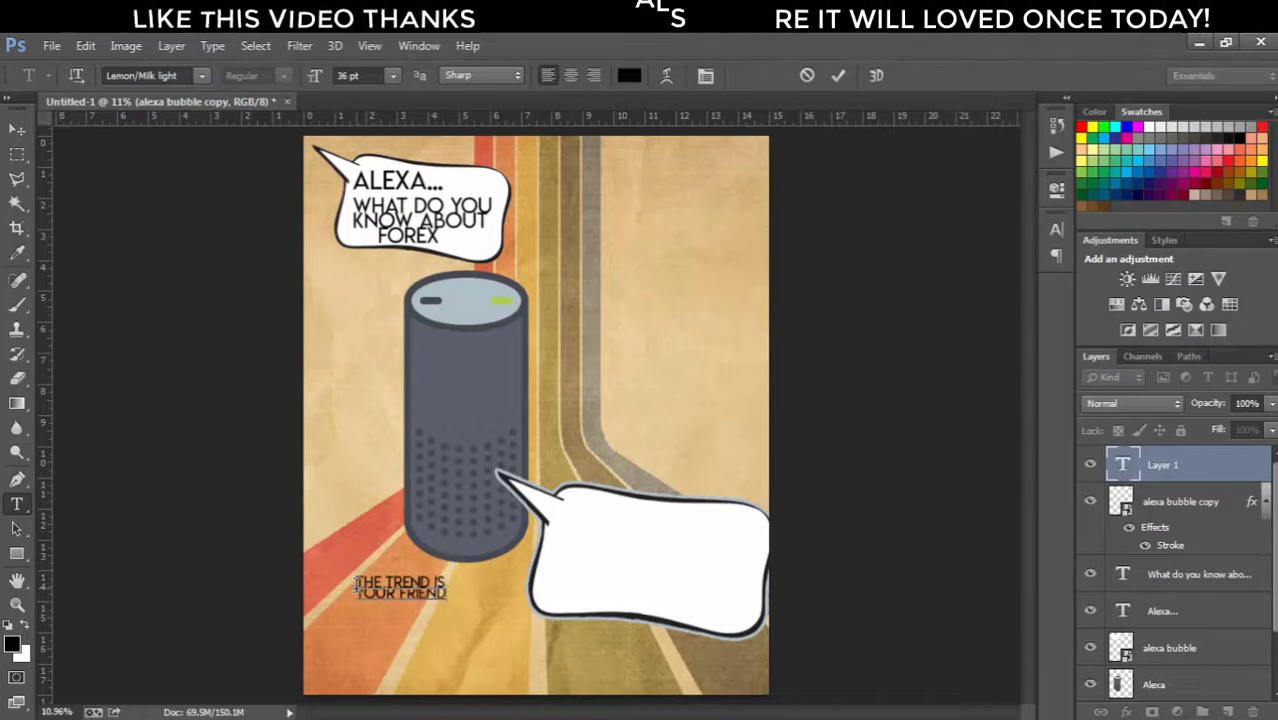
pyautogui.press('Return')
pyautogui.write('UNTILL')
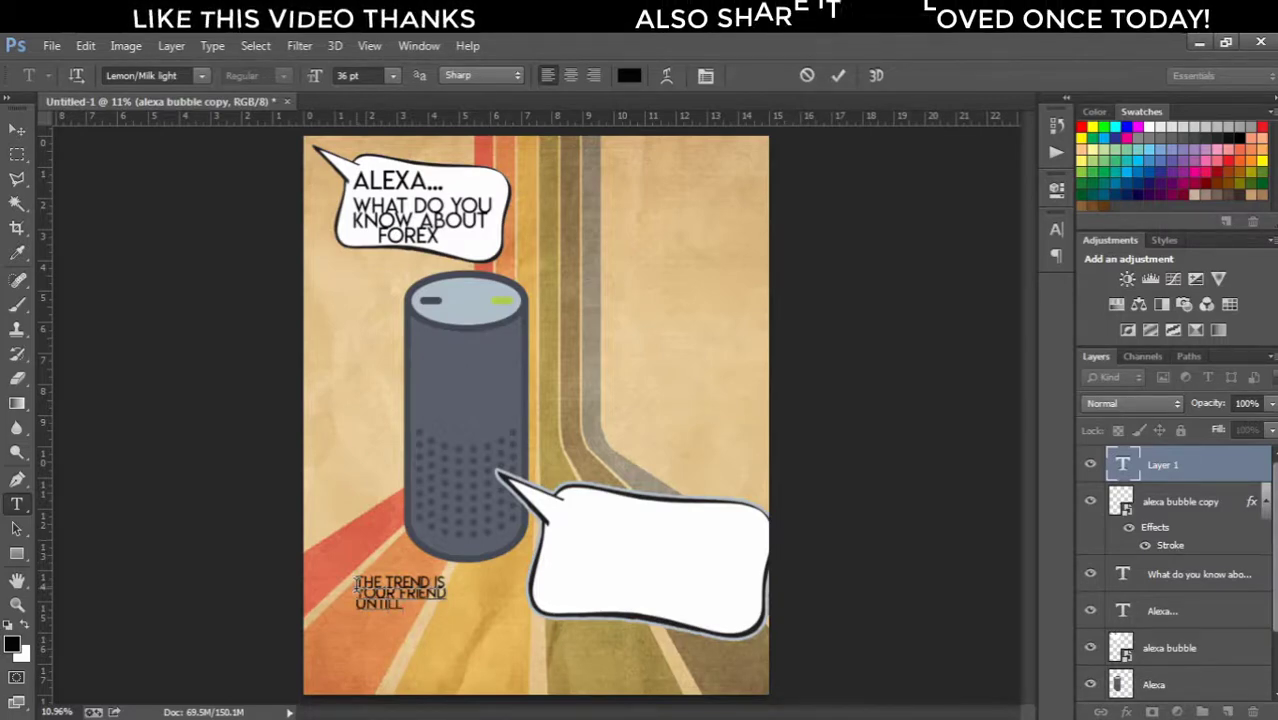
pyautogui.write(' I')
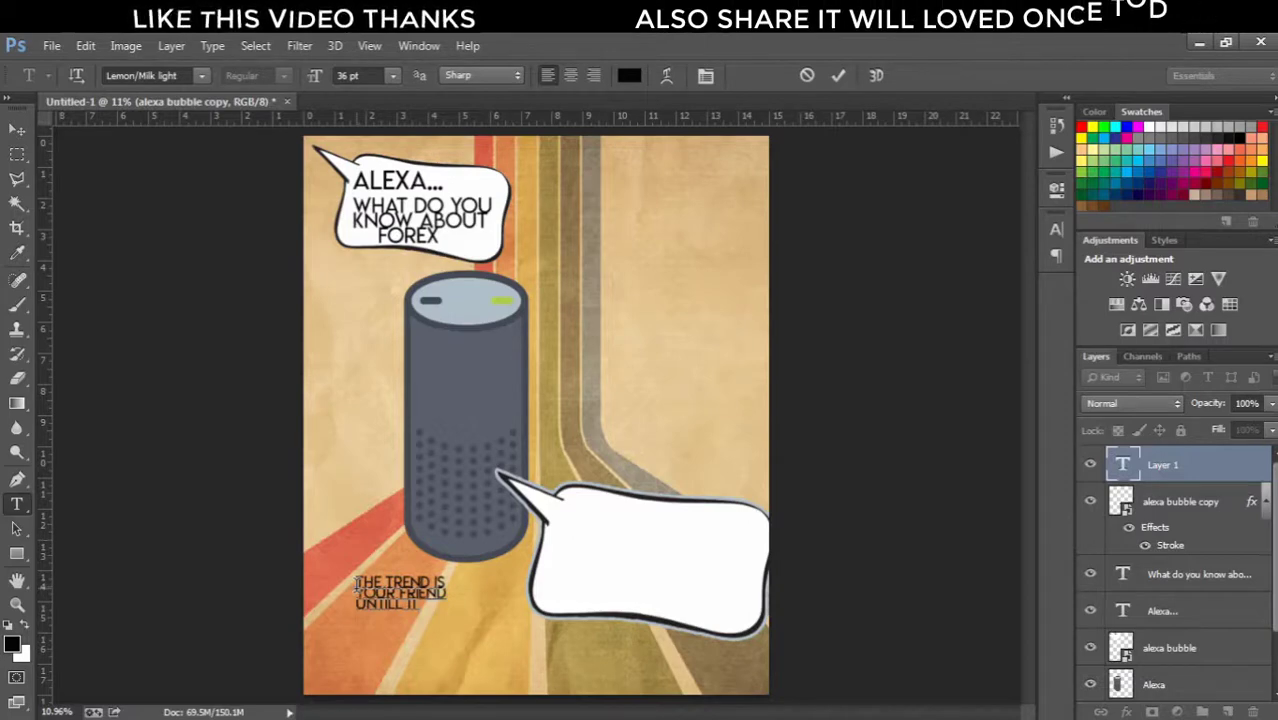
pyautogui.write('T')
pyautogui.press('Return')
pyautogui.write('ST')
# Center-align all four lines of the reply text and move it into the middle of the lower speech bubble.
pyautogui.hotkey('ctrl', 'a')
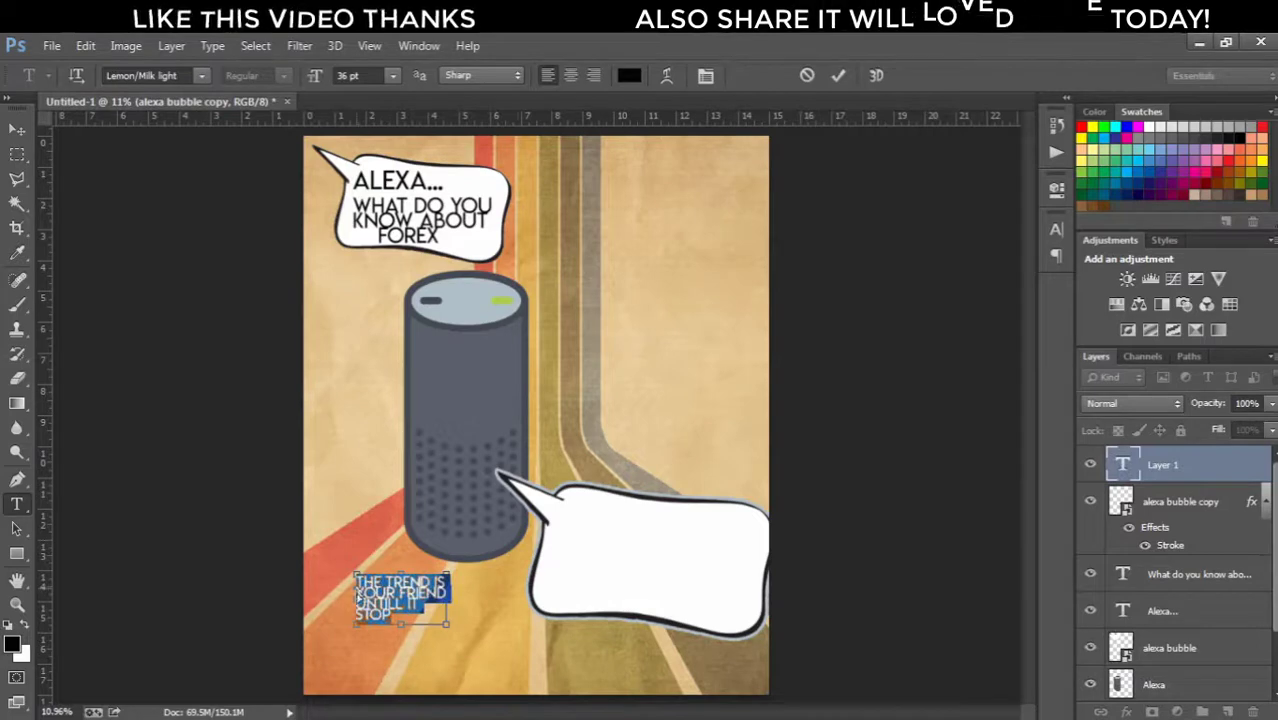
pyautogui.click(572, 76)
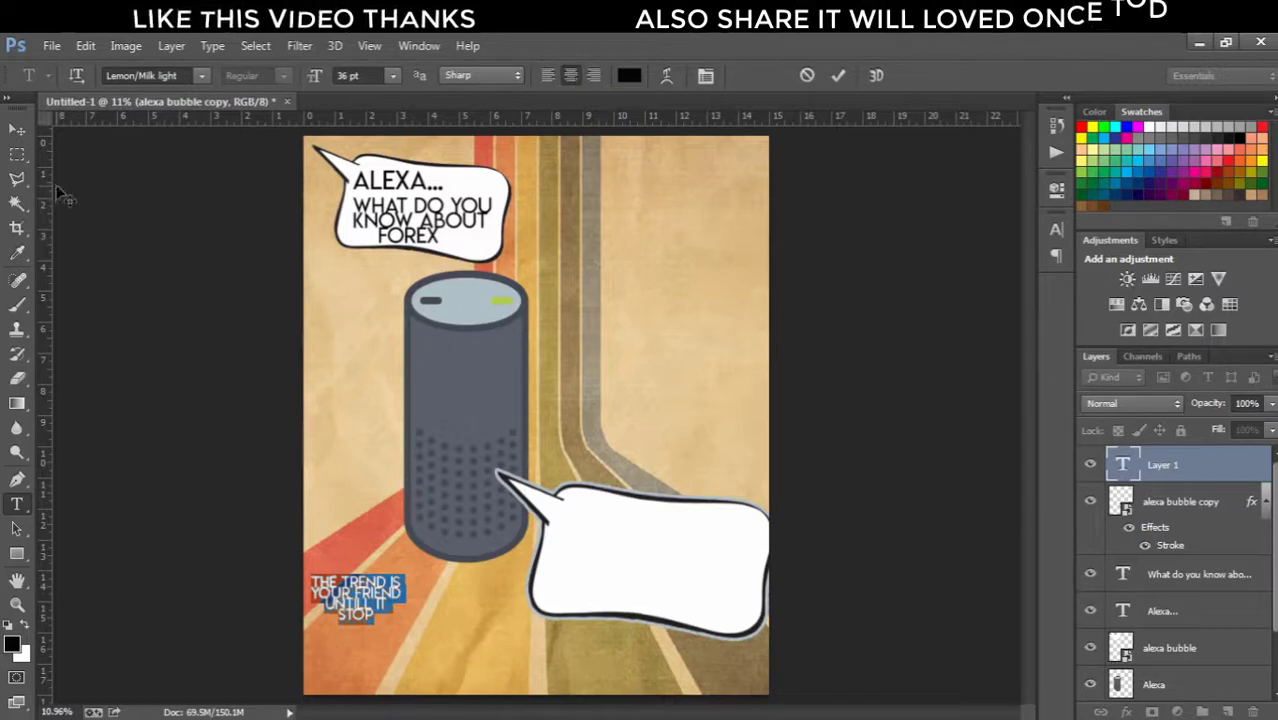
pyautogui.click(16, 131)
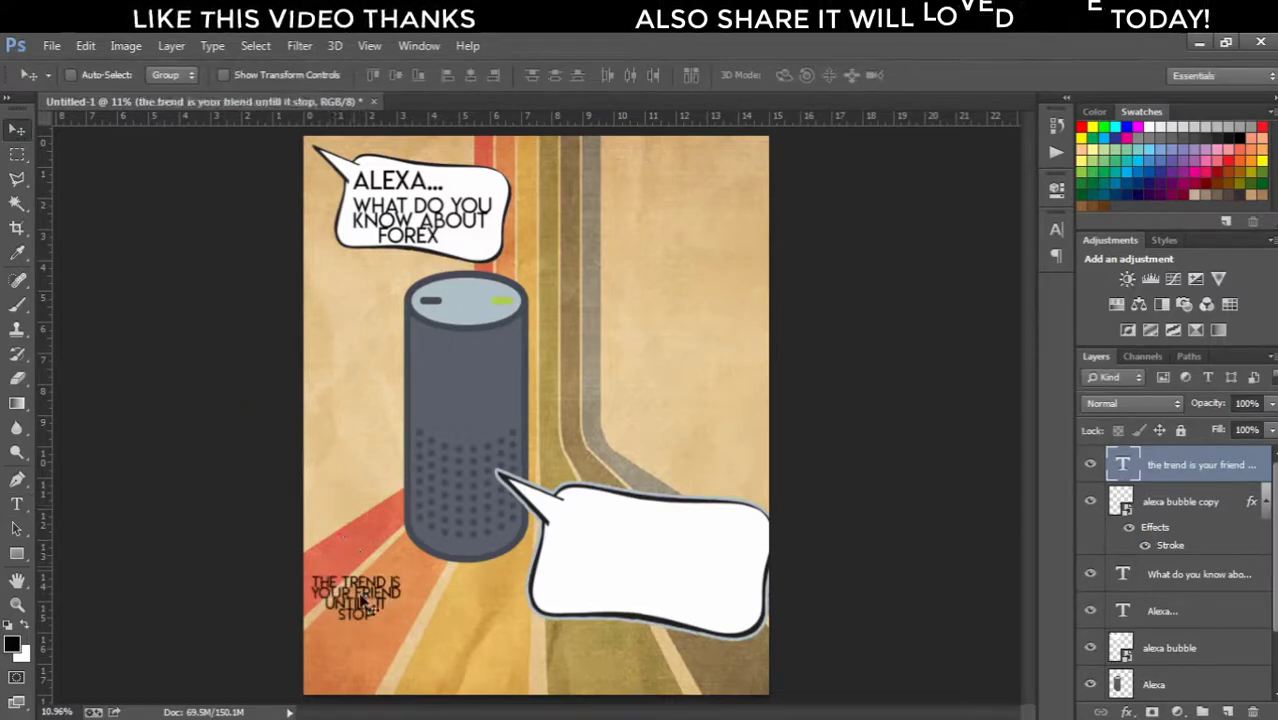
pyautogui.moveTo(485, 571); pyautogui.dragTo(648, 563)
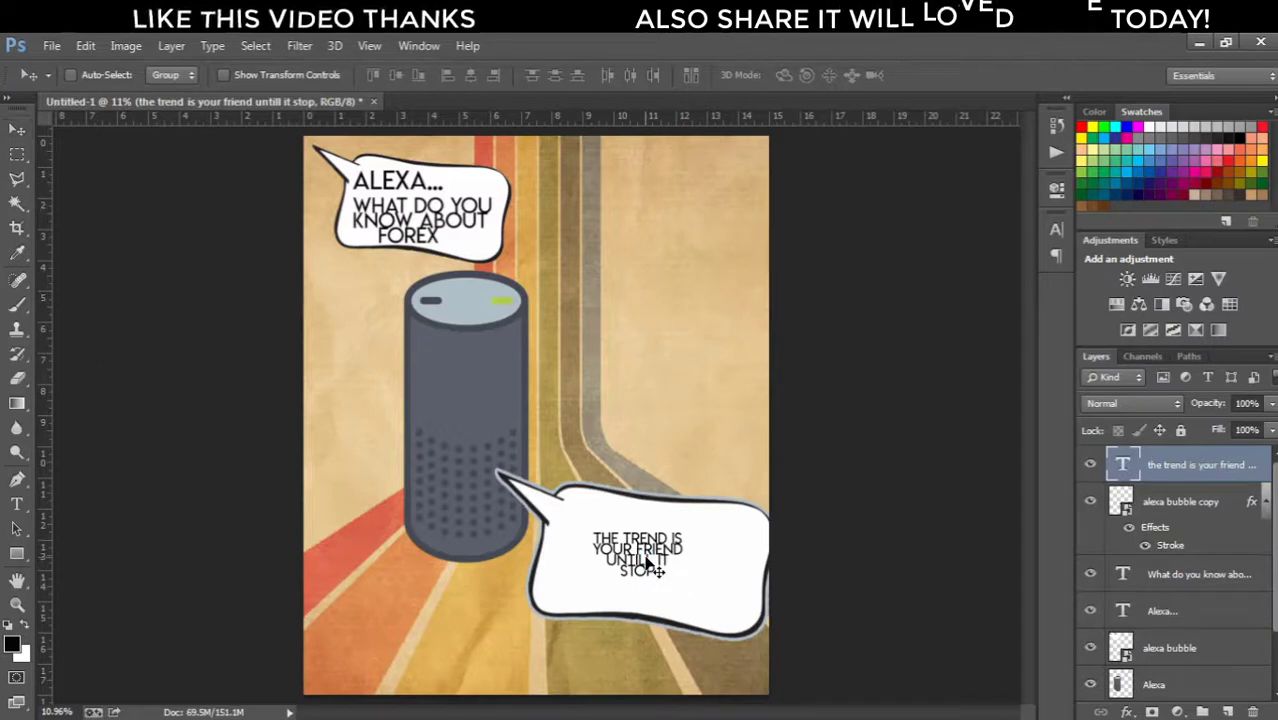
# Scale the reply text to about 204% and shift it about 0.49 in right and 0.3 in down within the lower bubble.
pyautogui.hotkey('ctrl', 't')
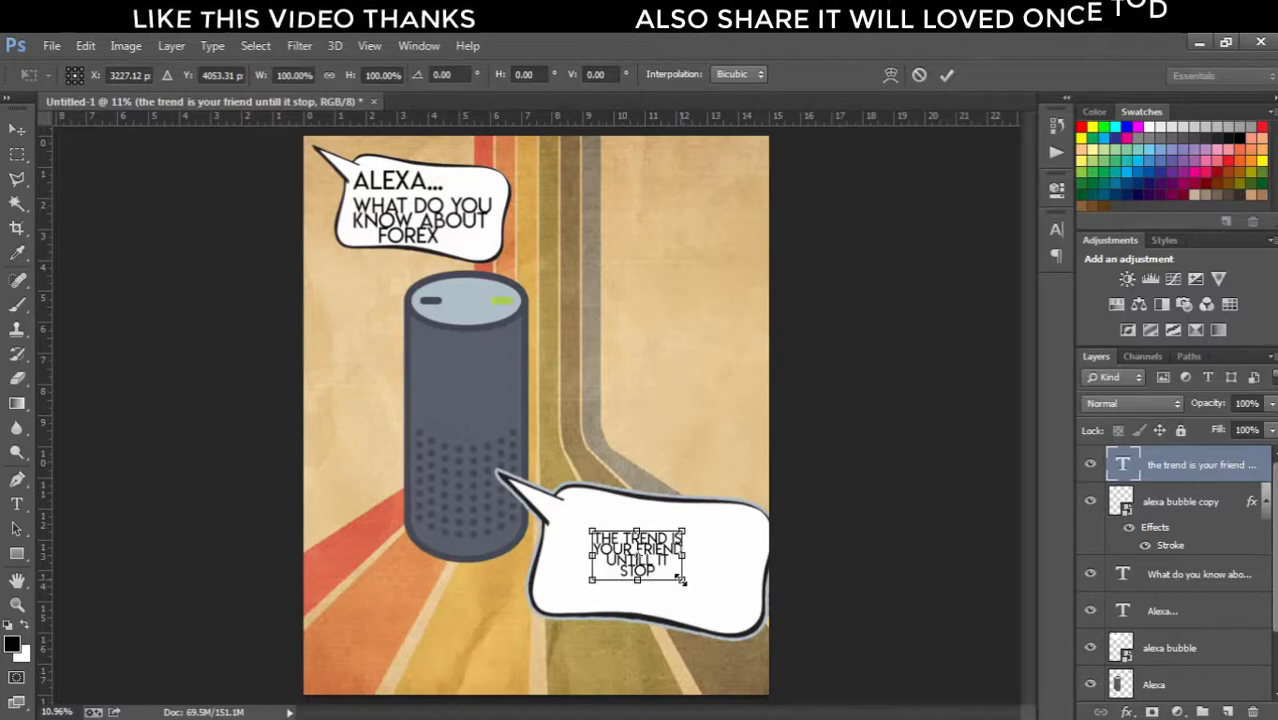
pyautogui.moveTo(681, 580); pyautogui.dragTo(727, 607)
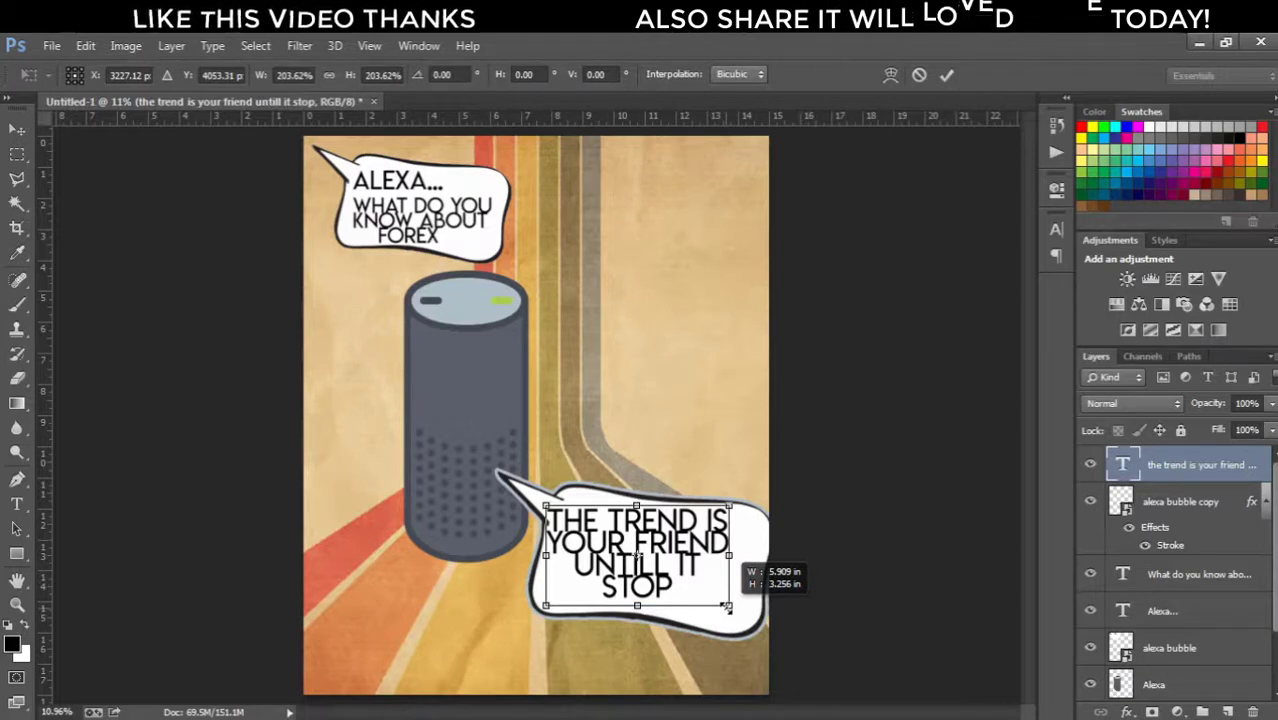
pyautogui.press('Return')
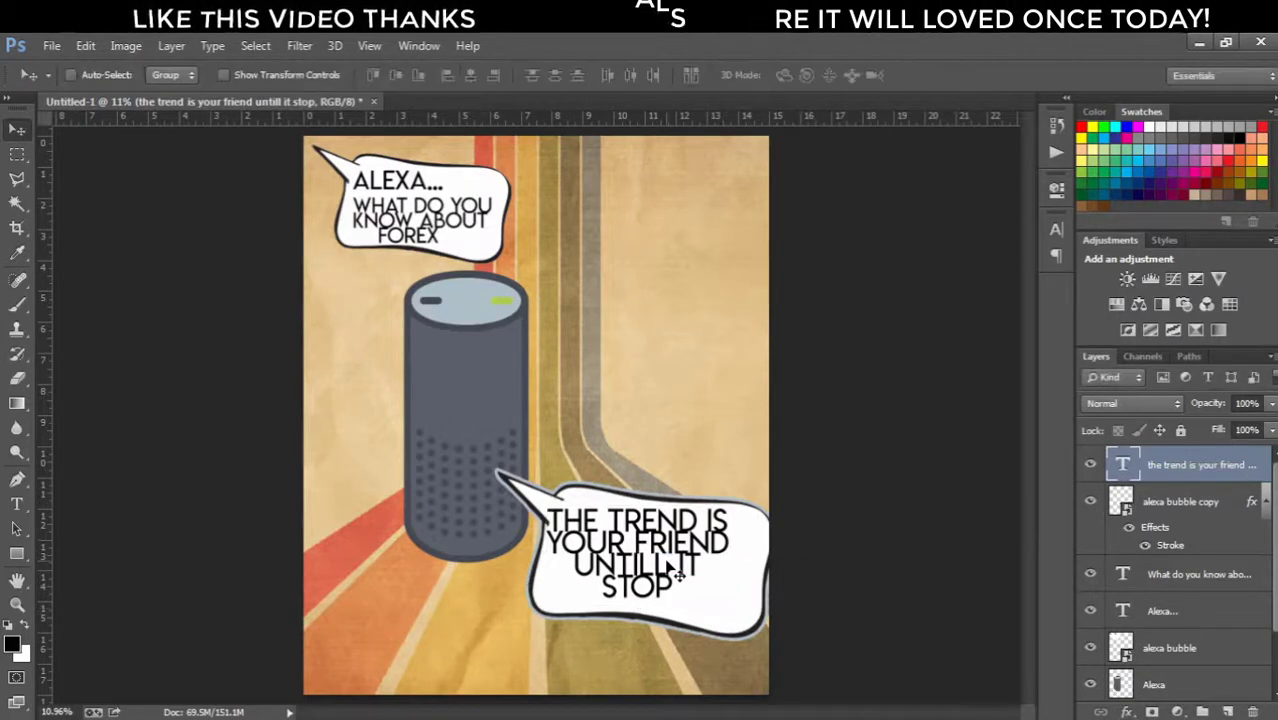
pyautogui.moveTo(670, 563)
pyautogui.mouseDown()
pyautogui.moveTo(688, 576)
pyautogui.moveTo(670, 559)
pyautogui.mouseUp()
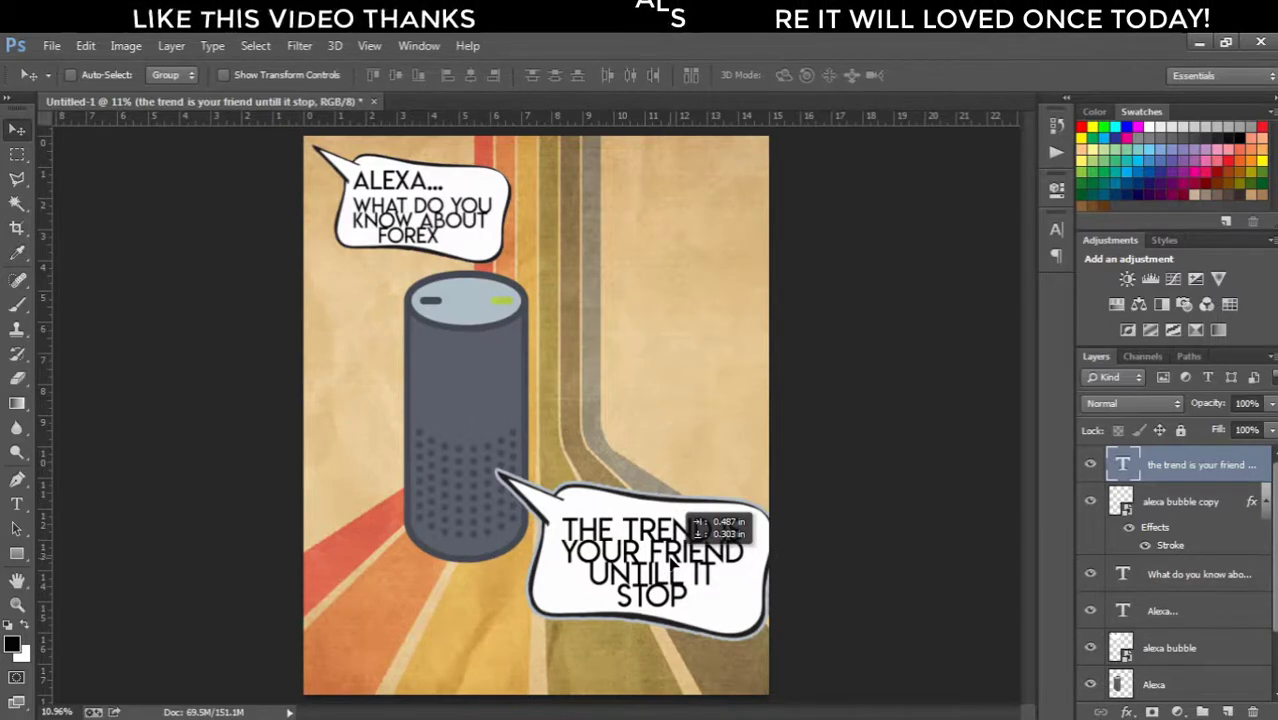
pyautogui.moveTo(669, 560); pyautogui.dragTo(669, 560)
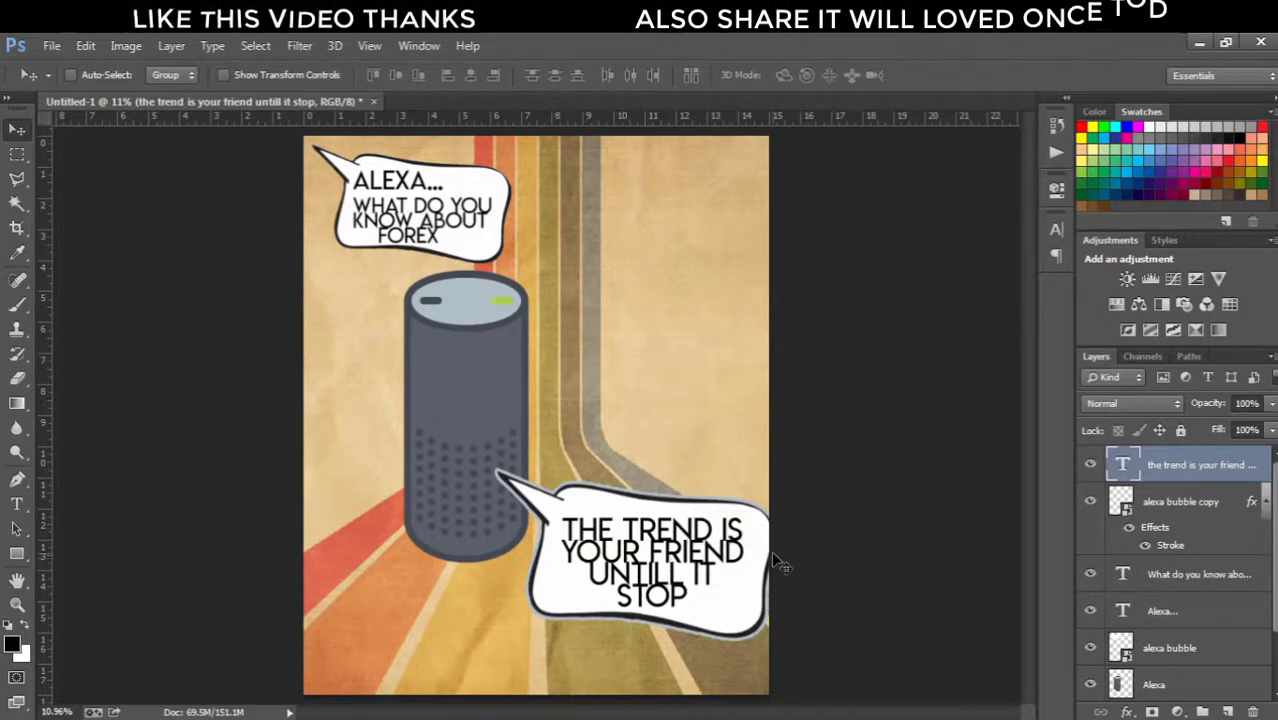
# Try a Color Overlay on the reply text using the green #b0cb49 sampled from the speaker's indicator light.
pyautogui.doubleClick(1266, 468)
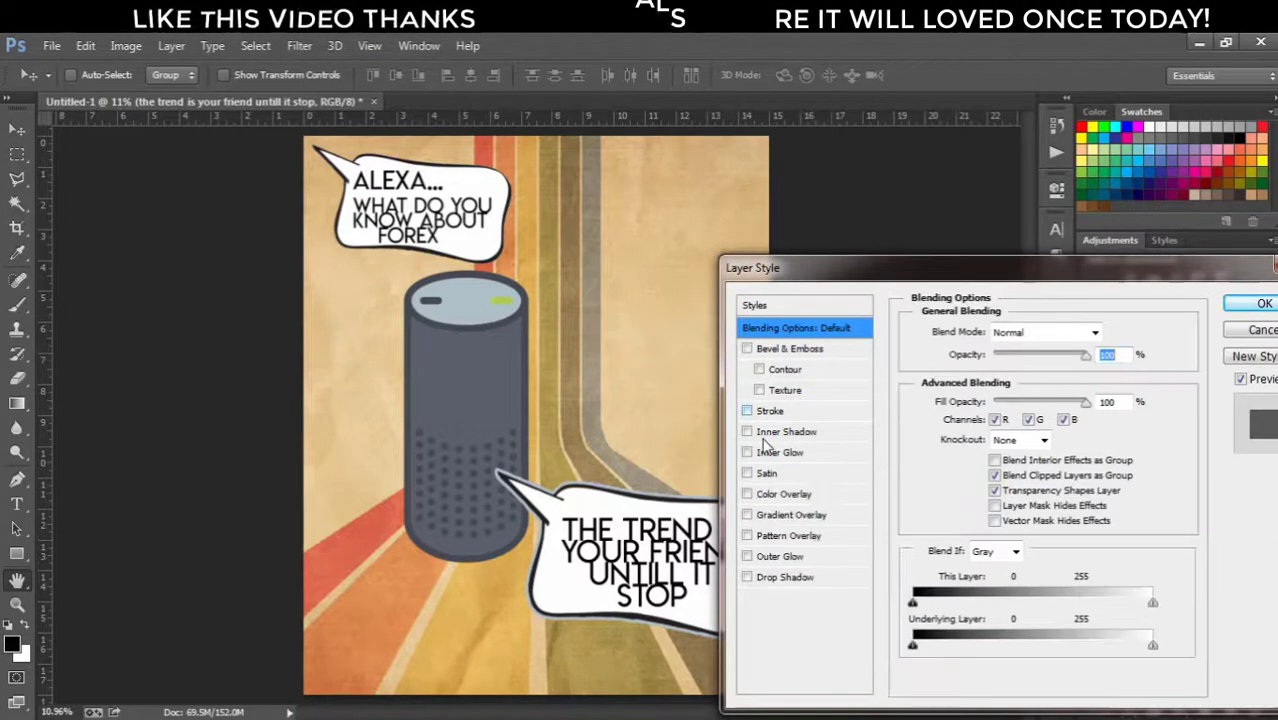
pyautogui.click(780, 494)
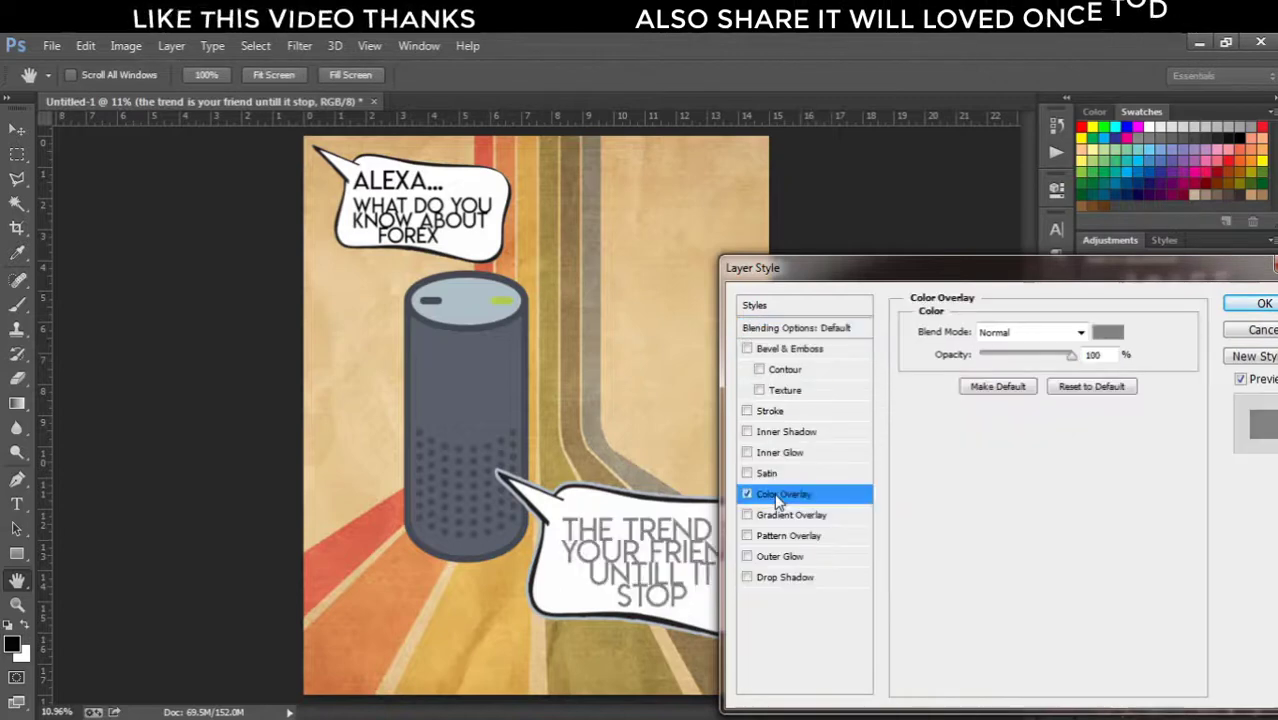
pyautogui.click(1107, 333)
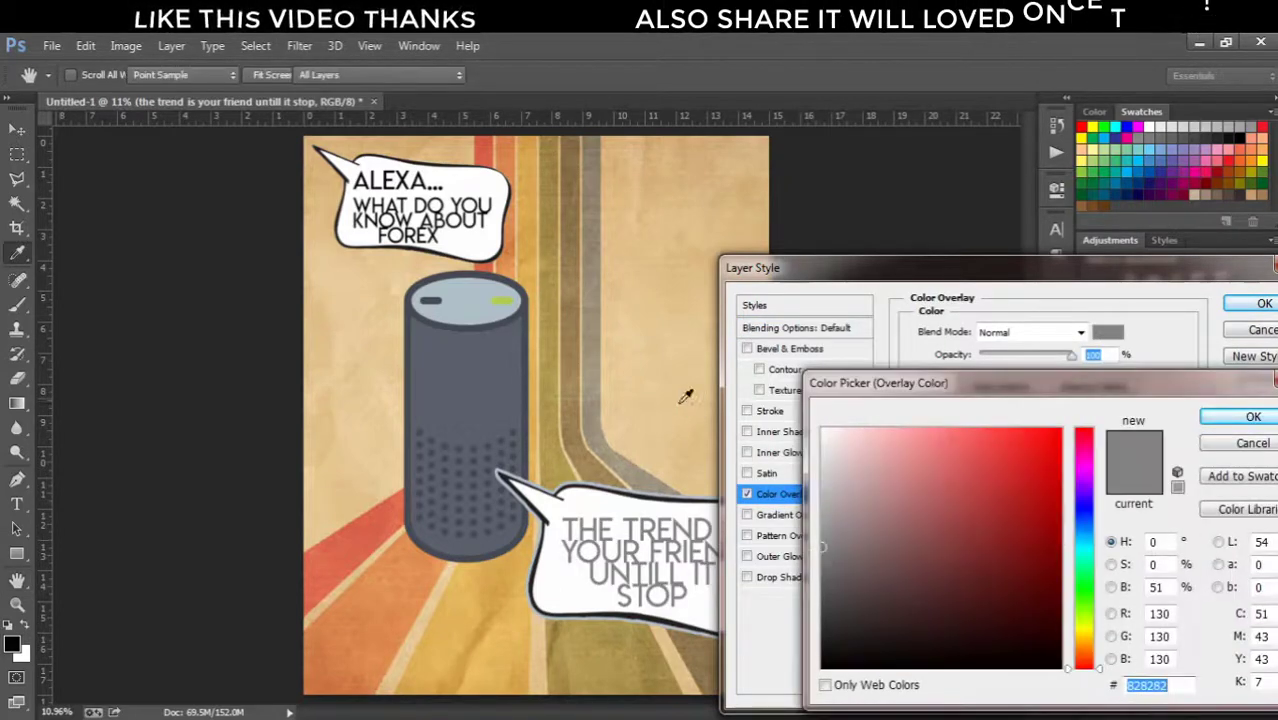
pyautogui.click(502, 301)
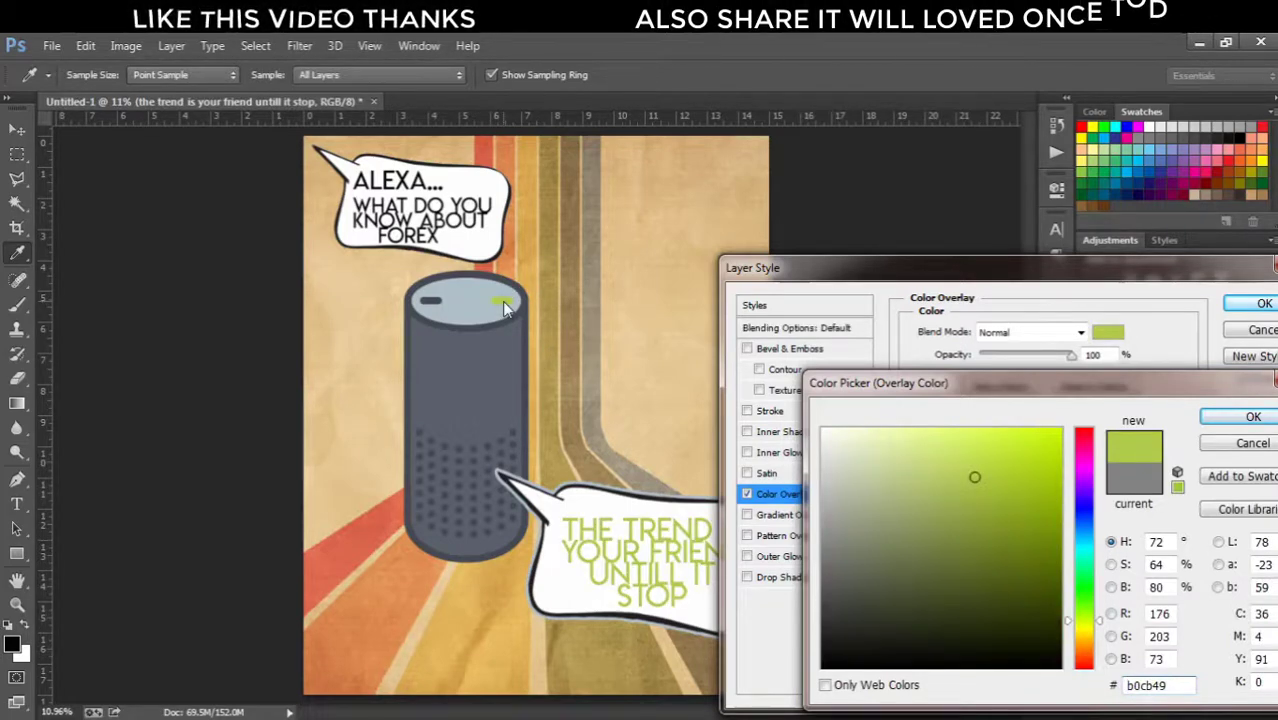
pyautogui.click(1241, 419)
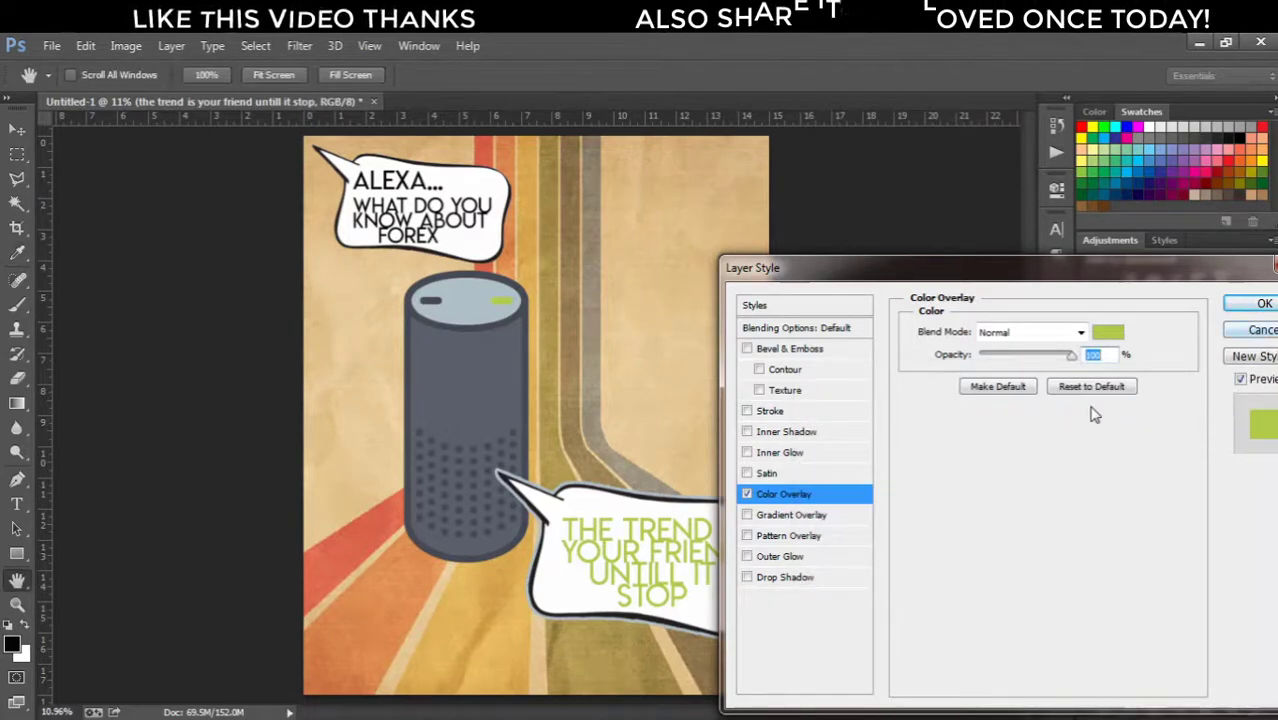
# Try a 4 px black outside stroke on the reply text, and remove both the stroke and the green Color Overlay.
pyautogui.click(778, 413)
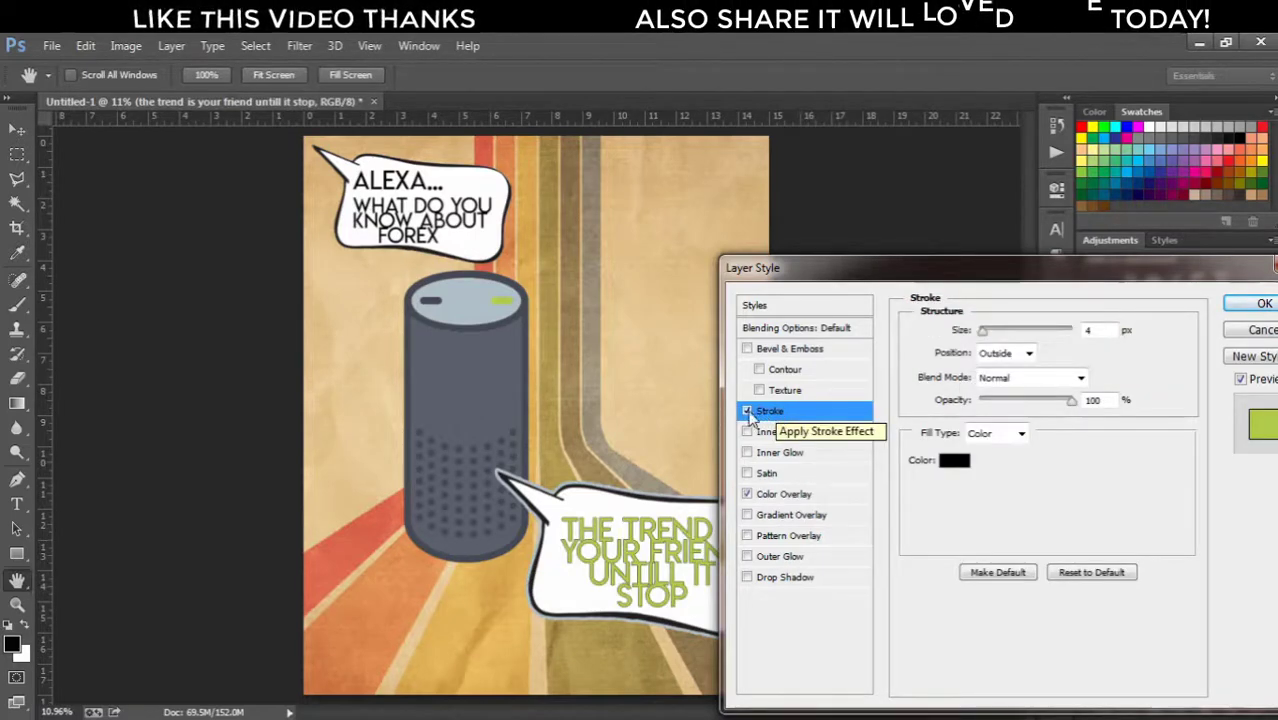
pyautogui.click(747, 412)
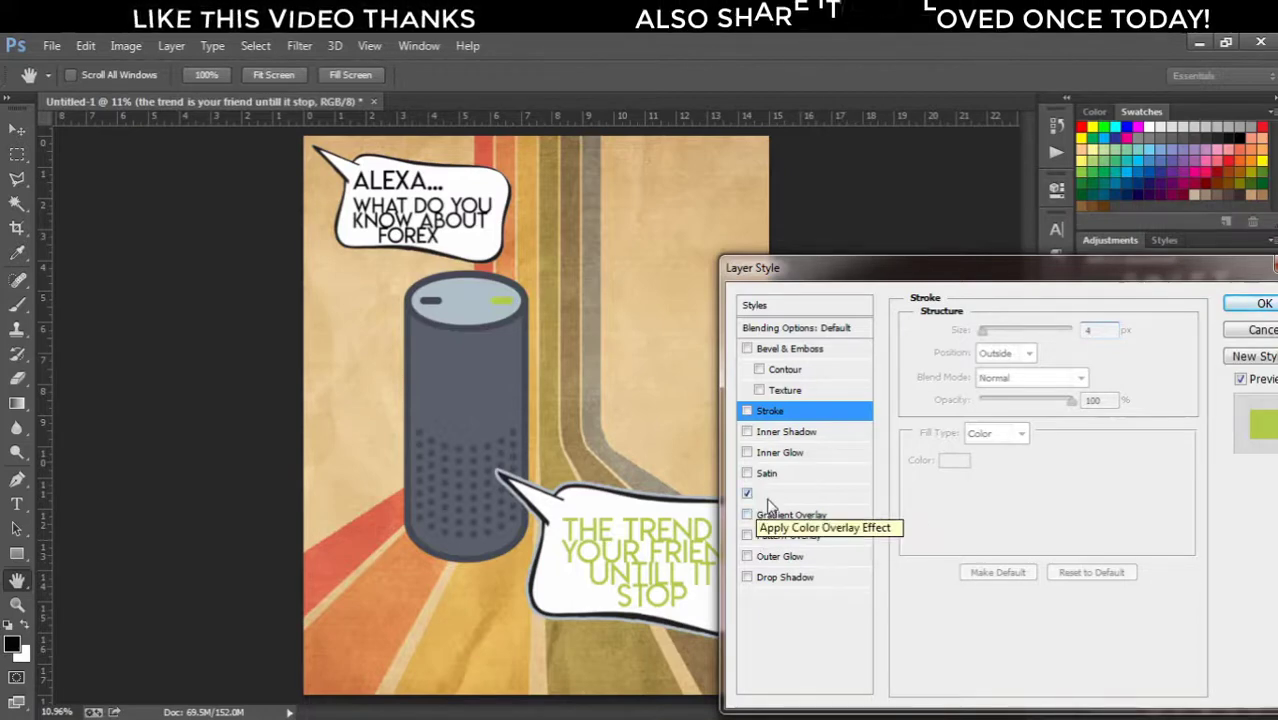
pyautogui.click(747, 494)
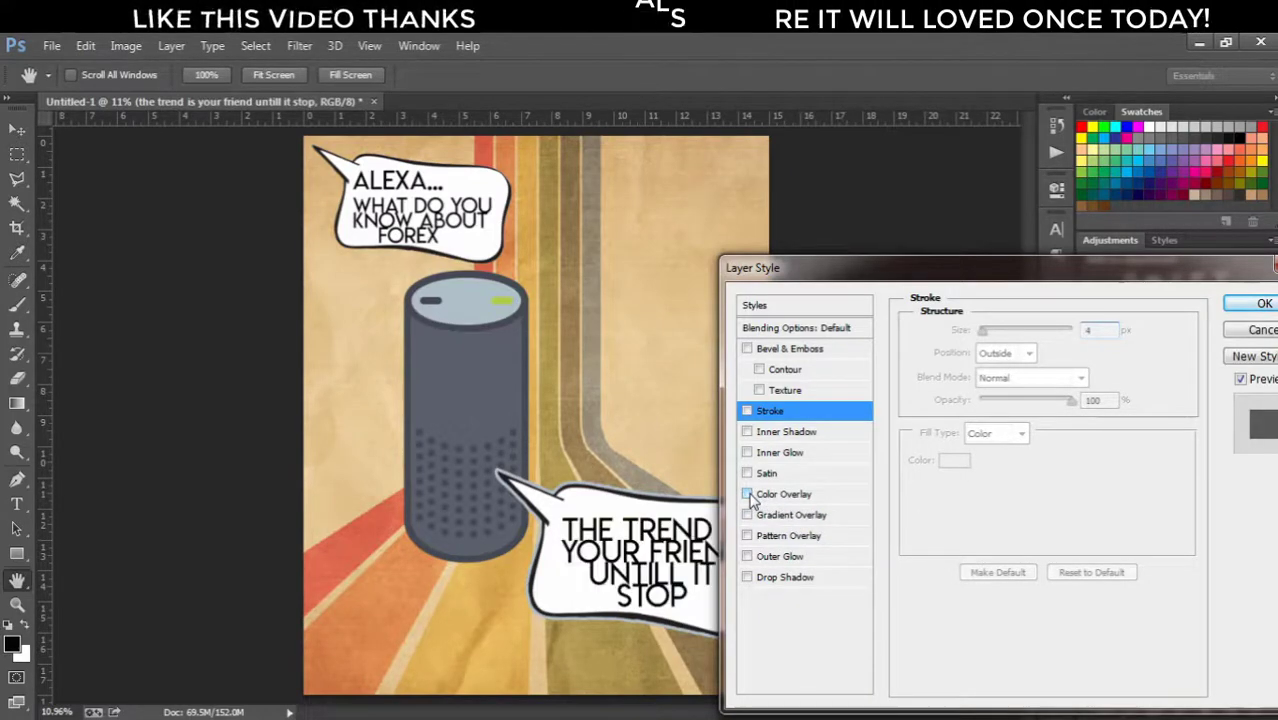
pyautogui.click(1240, 306)
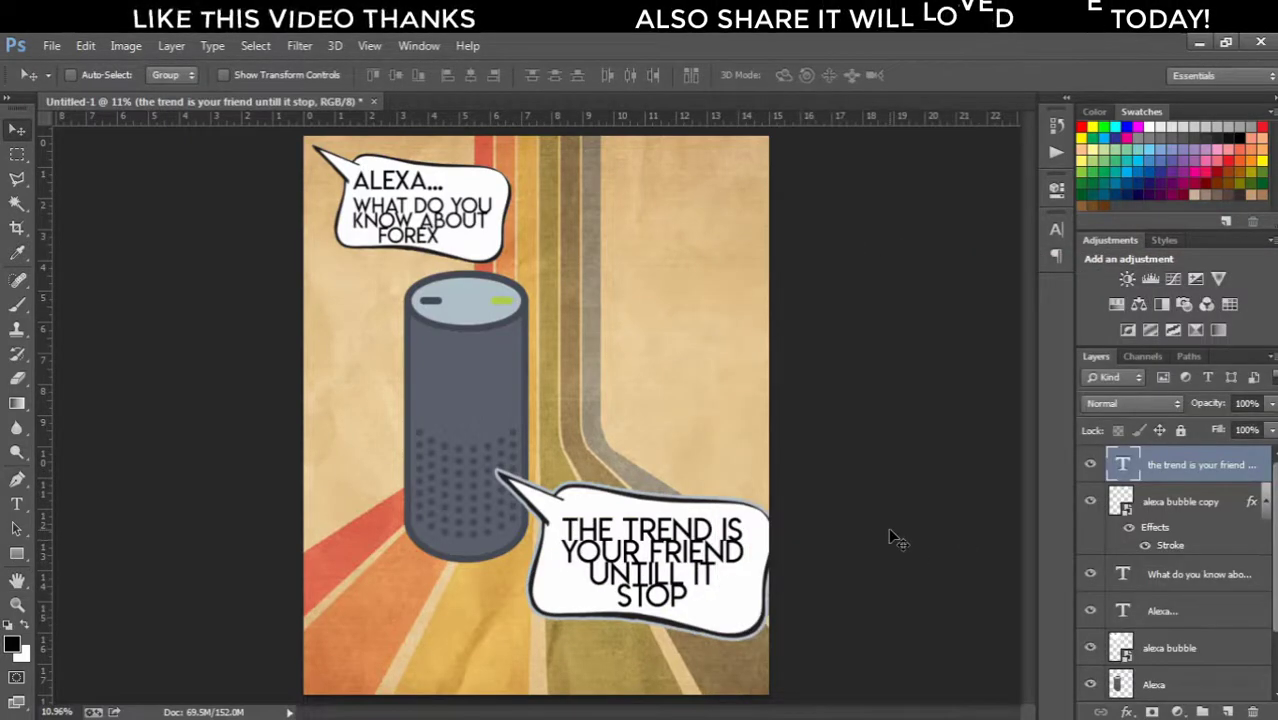
# Nudge the reply text slightly upward within the lower speech bubble.
pyautogui.press('Up')
pyautogui.press('Up')
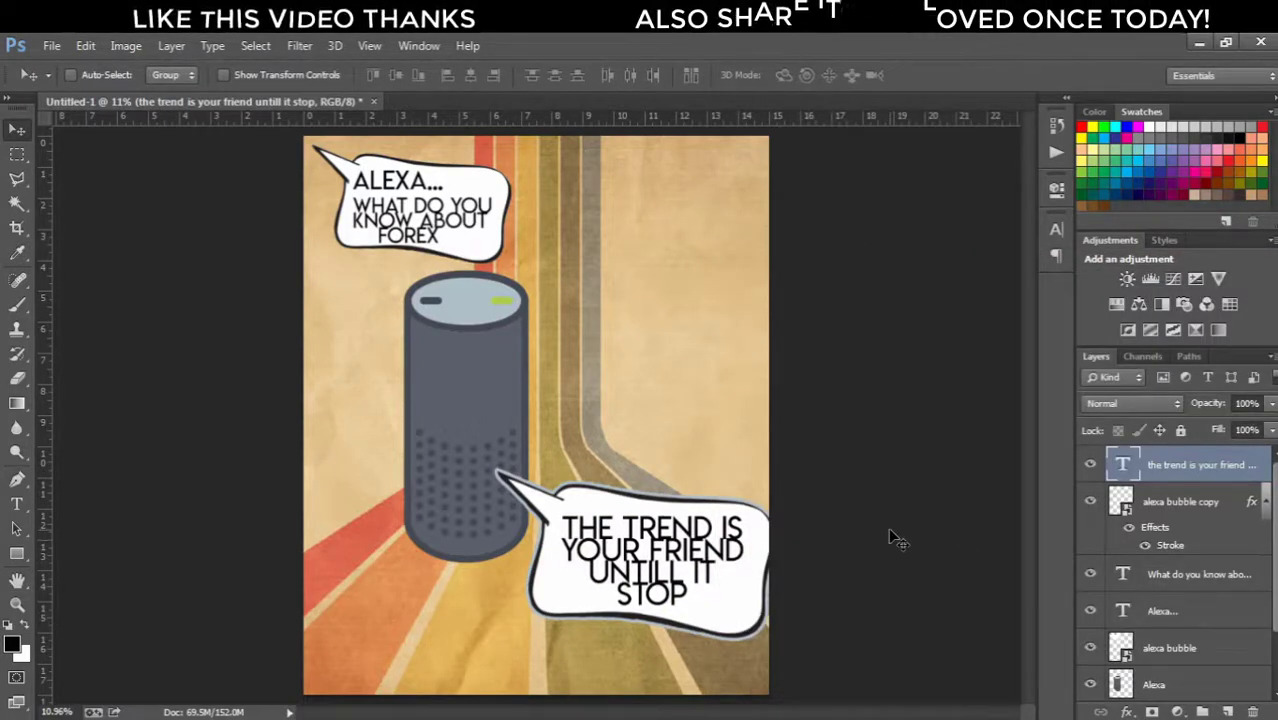
pyautogui.press('Up')
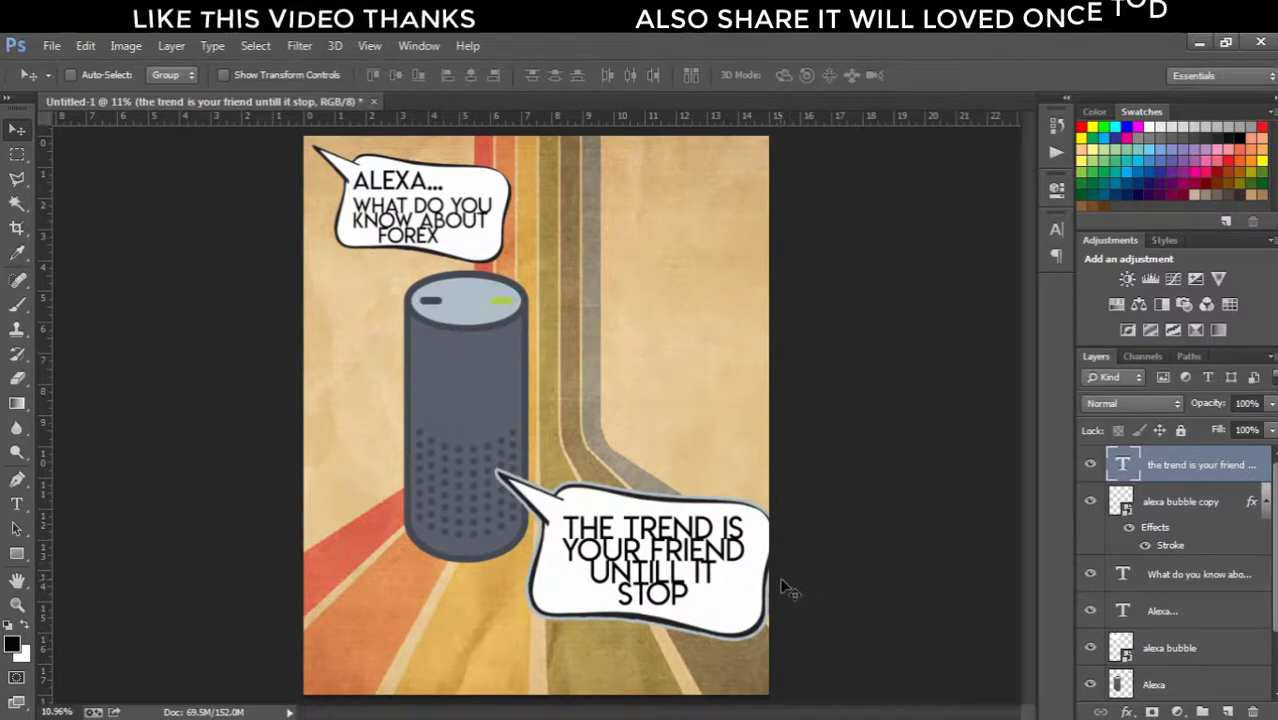
# Save the layered design as a Photoshop PSD file named "Alexa Tshirt" in the Pictures library.
pyautogui.click(46, 47)
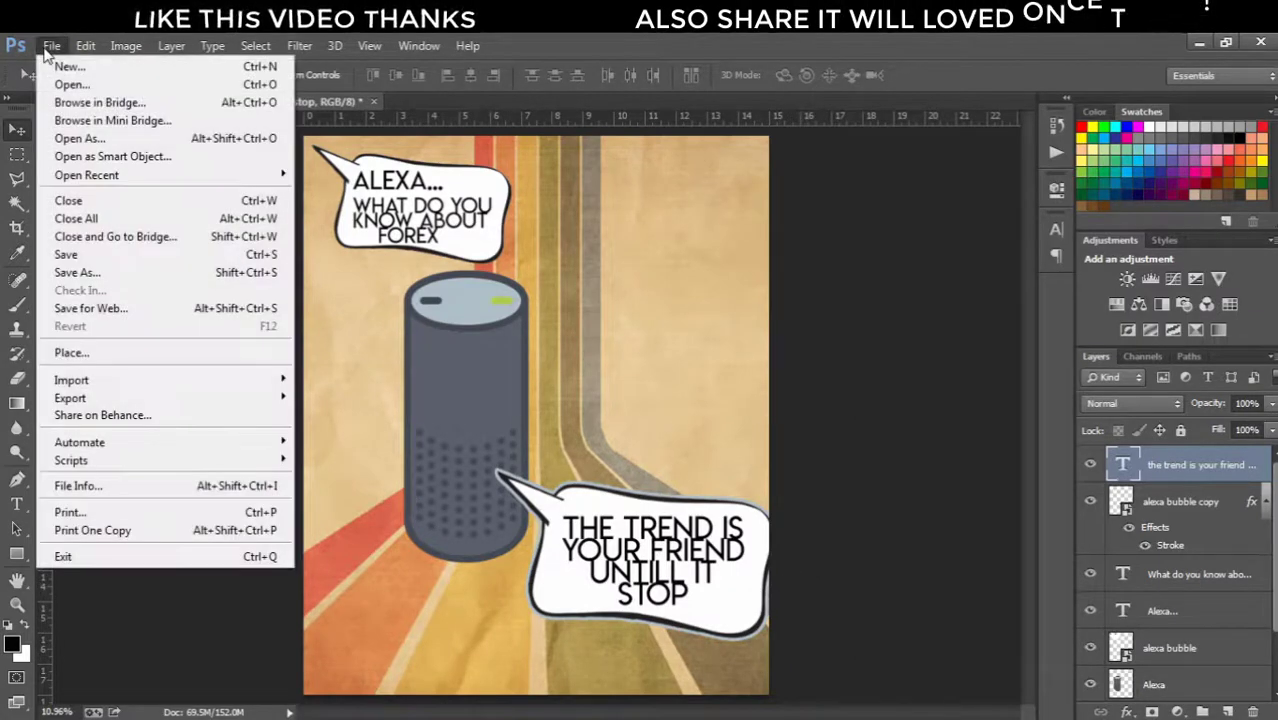
pyautogui.click(98, 273)
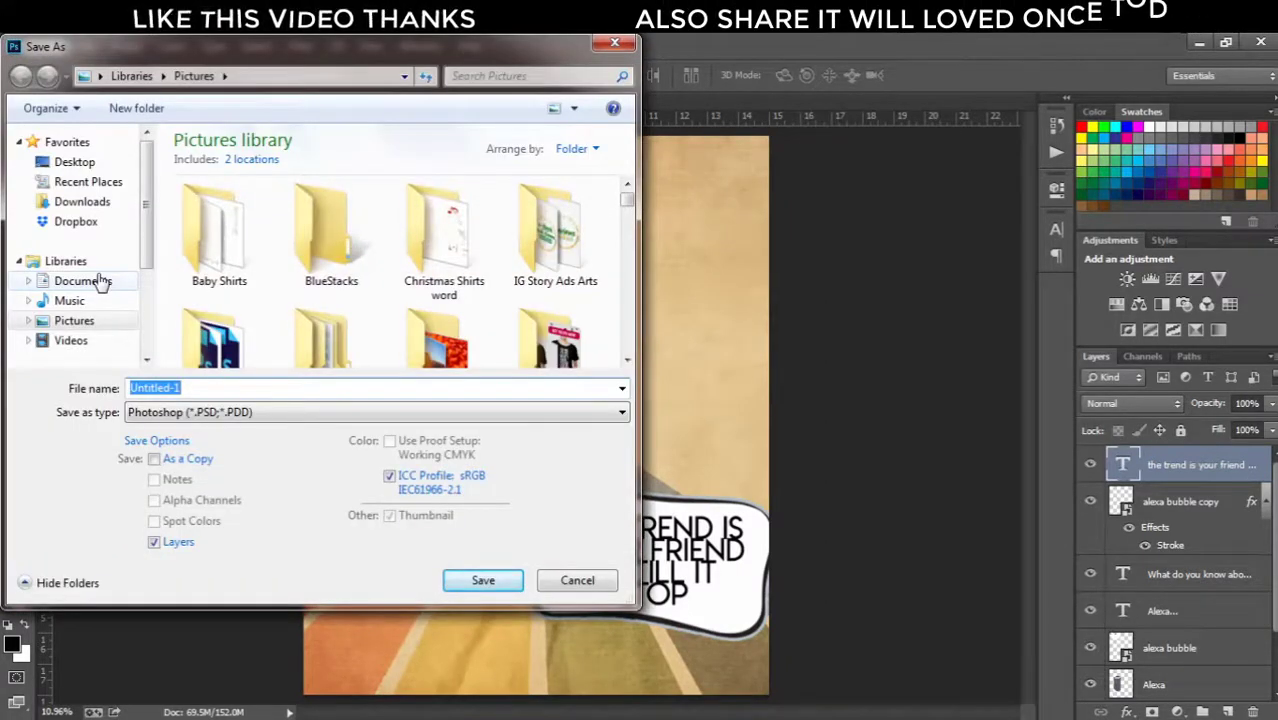
pyautogui.write('Ale')
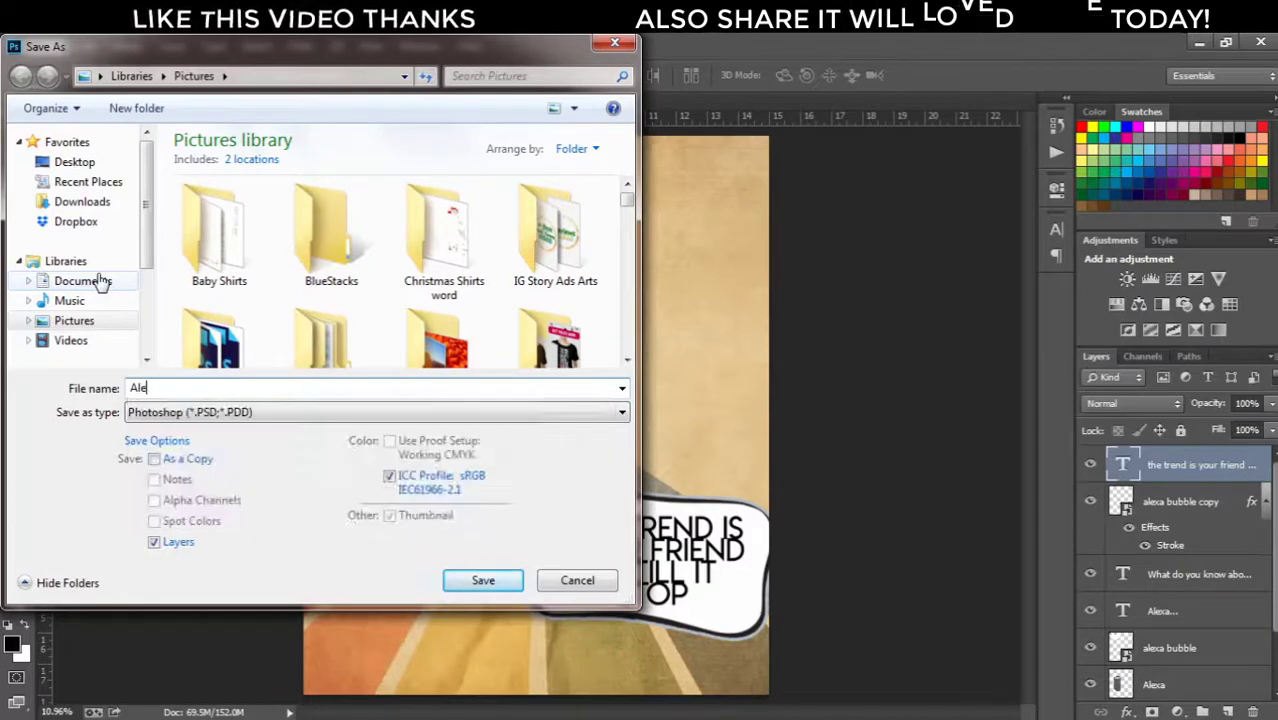
pyautogui.write('xa Tshirt')
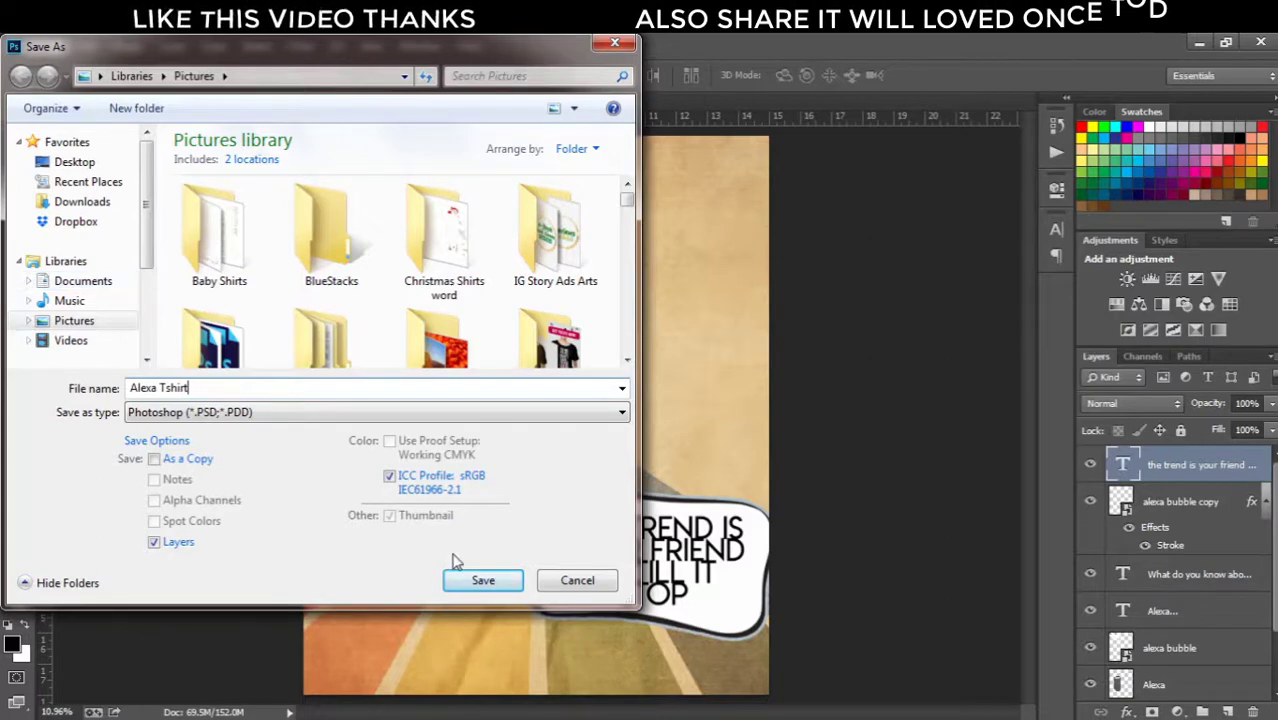
pyautogui.click(483, 583)
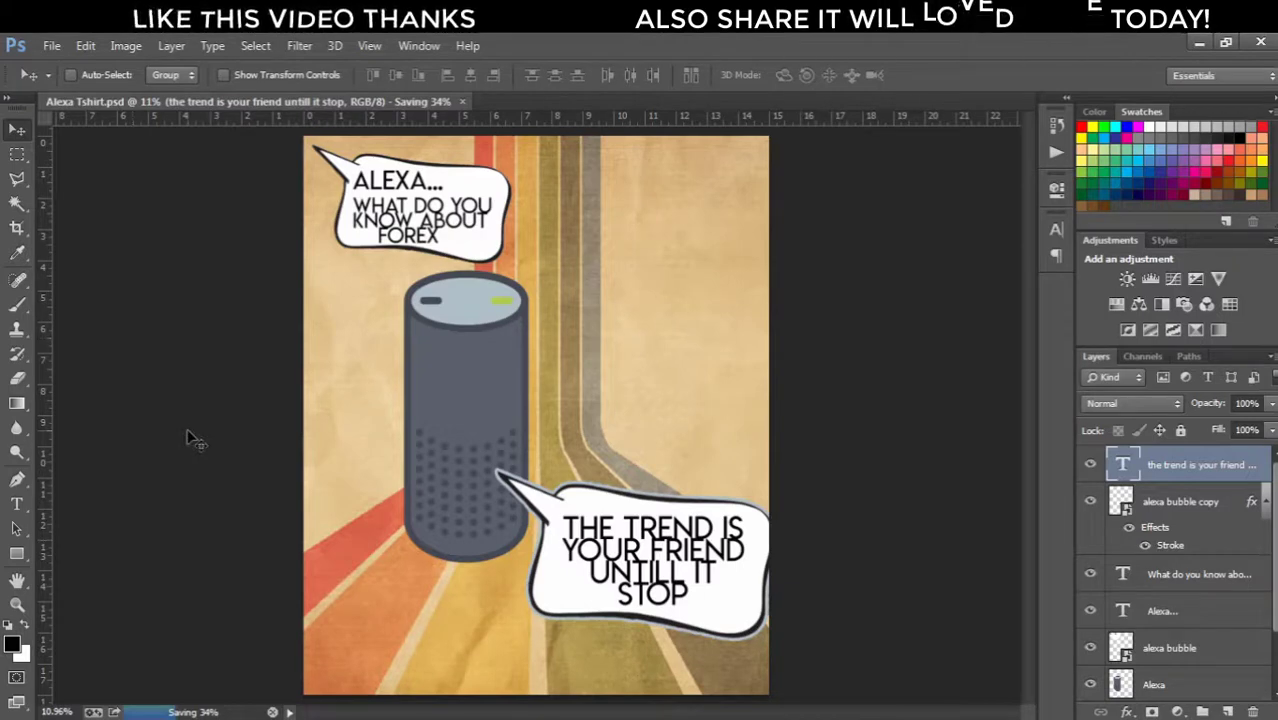
# Save a JPEG copy of the design as "Alexa Tshirt" in Pictures, at Maximum quality 12 with Baseline Optimized format.
pyautogui.click(49, 45)
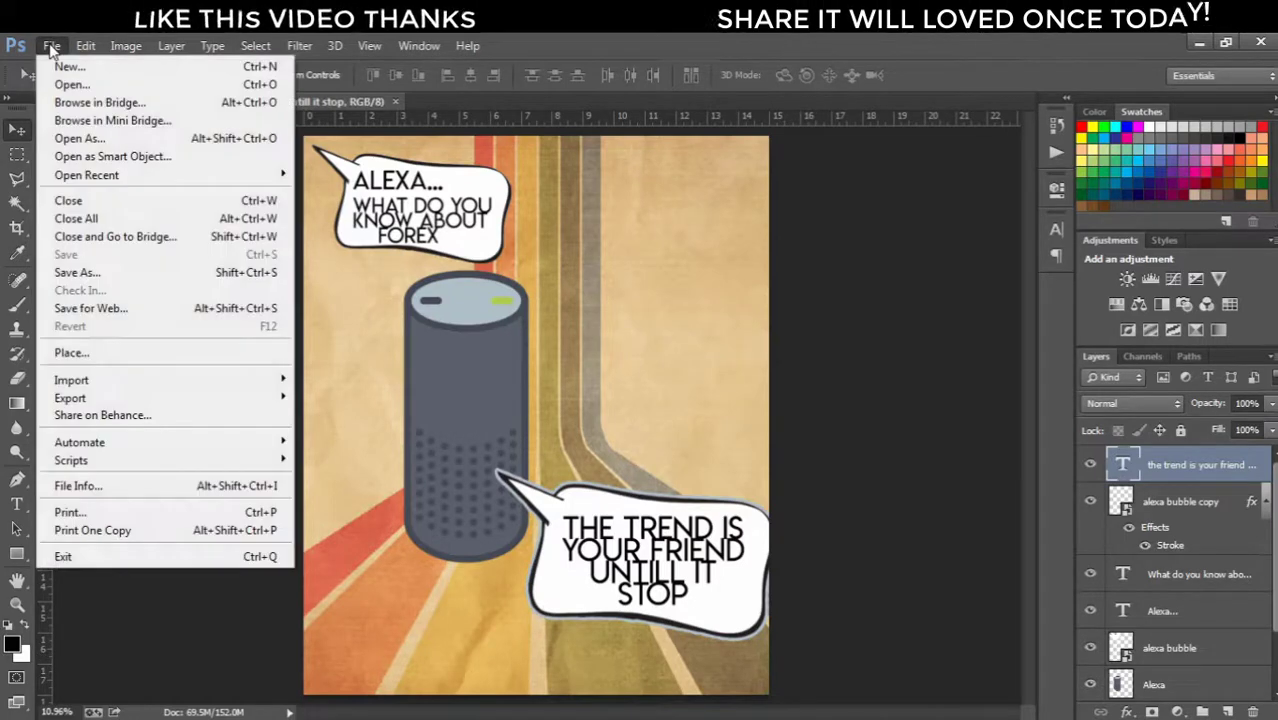
pyautogui.click(98, 276)
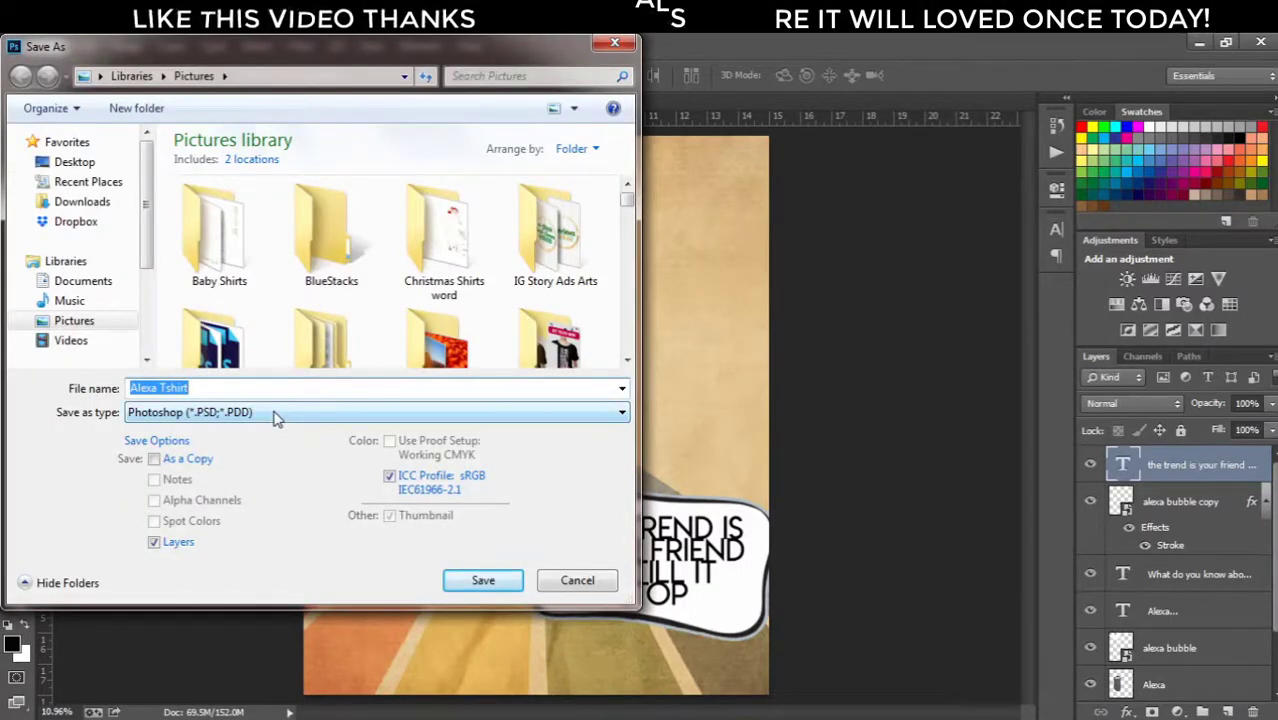
pyautogui.click(277, 413)
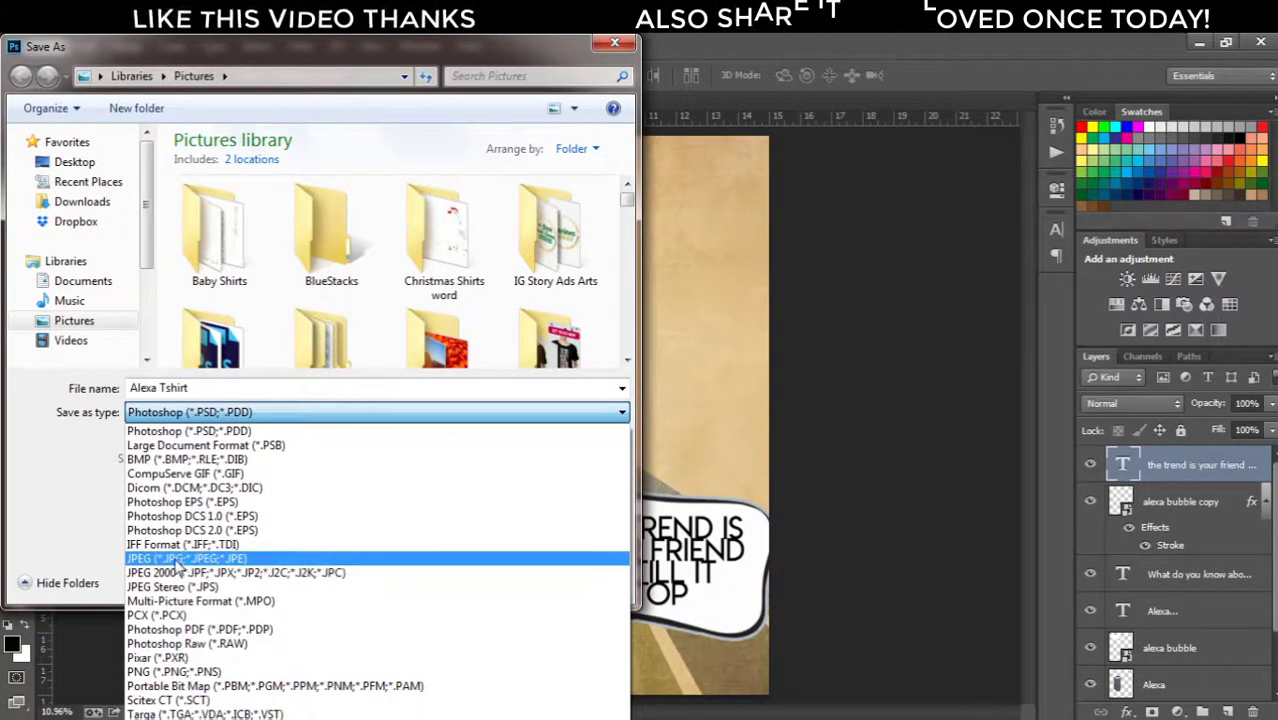
pyautogui.click(178, 563)
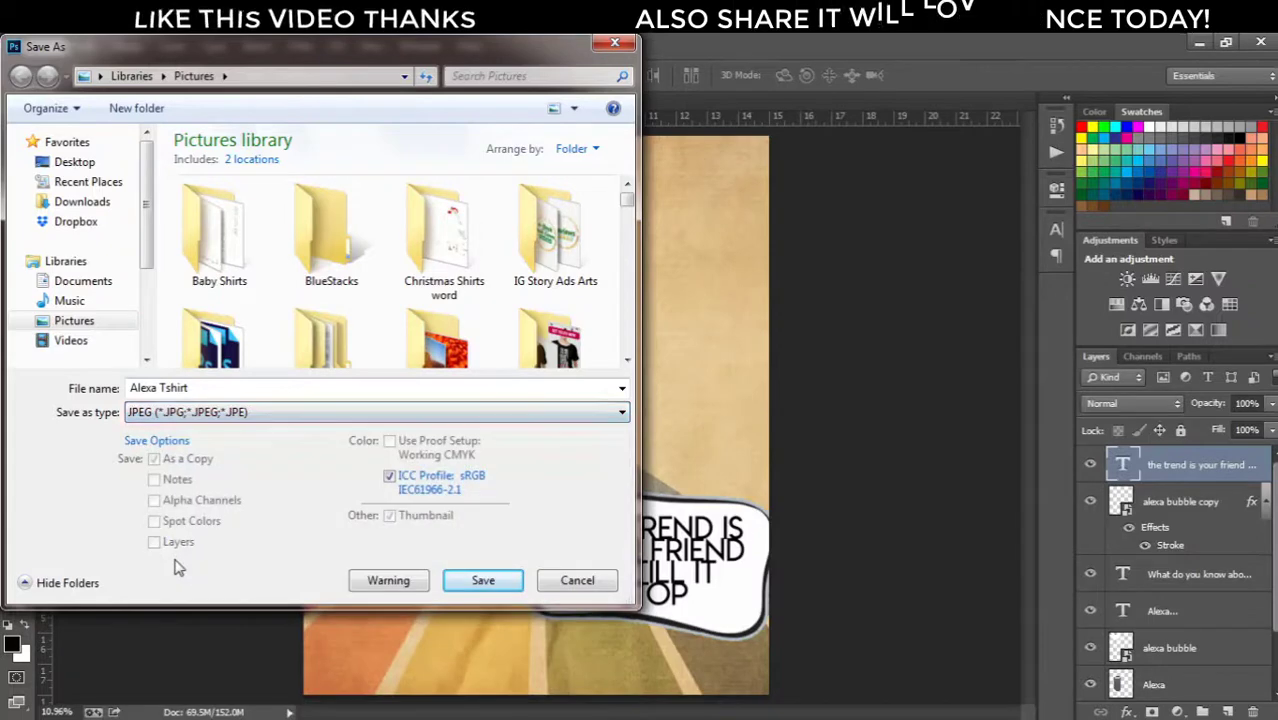
pyautogui.click(479, 581)
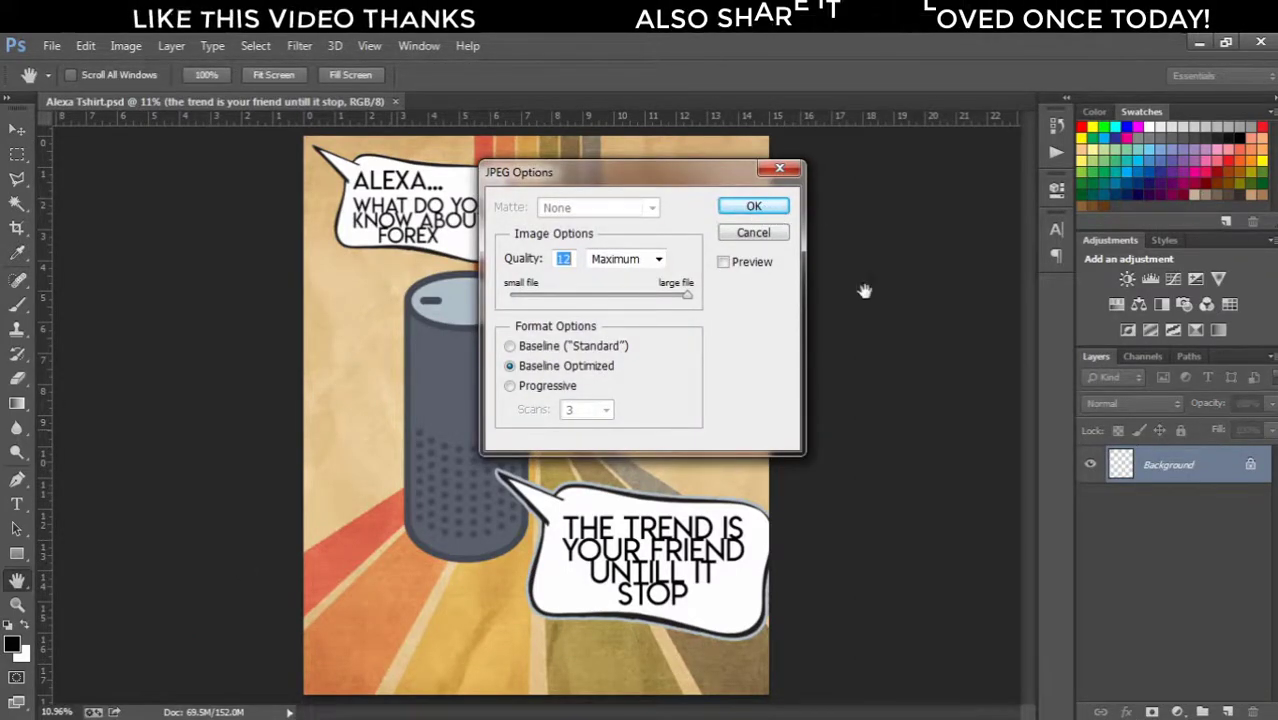
pyautogui.click(755, 207)
pyautogui.press('v')
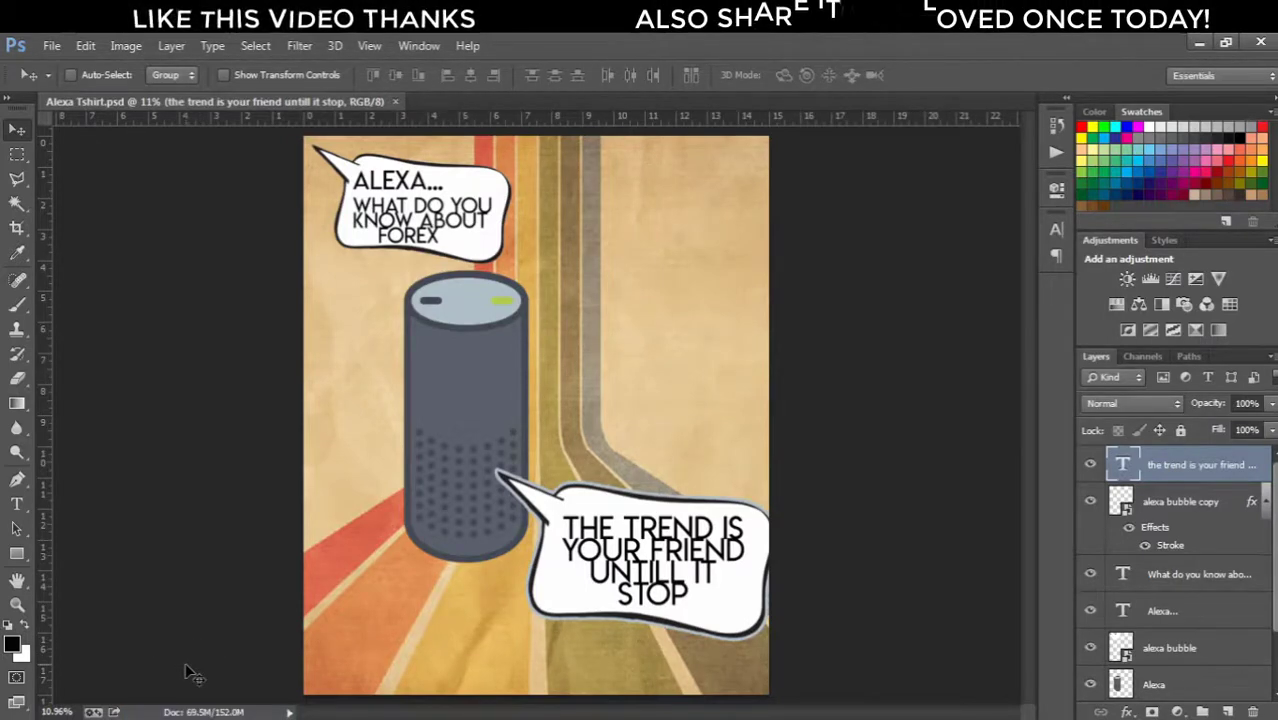
# Switch to the file explorer window and look for the saved Alexa Tshirt image in the Pictures library.
pyautogui.hotkey('alt', 'Tab')
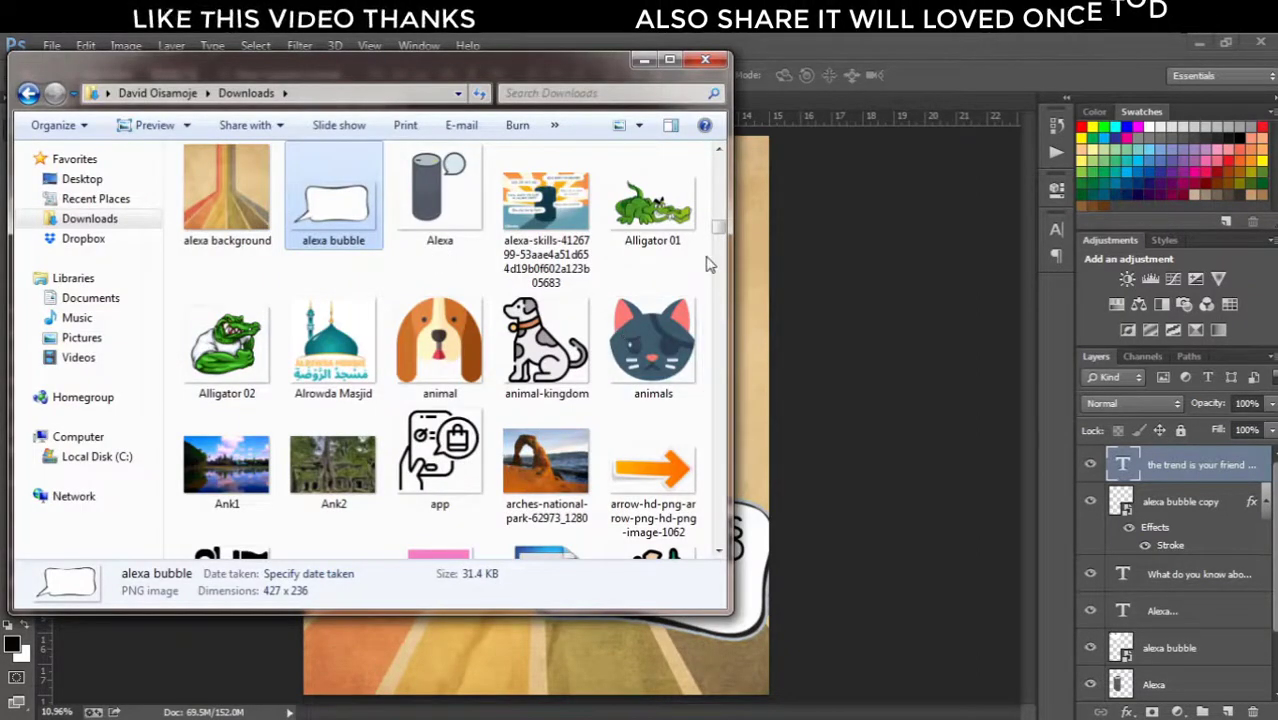
pyautogui.click(86, 340)
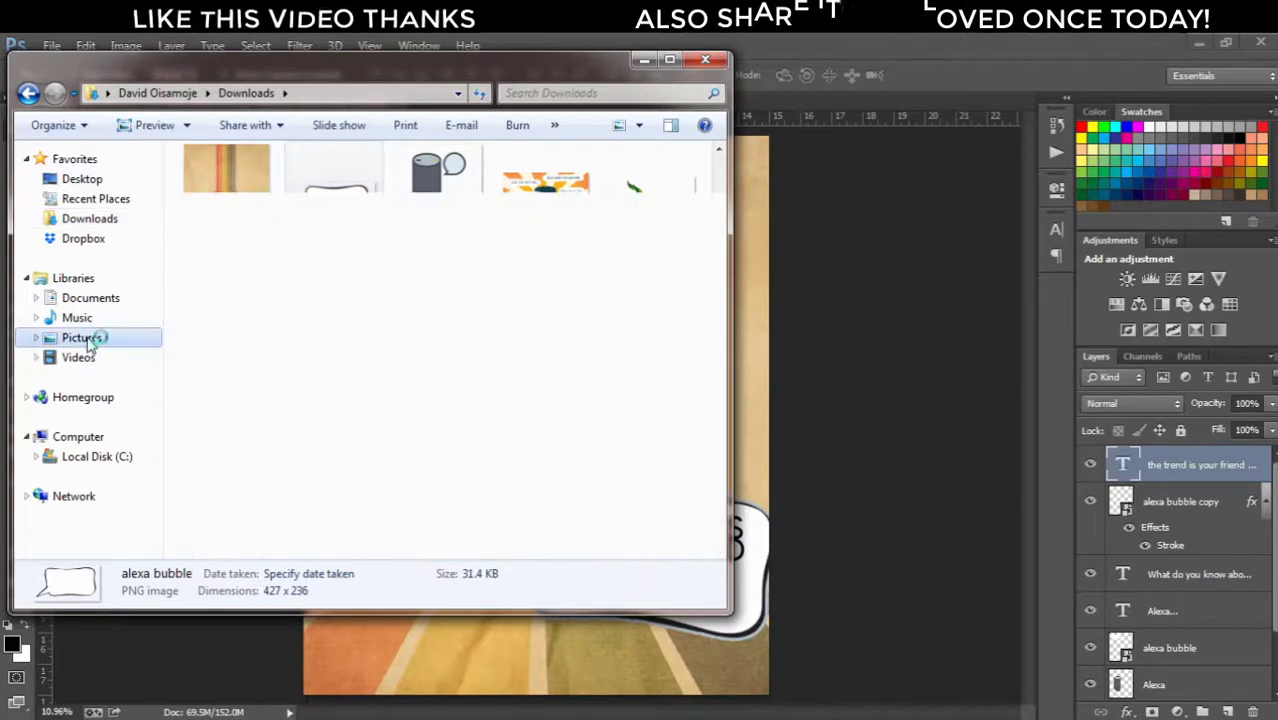
pyautogui.click(430, 376)
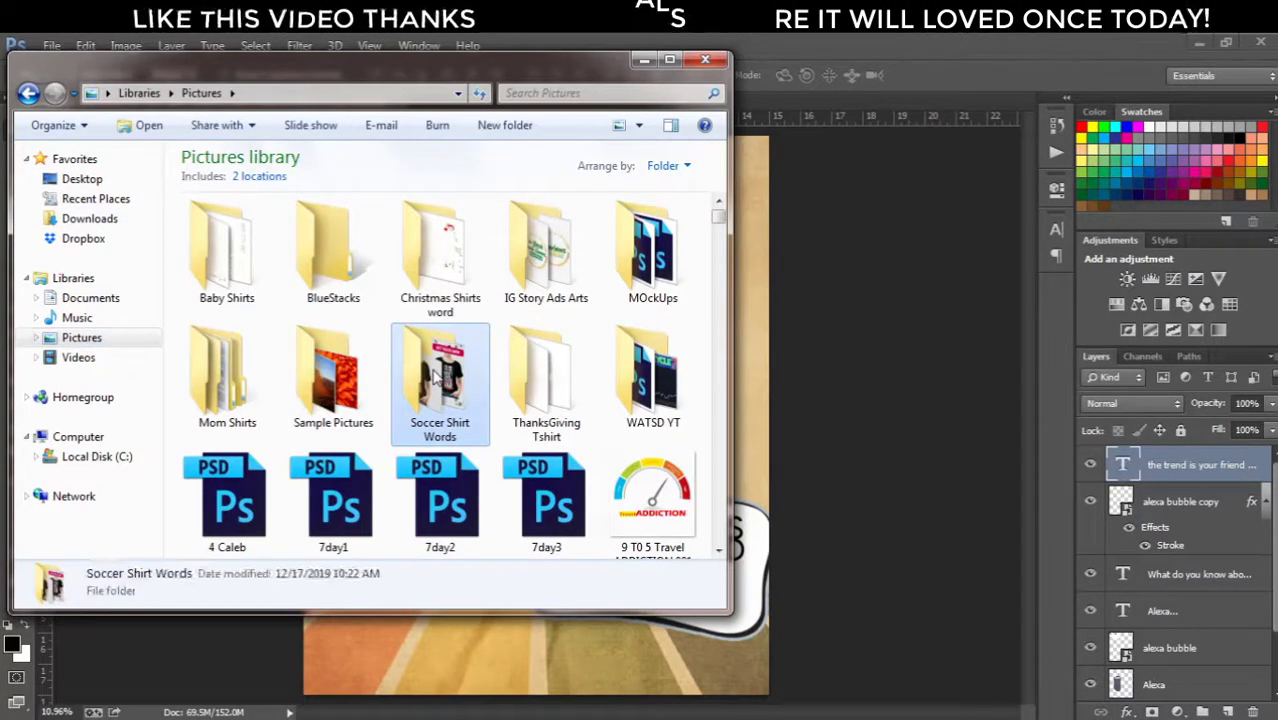
pyautogui.write('al')
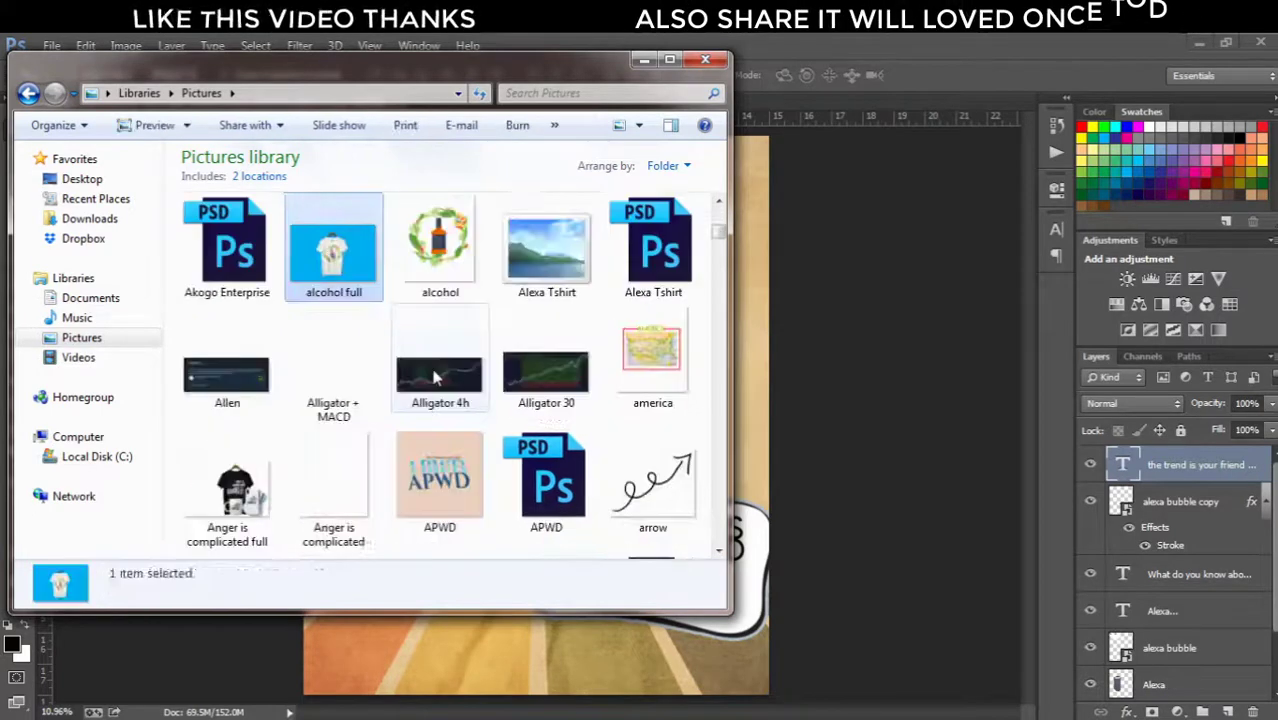